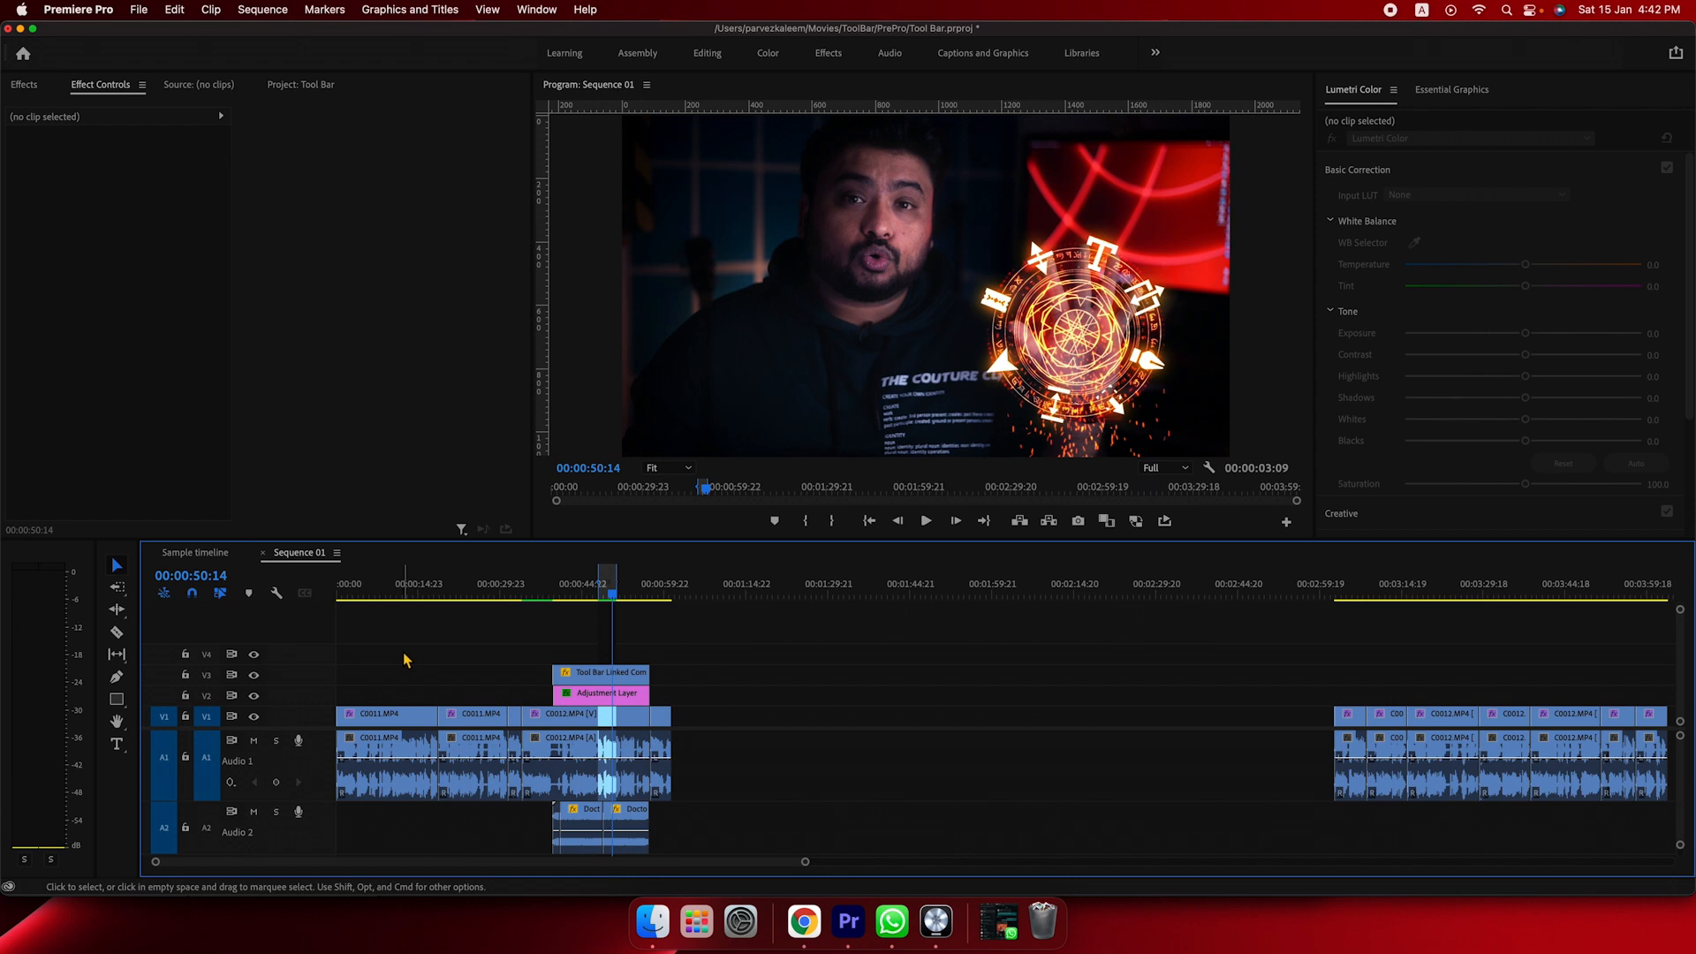
- Open the Sample timeline sequence, move the playhead to 00:00:15:05 and select the back-view kickboxing clip
click(196, 553)
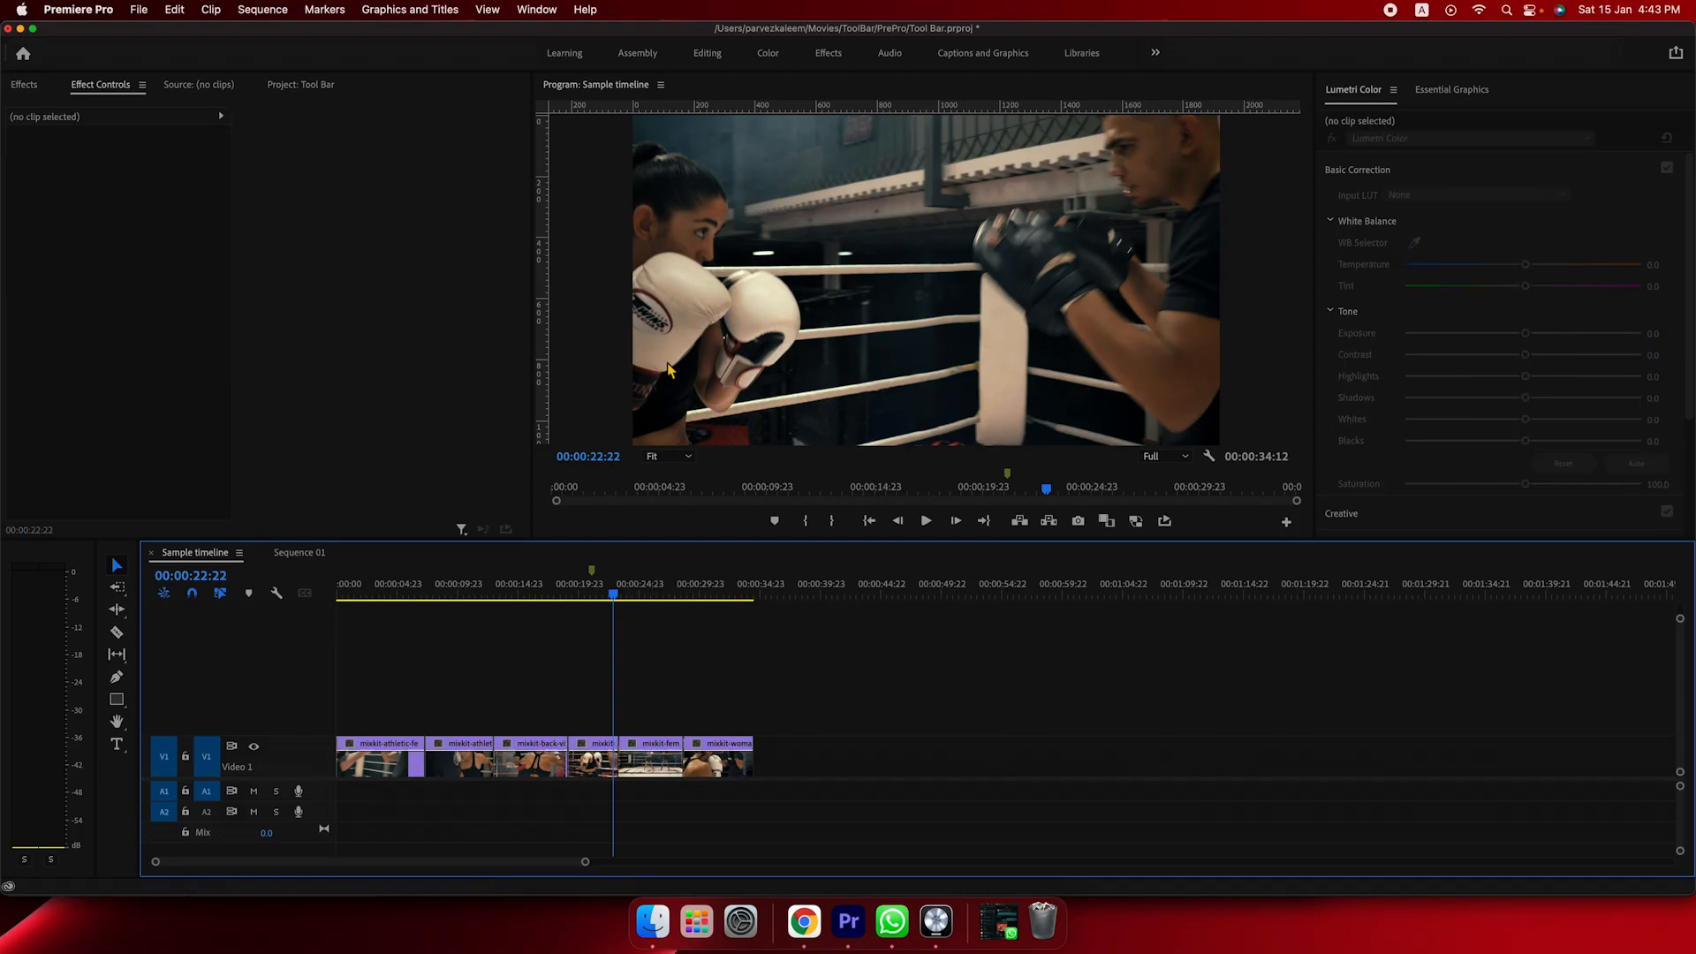
click(348, 348)
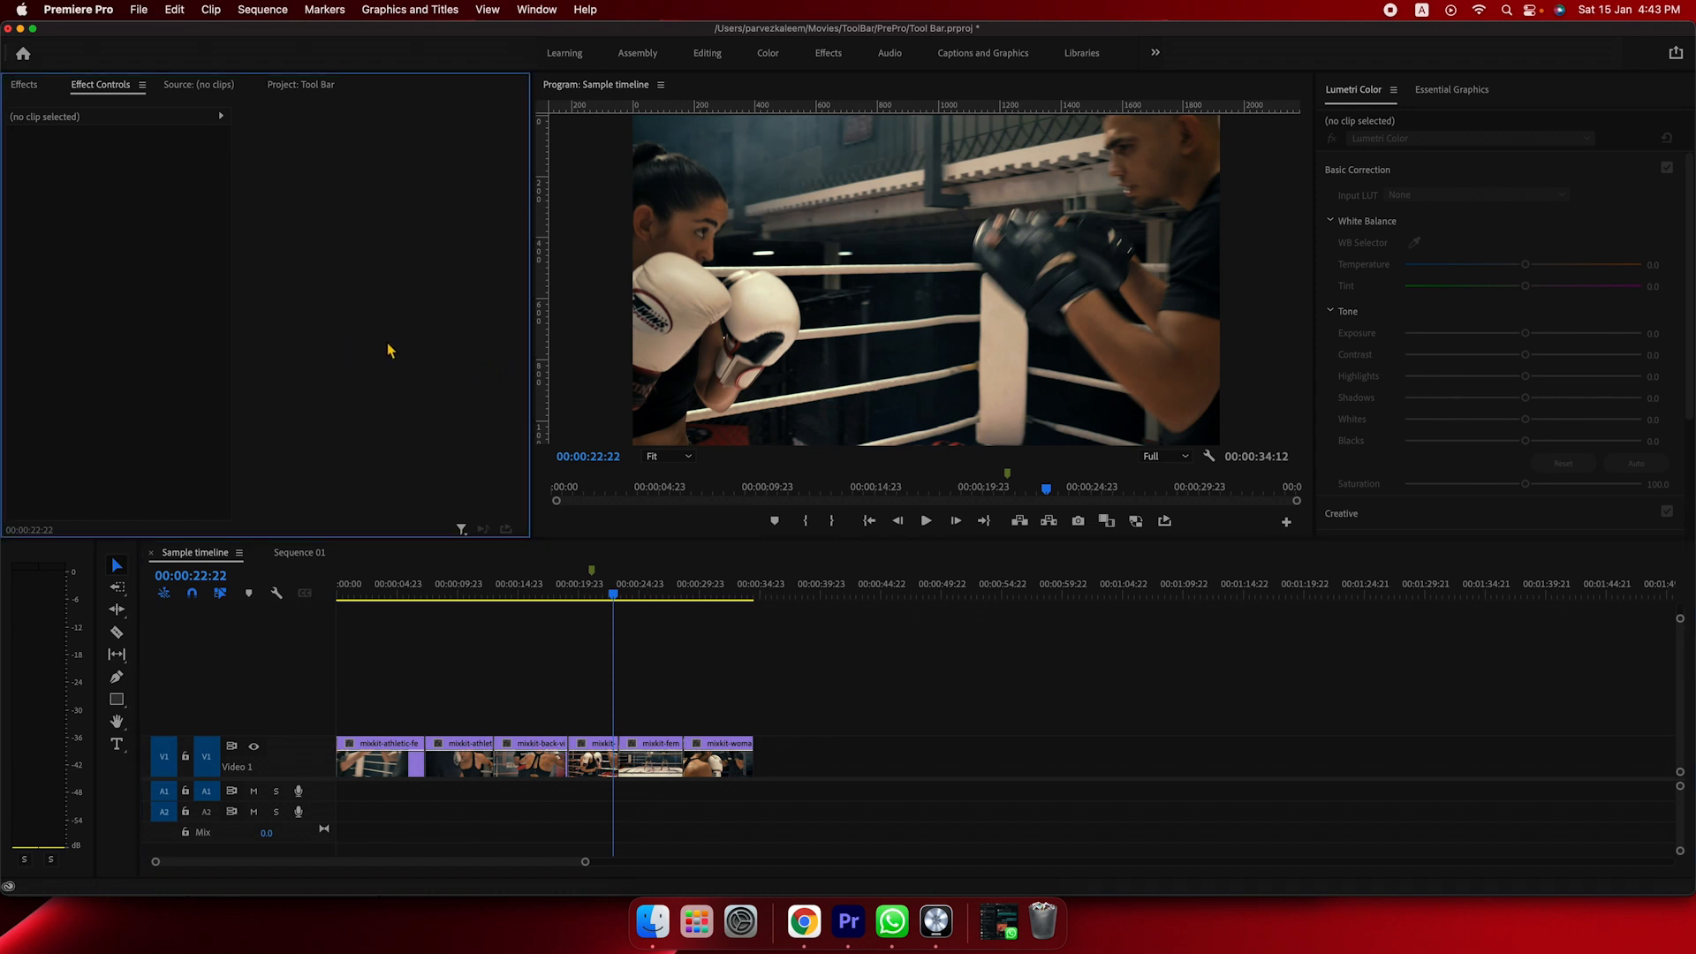
click(774, 330)
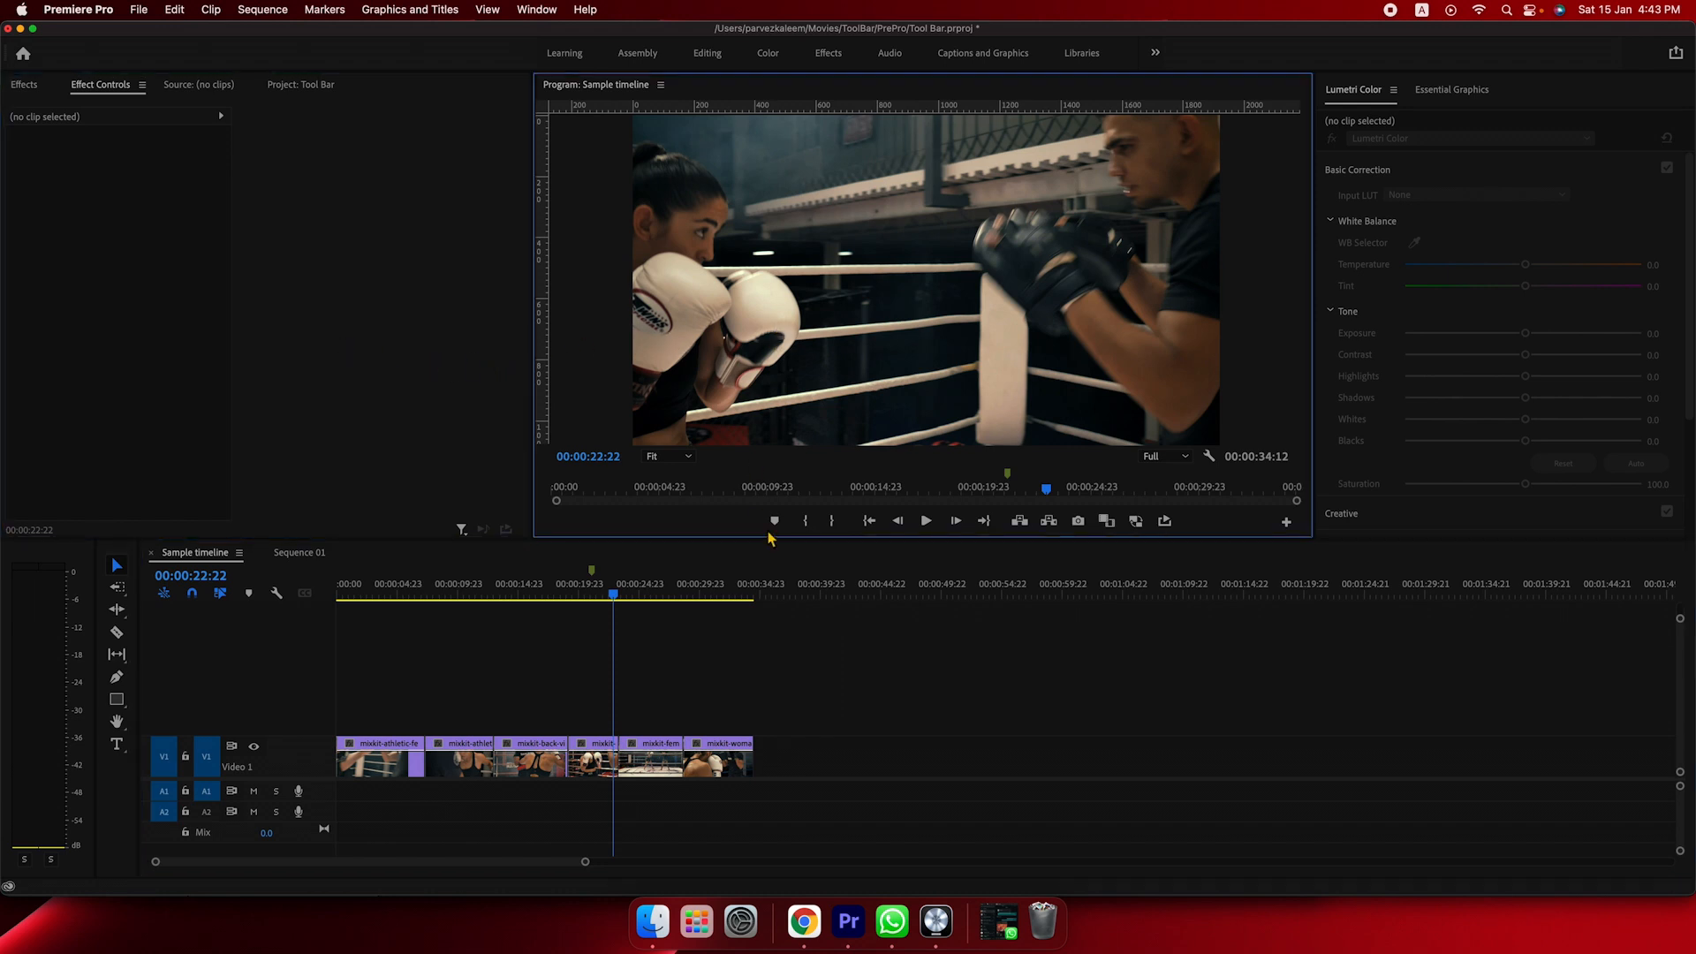
click(885, 499)
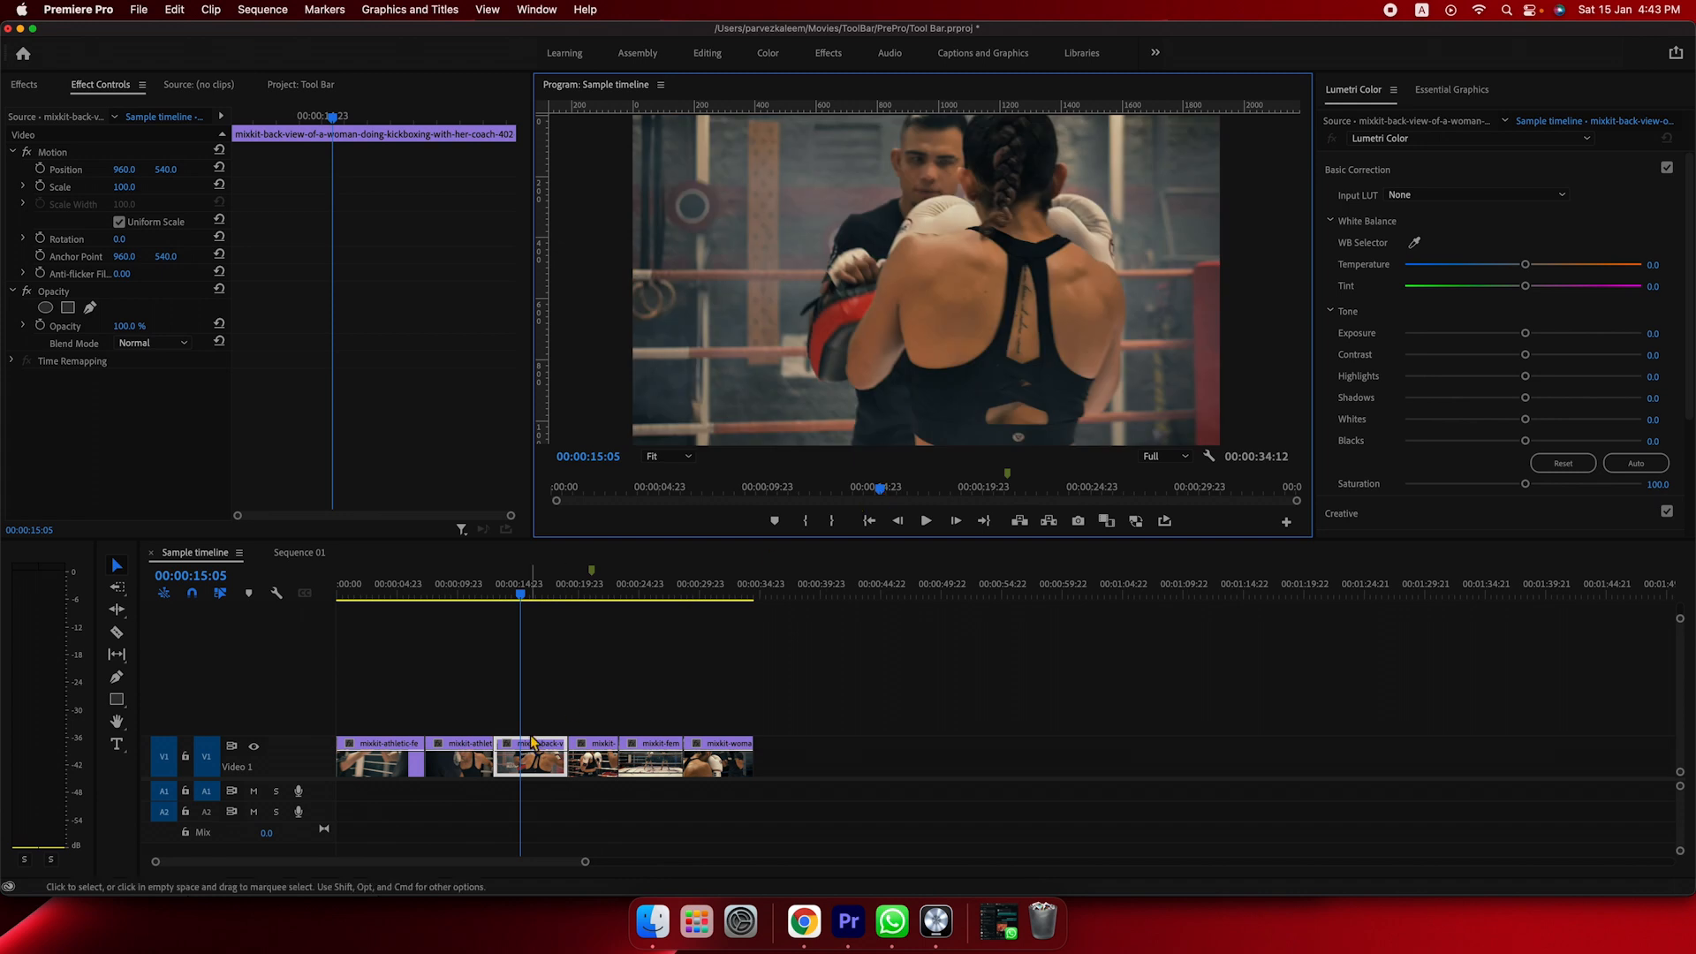
click(446, 767)
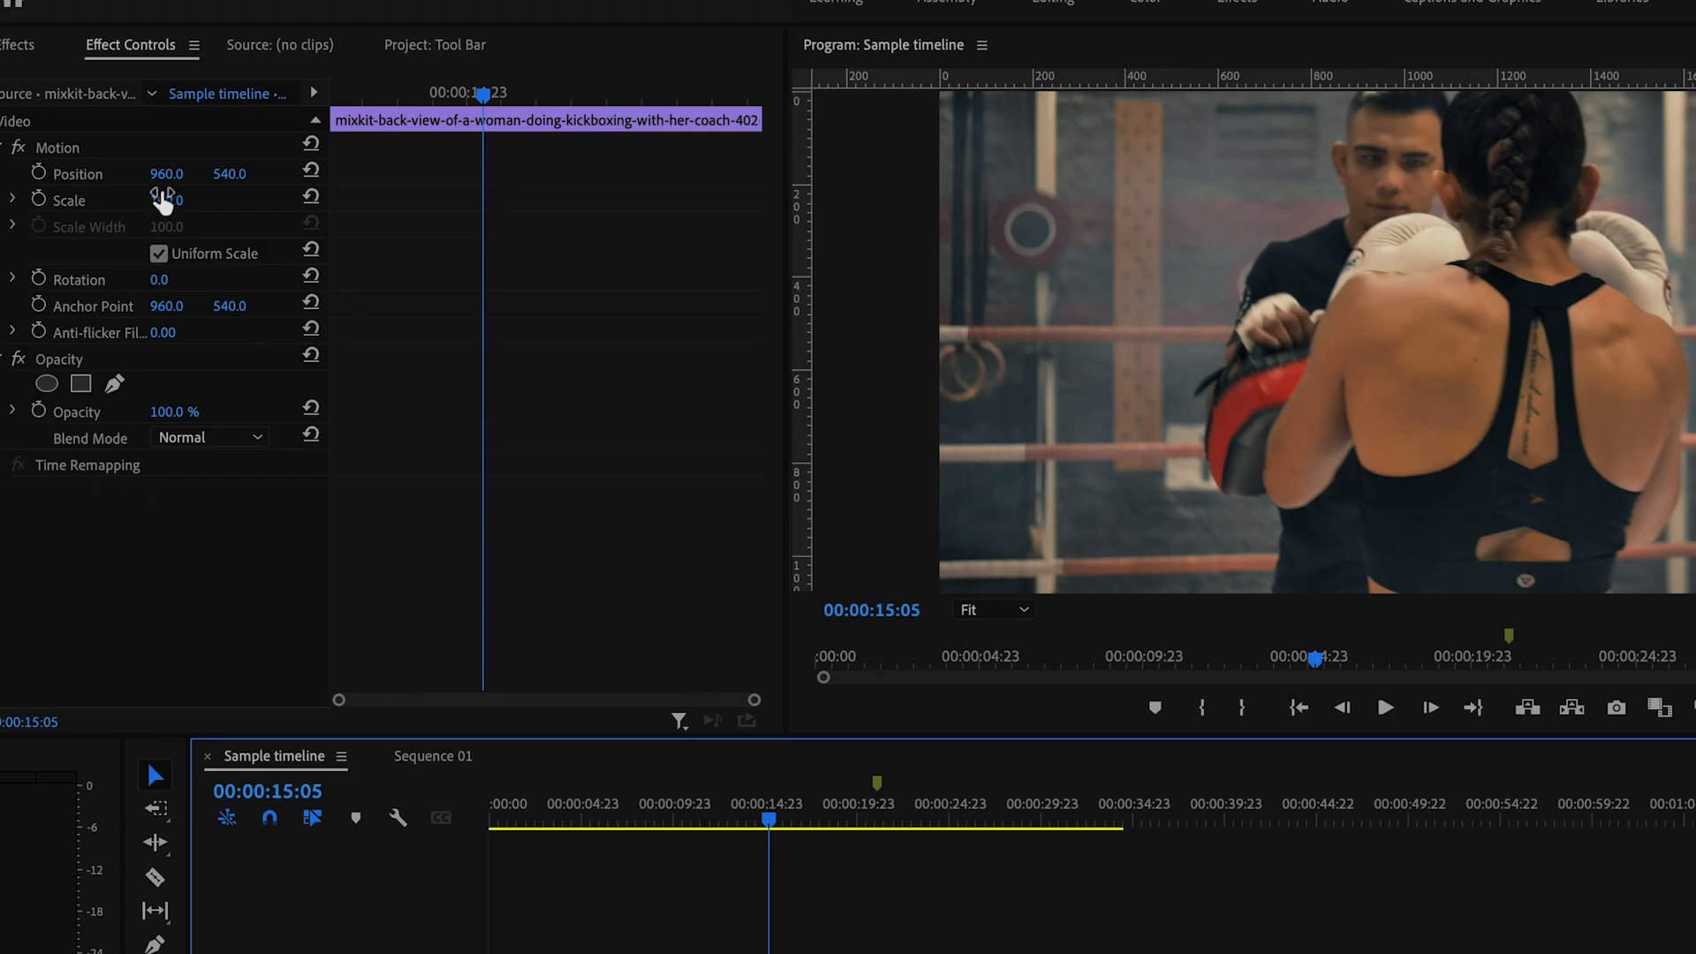
- Try reducing the back-view clip's scale to 94 and undo the change
drag(162, 200, 85, 174)
key(ctrl+z)
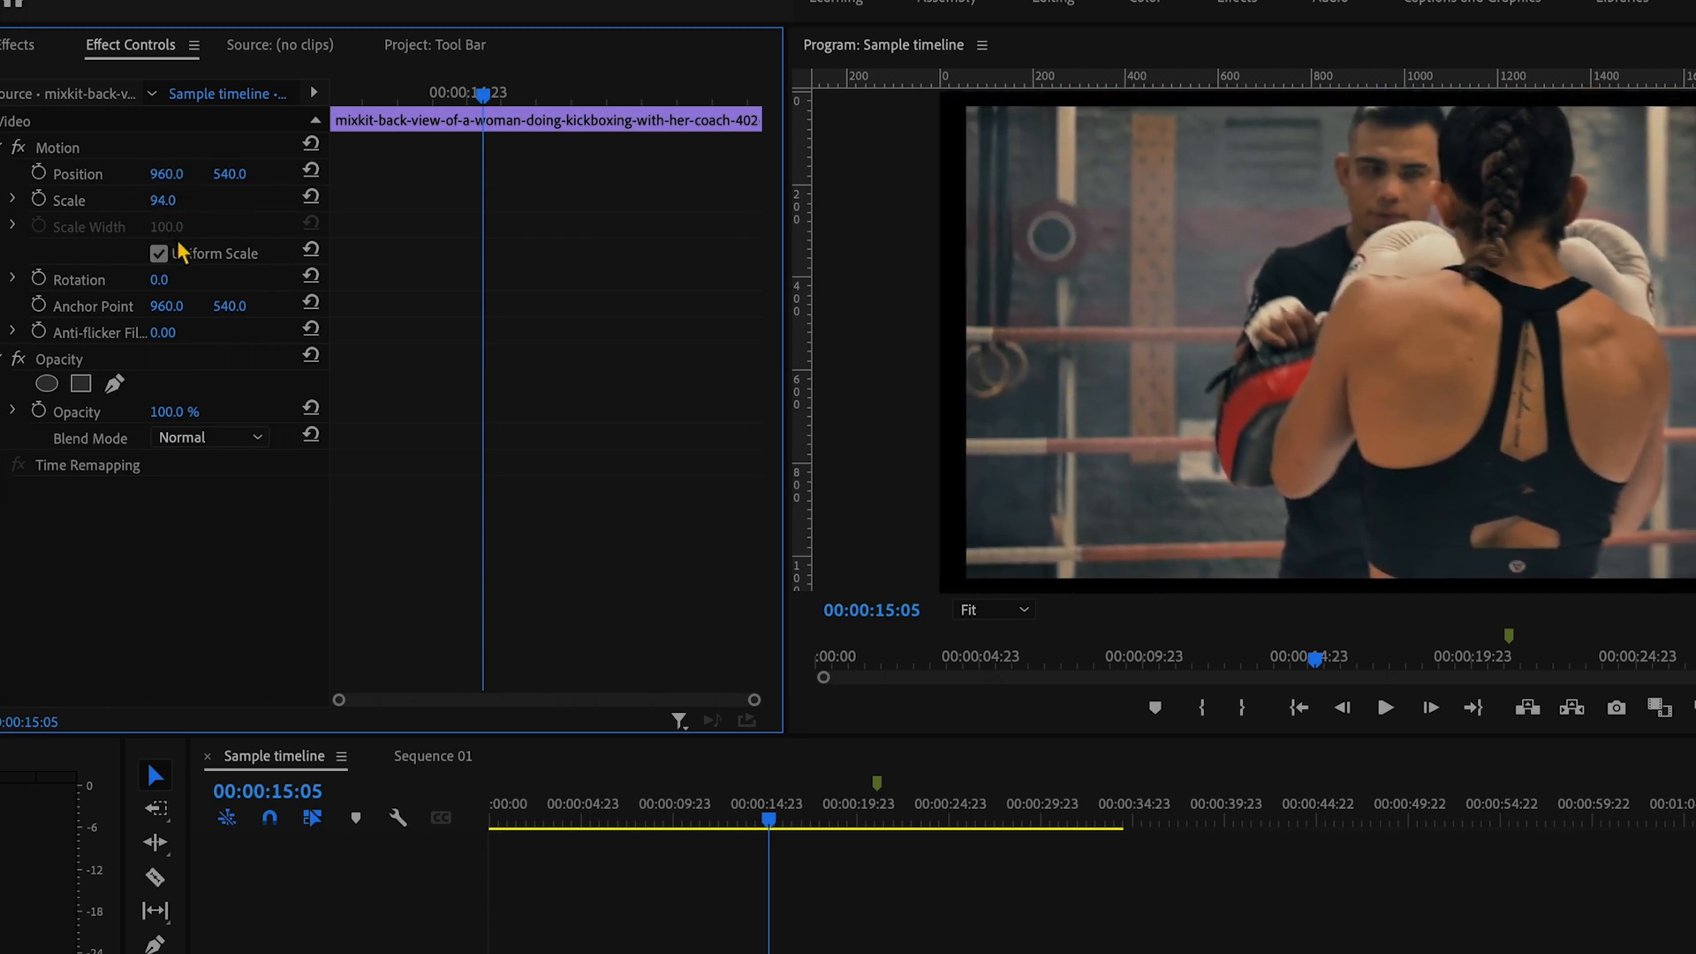
key(ctrl+z)
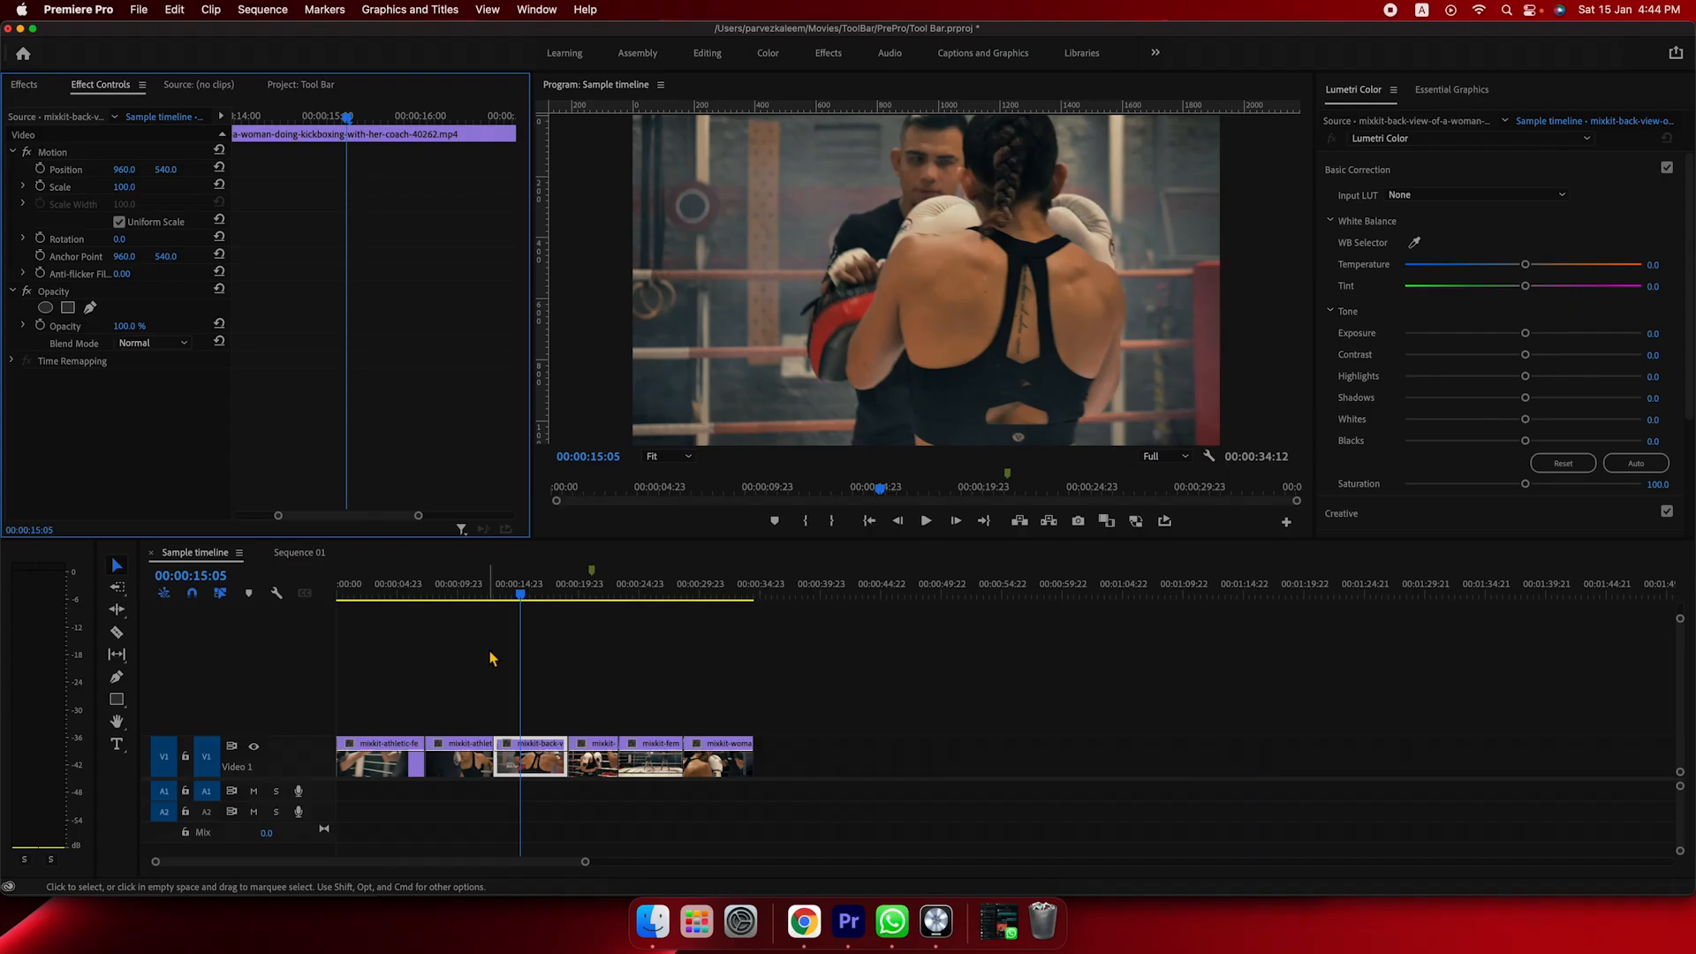
- Split the back-view clip at 00:00:15:05 and delete its first part, leaving a gap on V1
click(492, 658)
key(=)
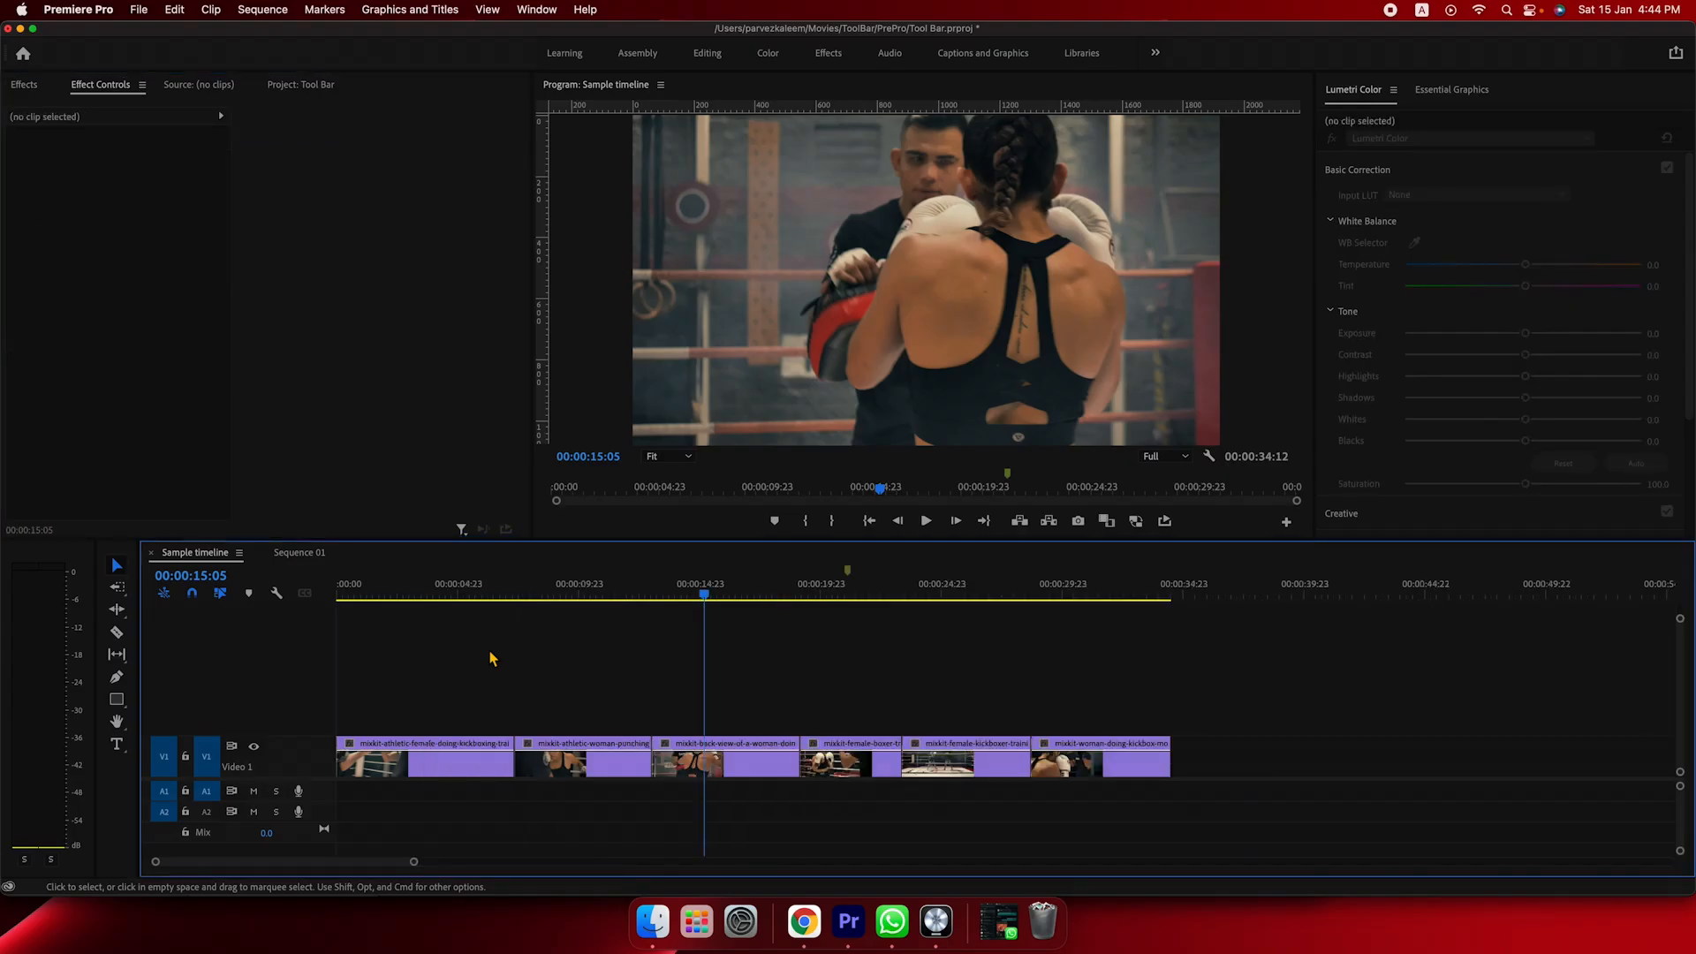
click(738, 769)
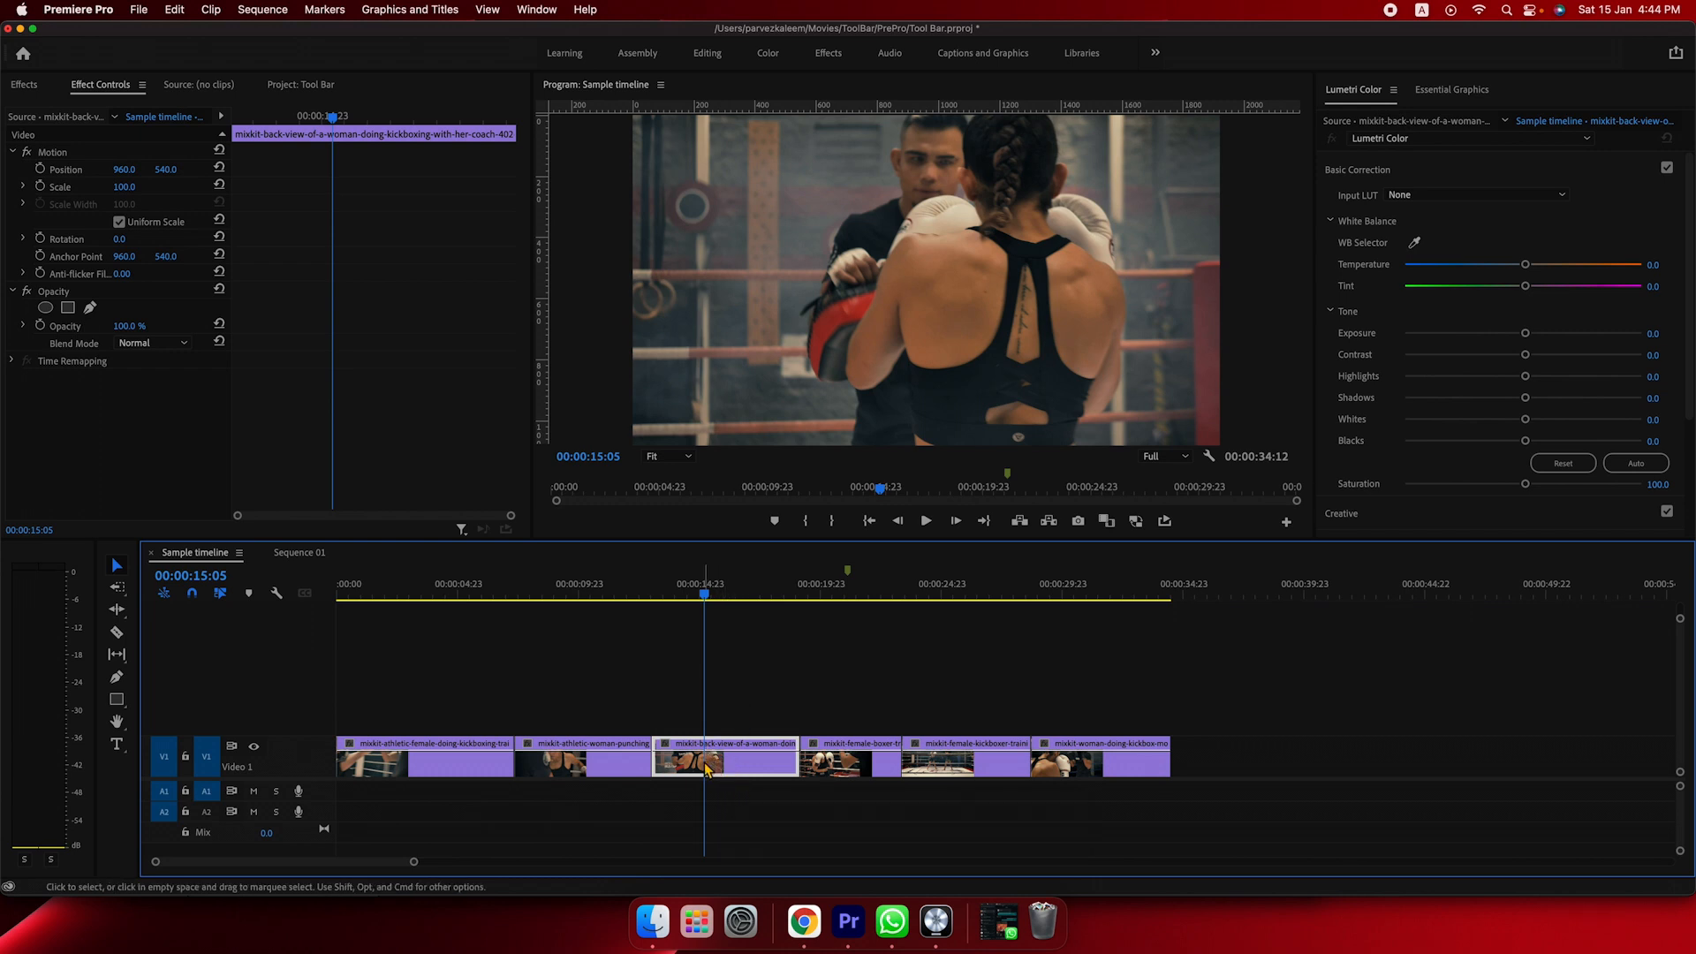
key(super+k)
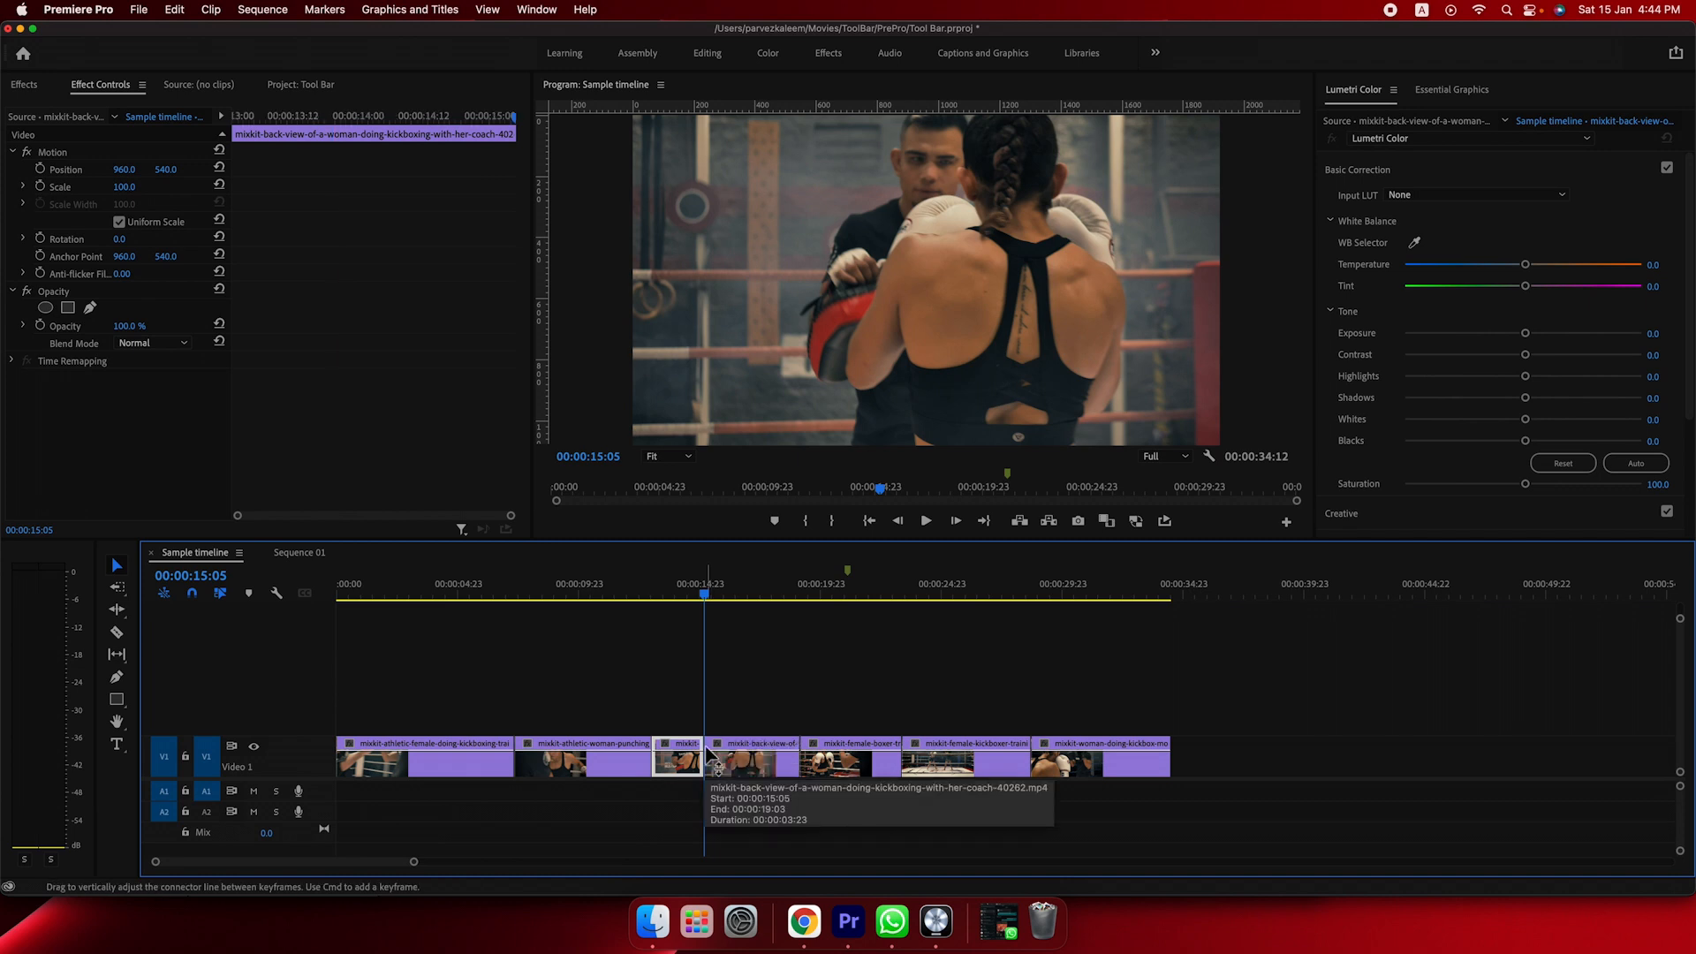
key(Delete)
click(681, 590)
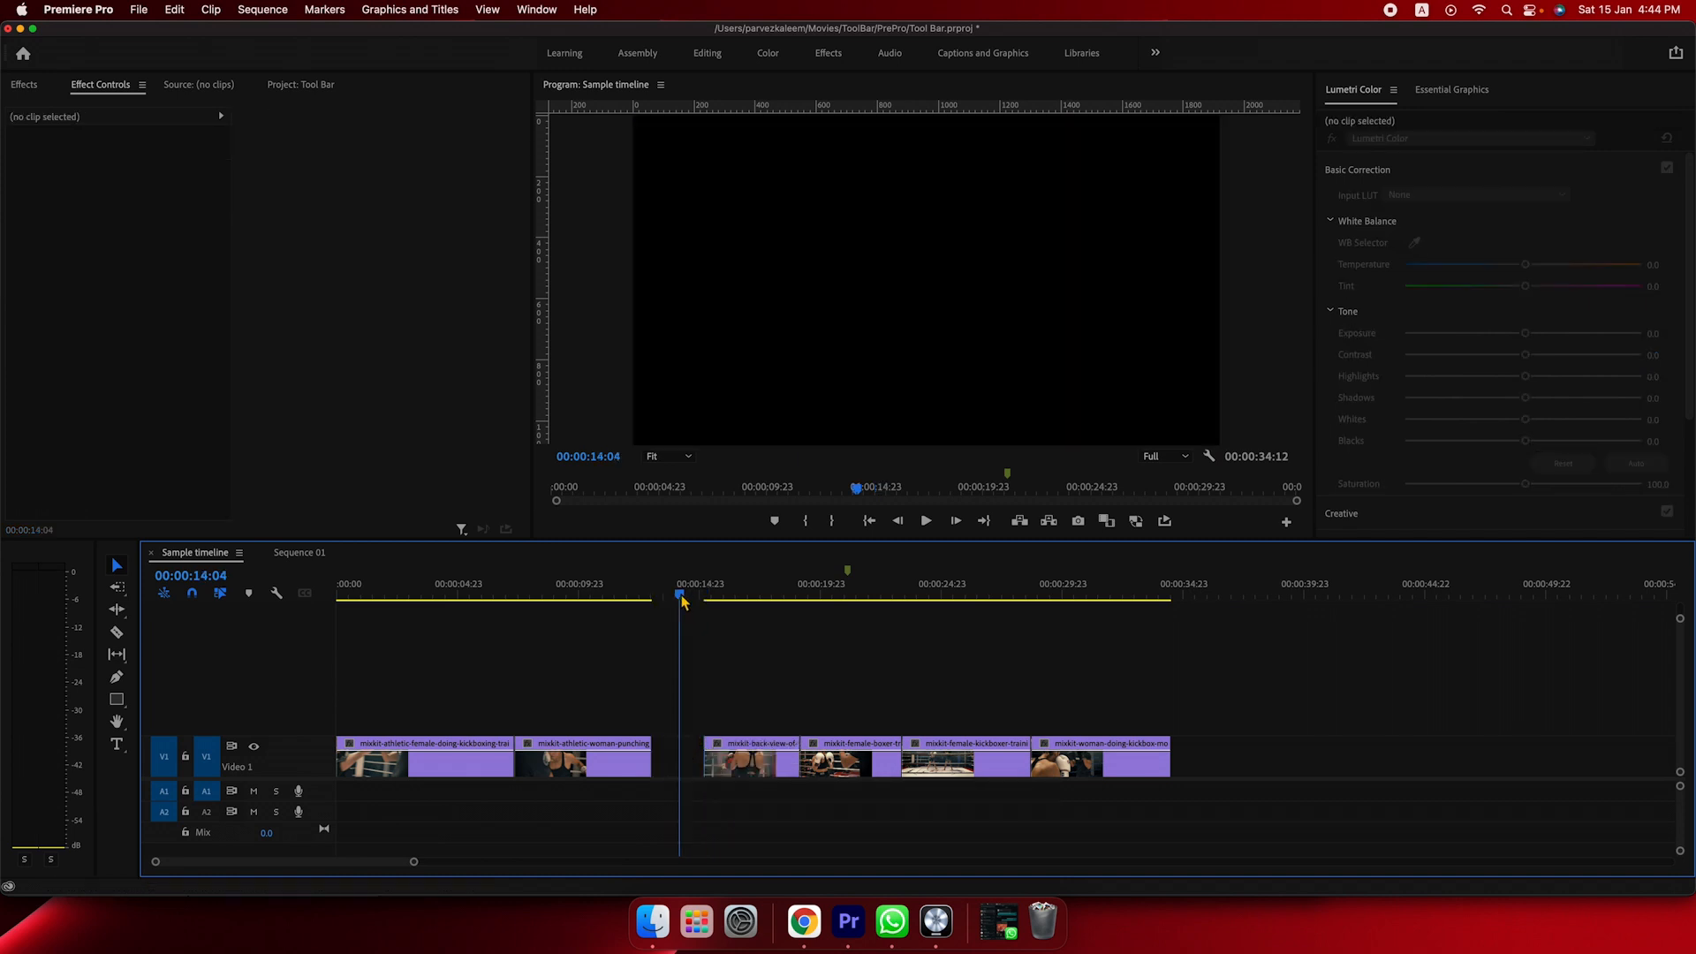
click(708, 591)
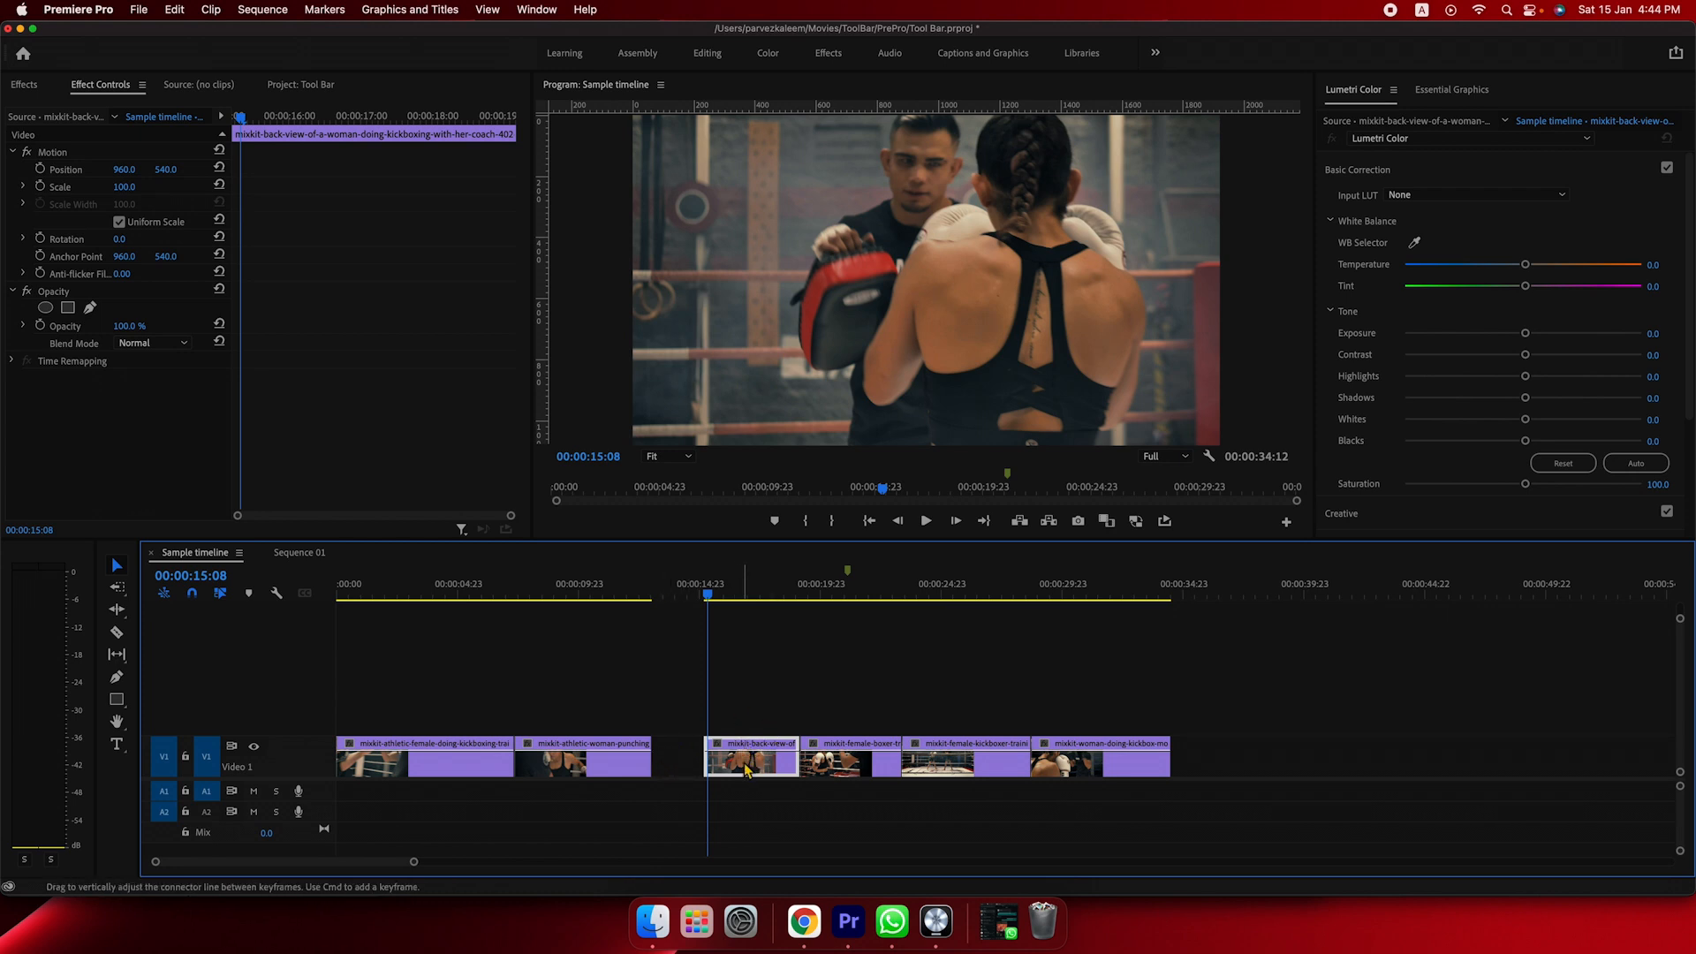
- Try moving the last two V1 clips individually to later times, and undo the moves while keeping the gap
drag(1092, 771, 1201, 772)
drag(975, 770, 1045, 774)
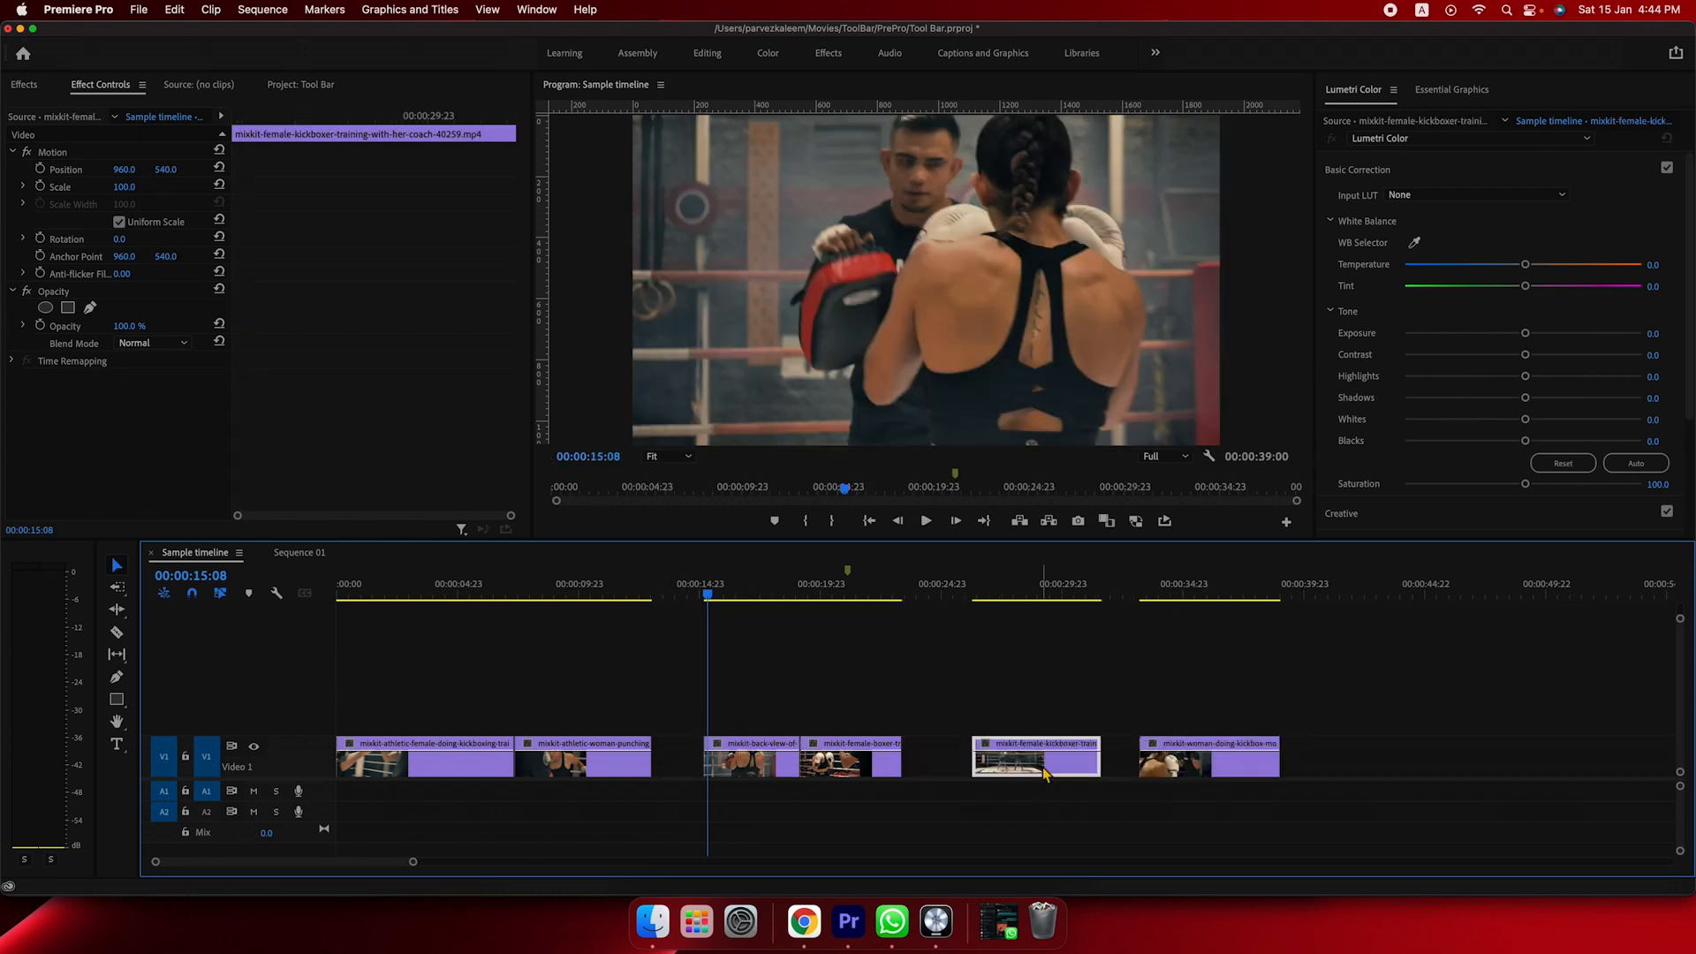
key(super+z)
key(super+z)
key(super+z)
key(super+shift+z)
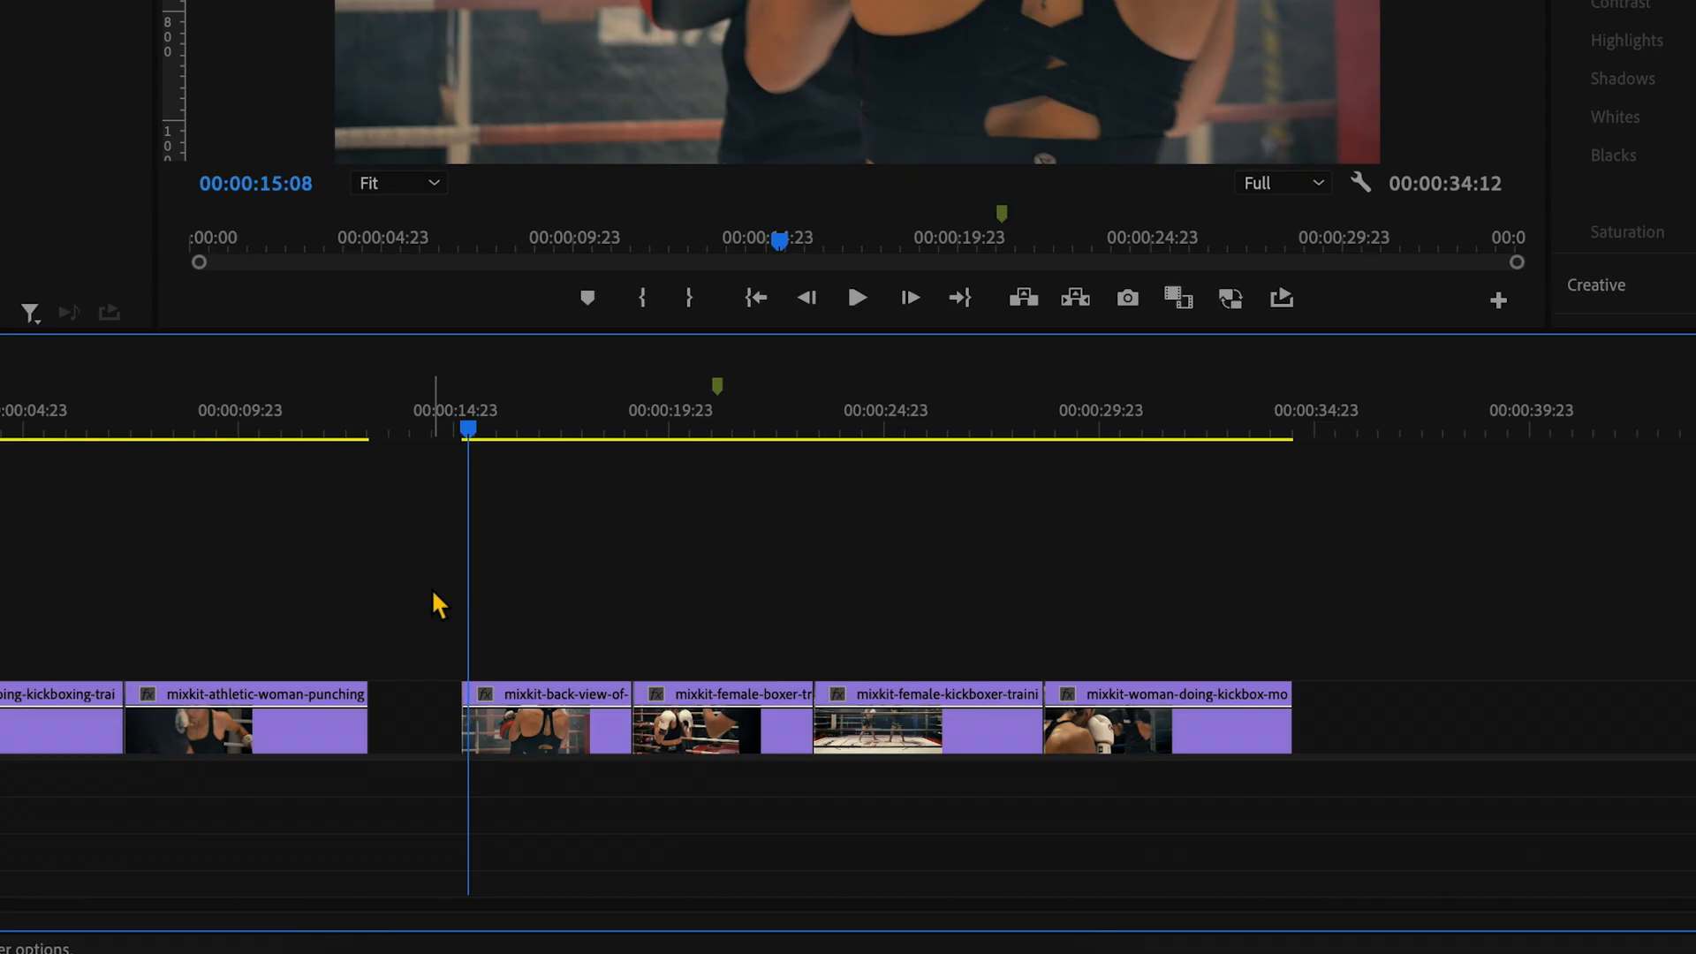
- Stack the female-boxer, female-kickboxer and woman-doing-kickbox clips on V2, V3 and V4, each starting slightly later above the back-view clip
key(a)
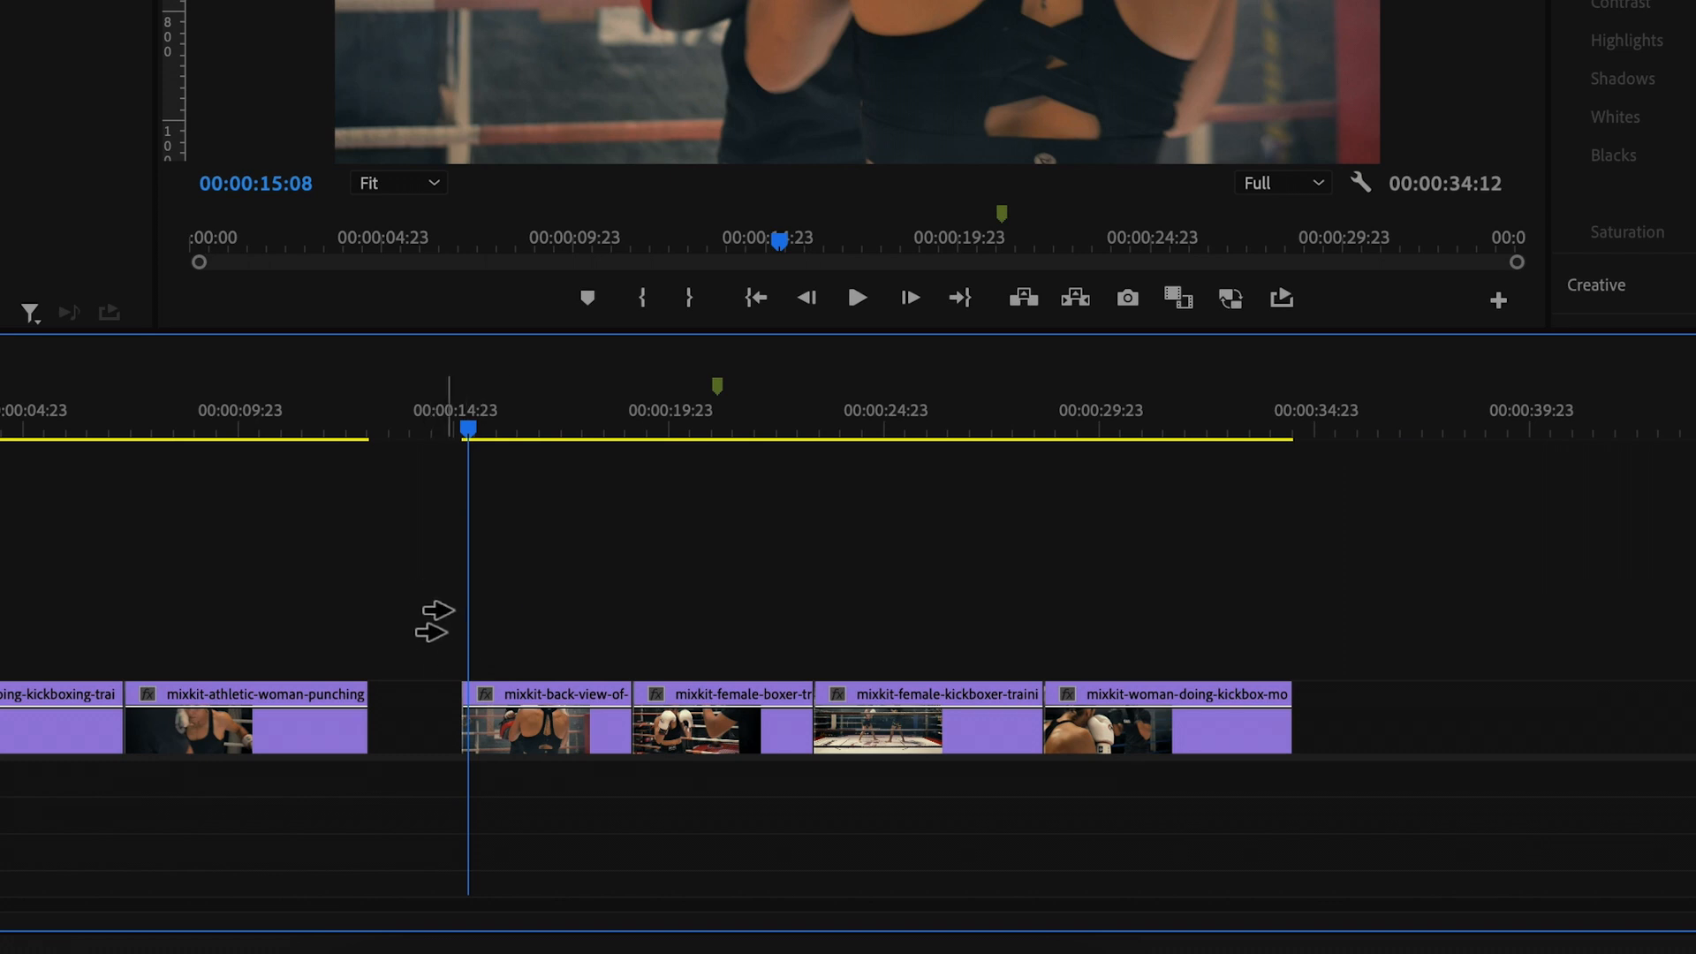
key(v)
drag(698, 738, 566, 629)
drag(875, 737, 583, 618)
click(1096, 729)
drag(914, 590, 605, 559)
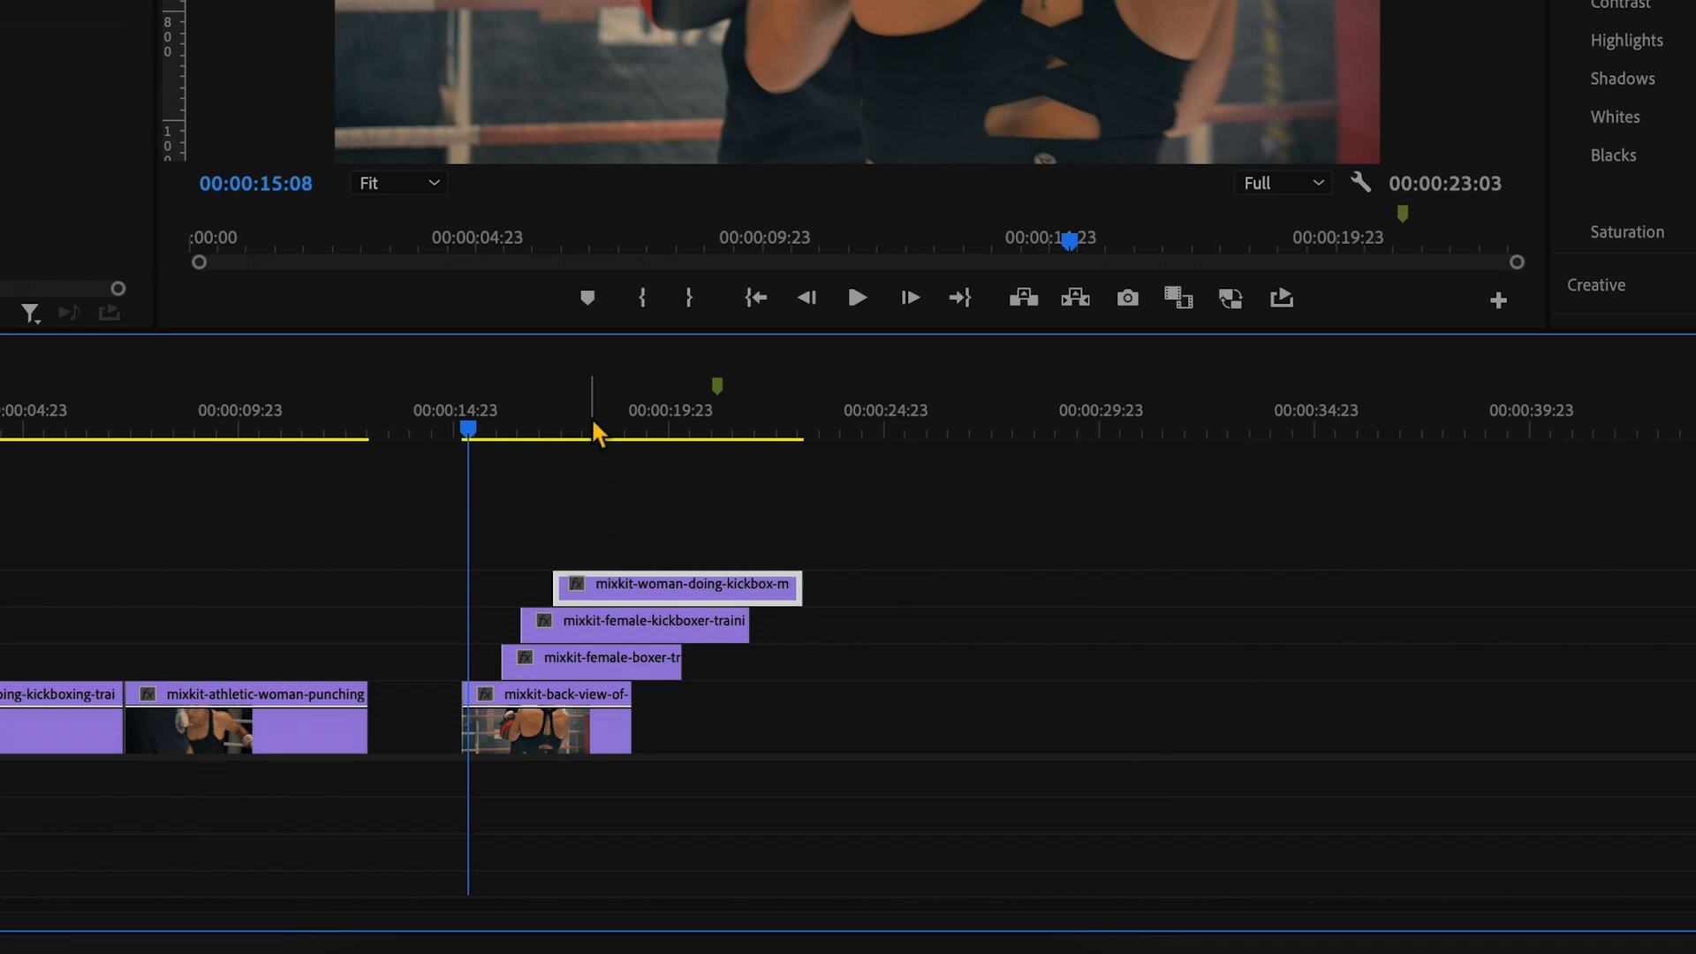
- Select every clip from the back-view clip onward with Track Select Forward, and move the first two V1 clips after the stacked clips
key(a)
click(464, 742)
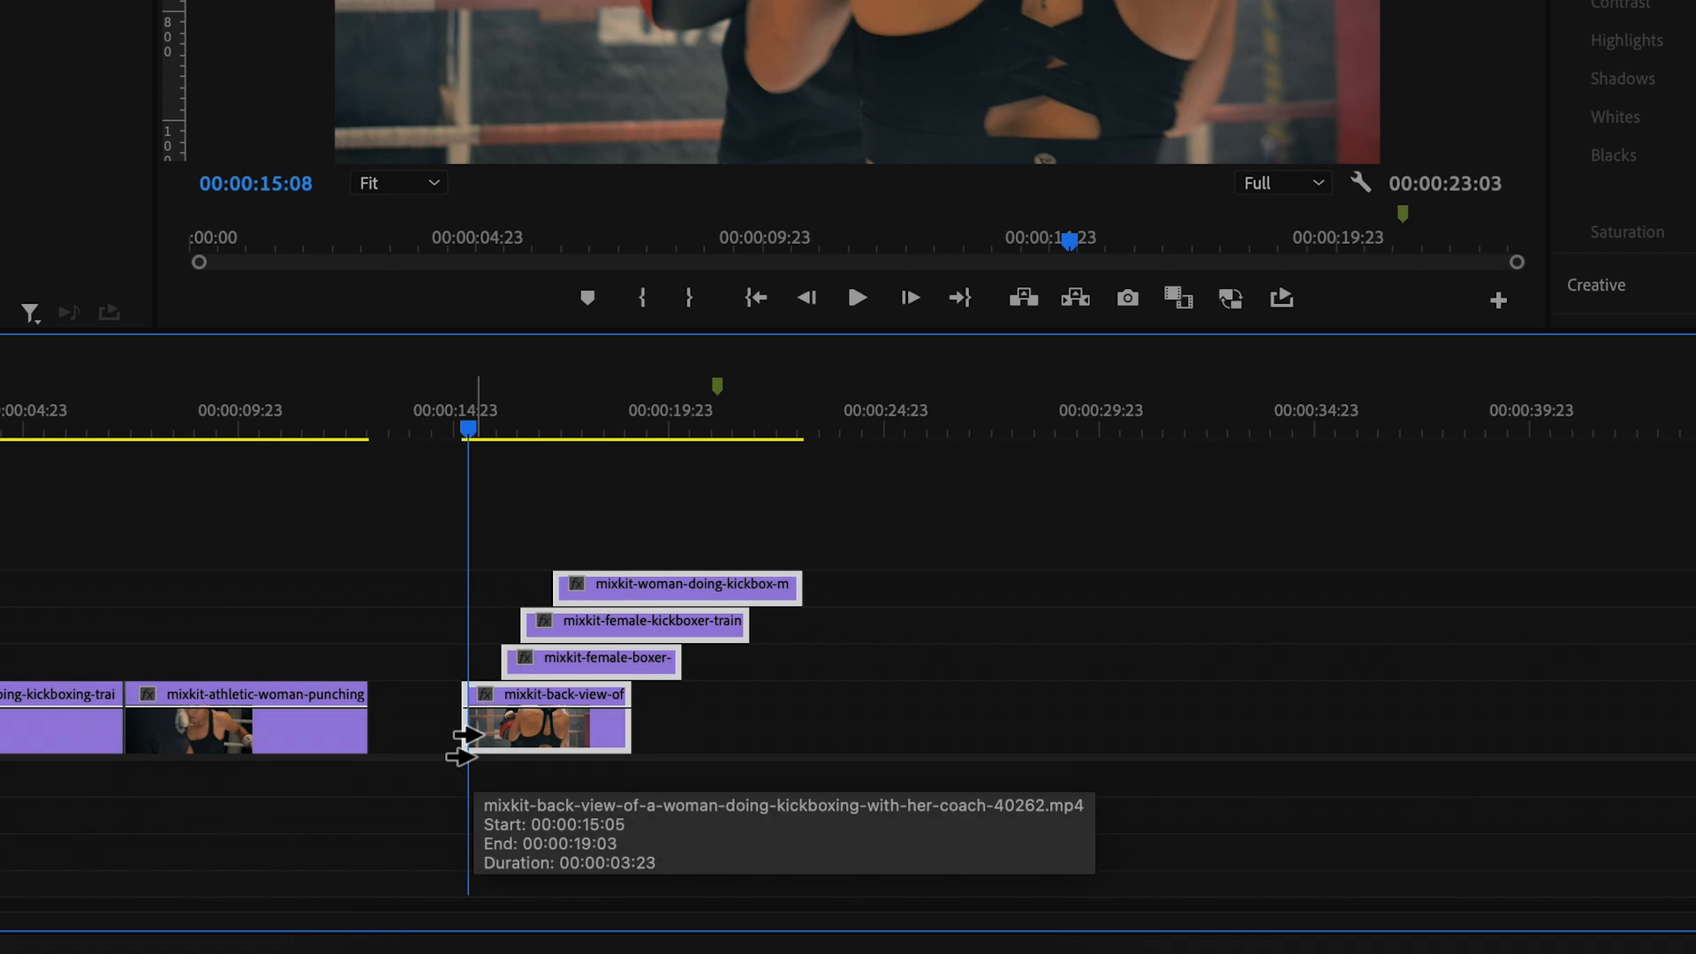
key(v)
drag(190, 567, 1096, 746)
- Shift all clips on every track about 11 seconds later using Track Select Forward, and undo the shift
key(a)
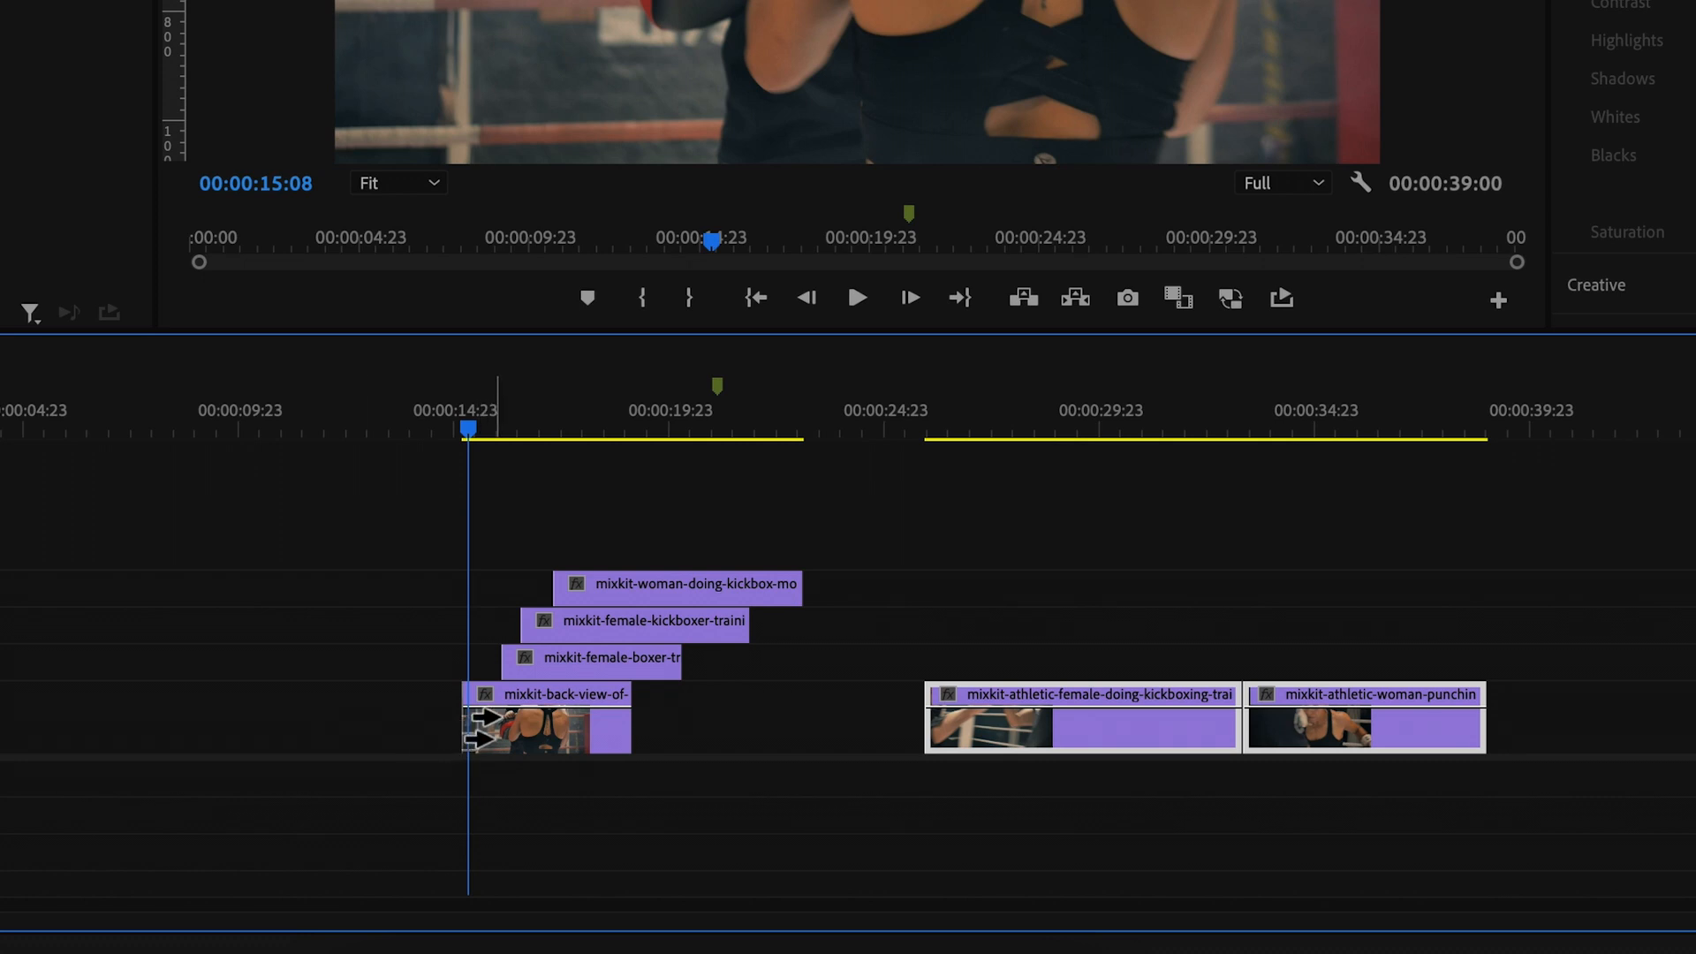
click(484, 735)
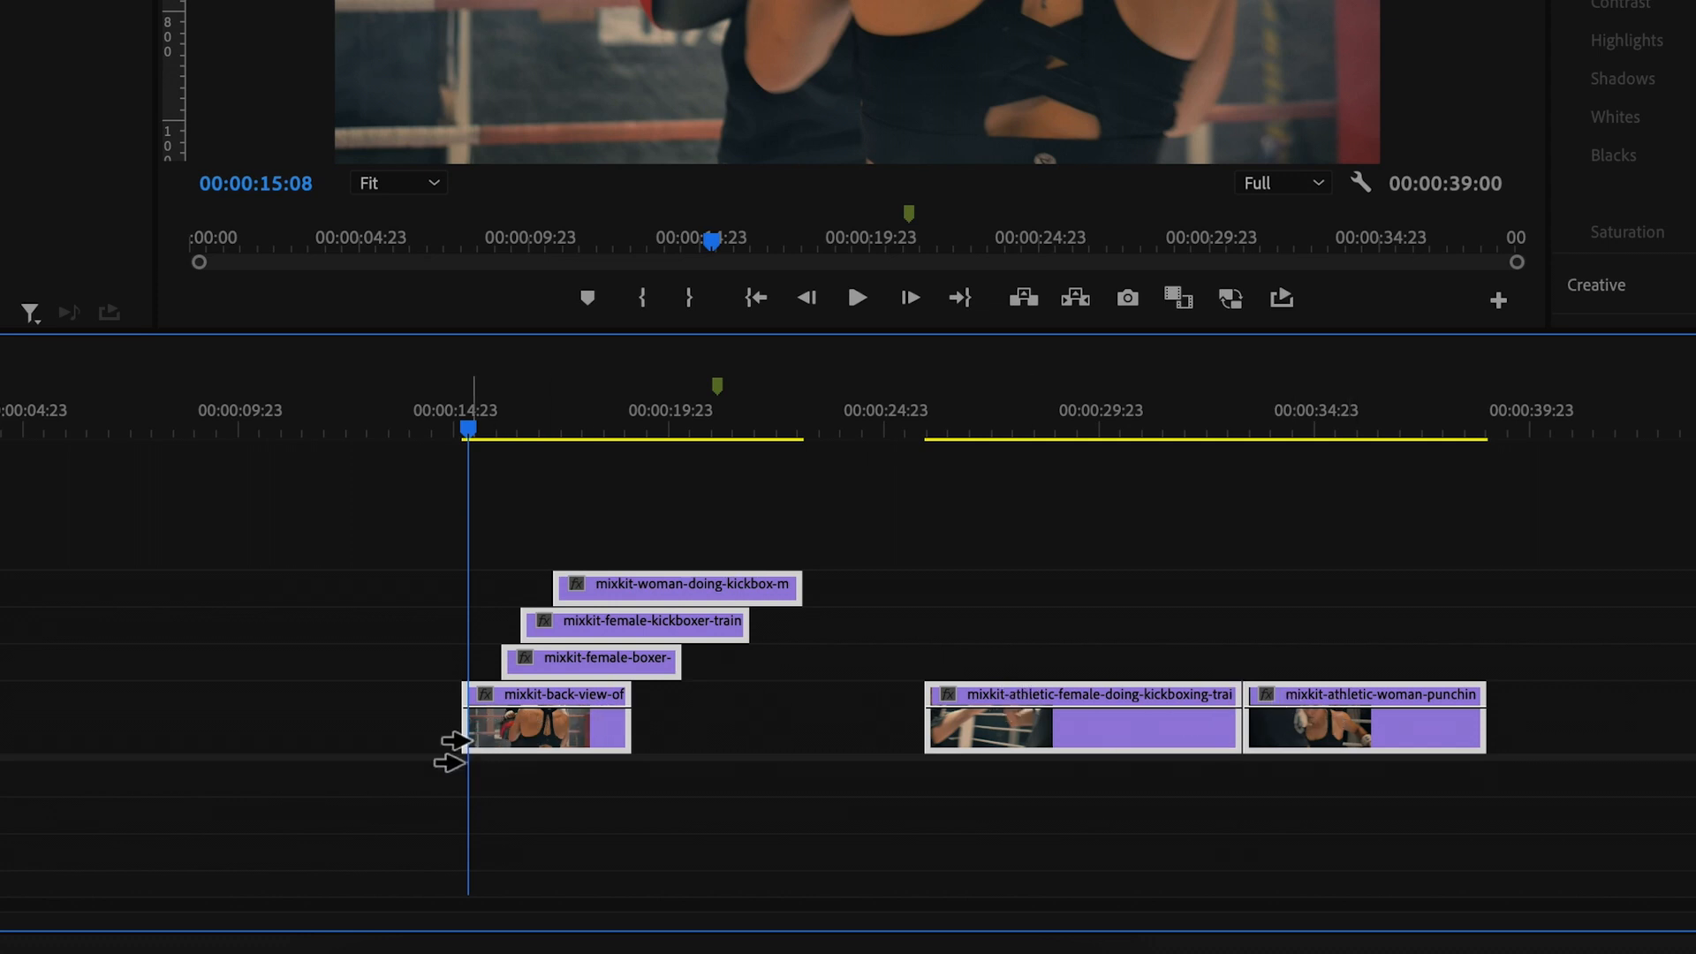
drag(458, 754, 946, 731)
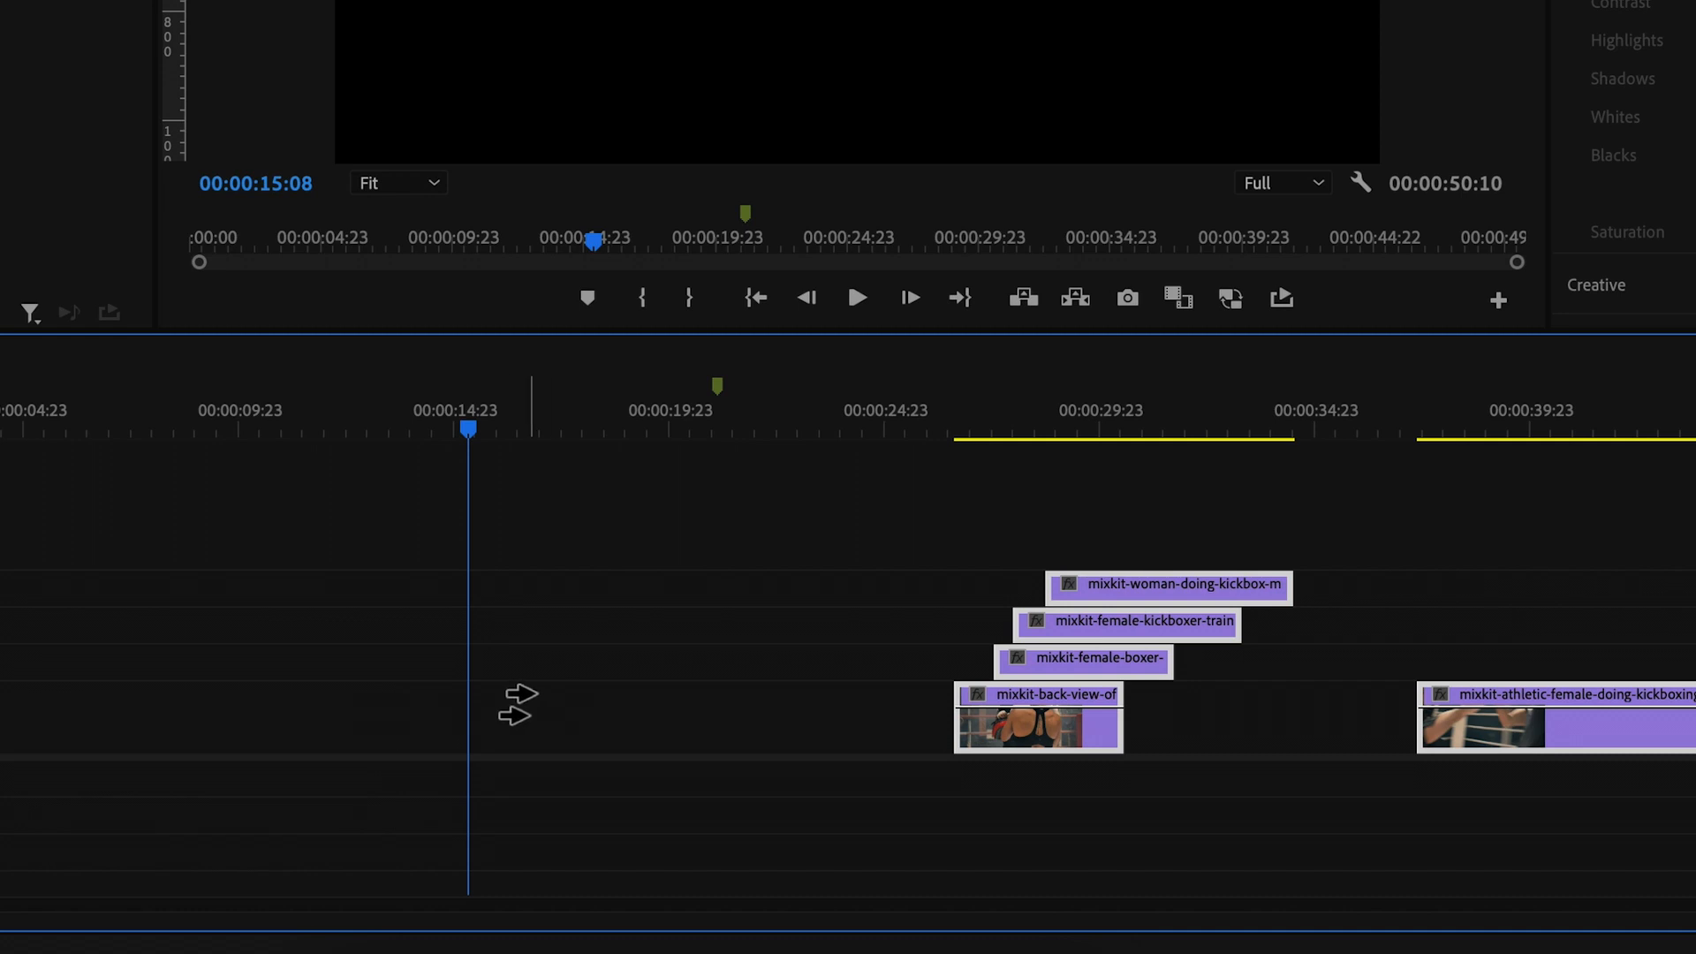
key(ctrl+z)
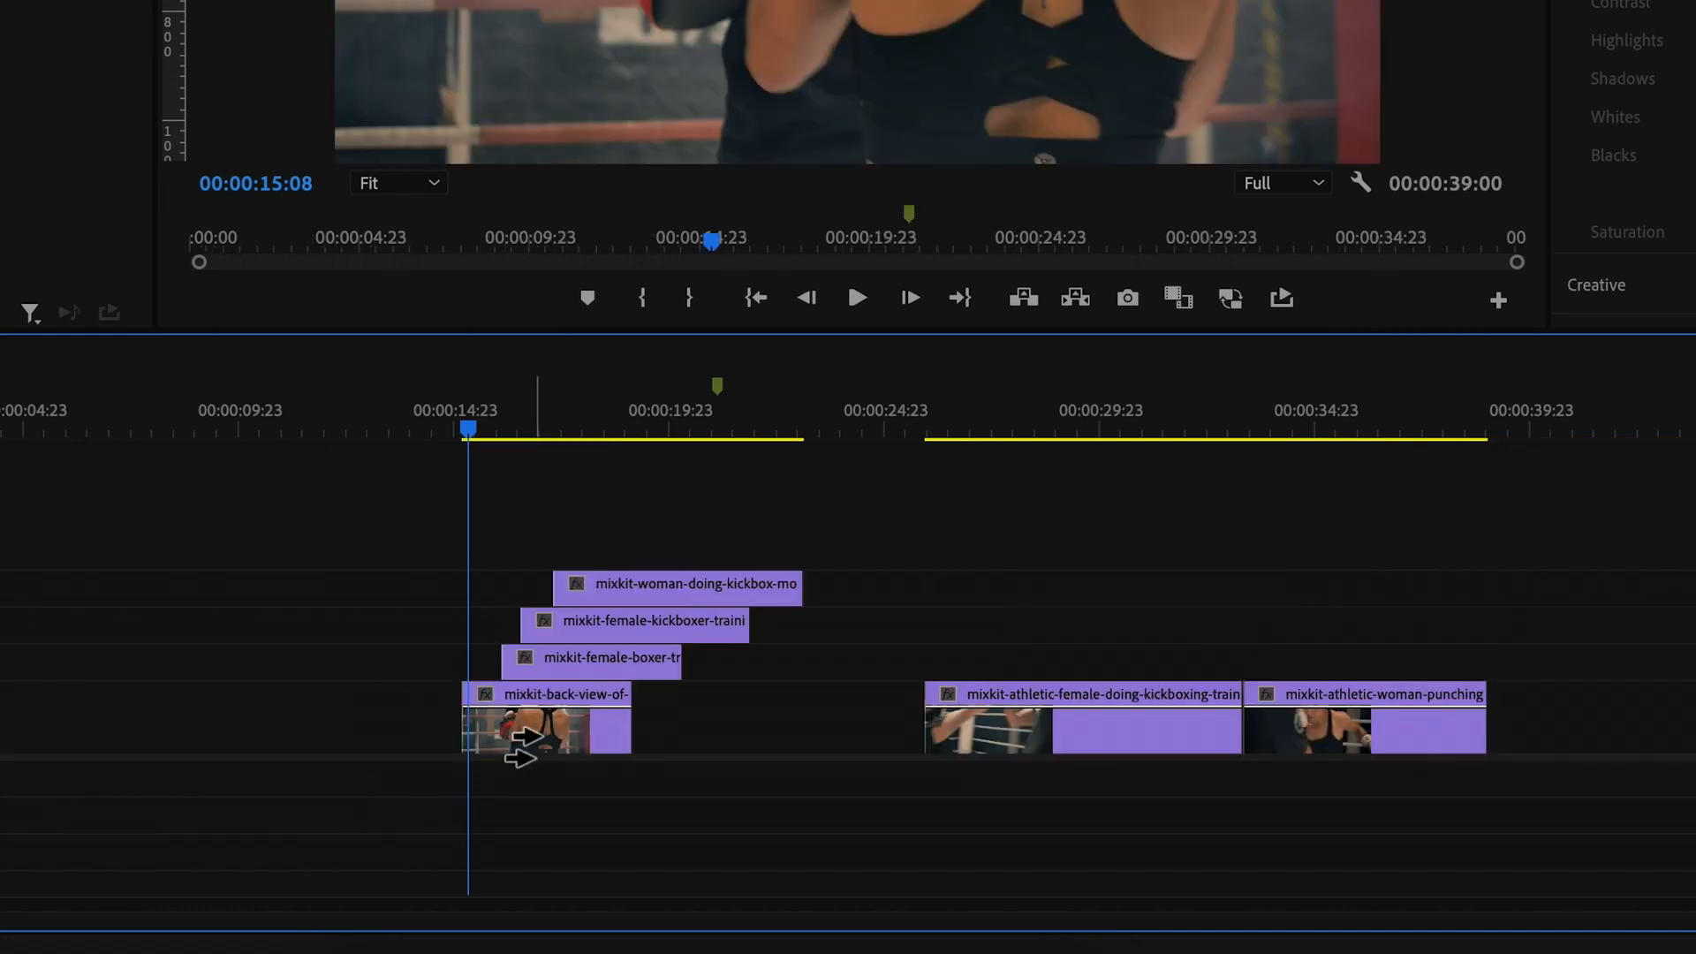
- Limit the Track Select Forward selection to the female-kickboxer clip's track and move that clip later on V3
click(578, 435)
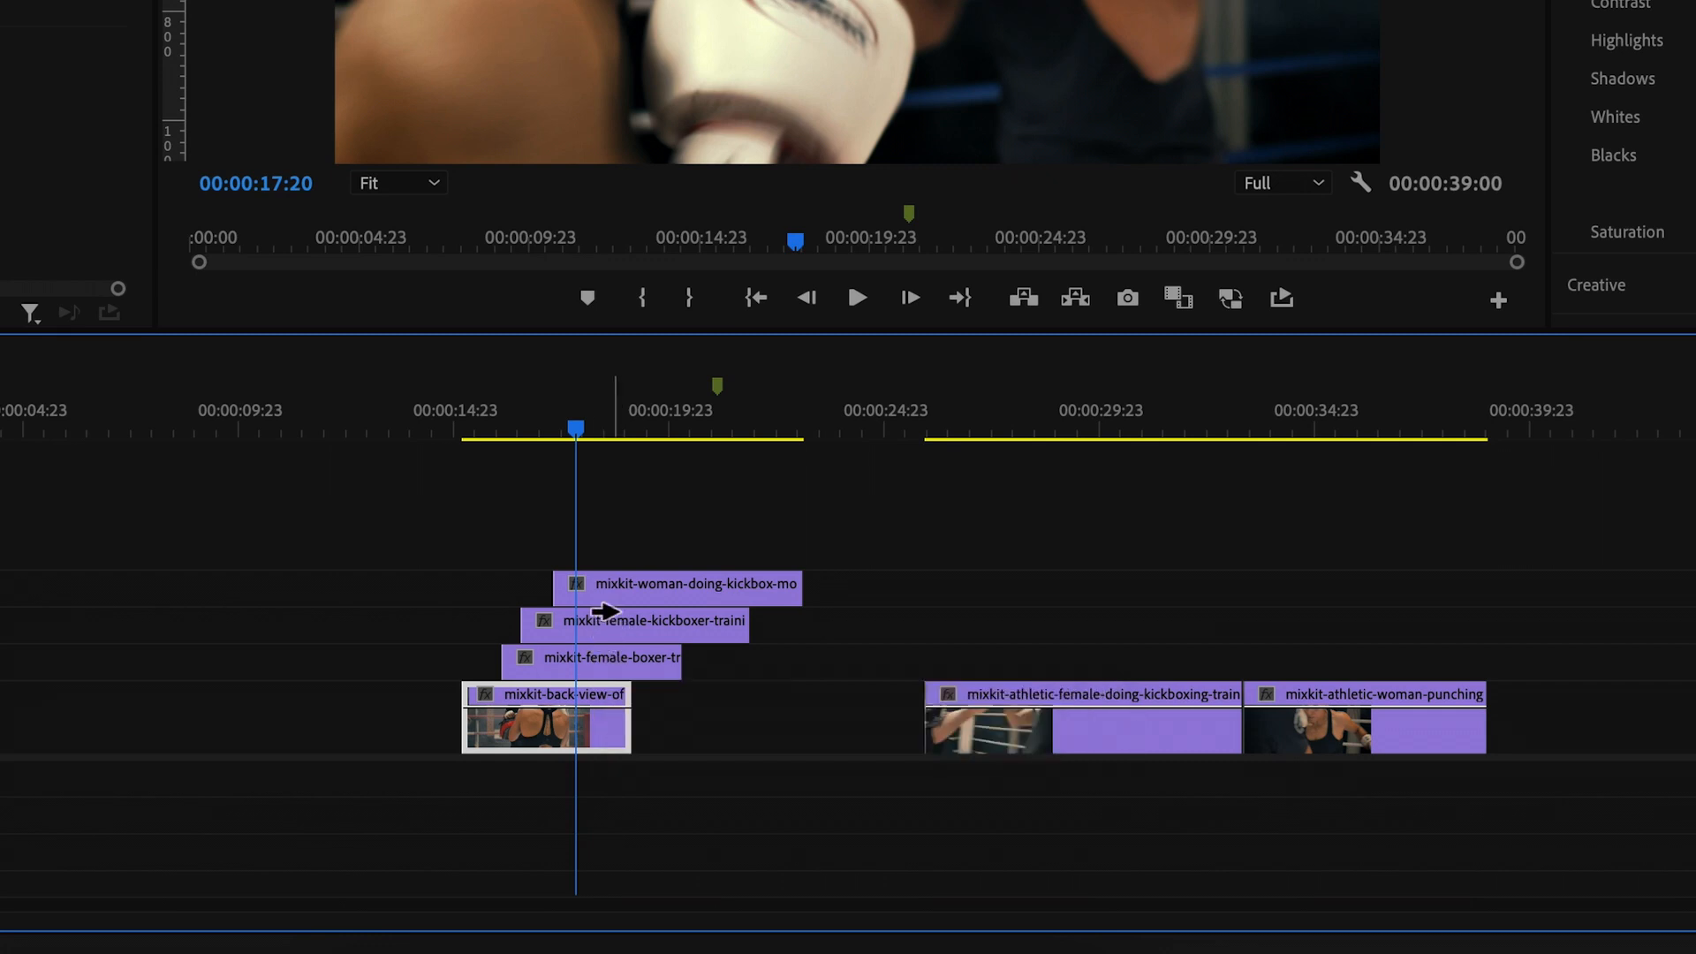
click(599, 633)
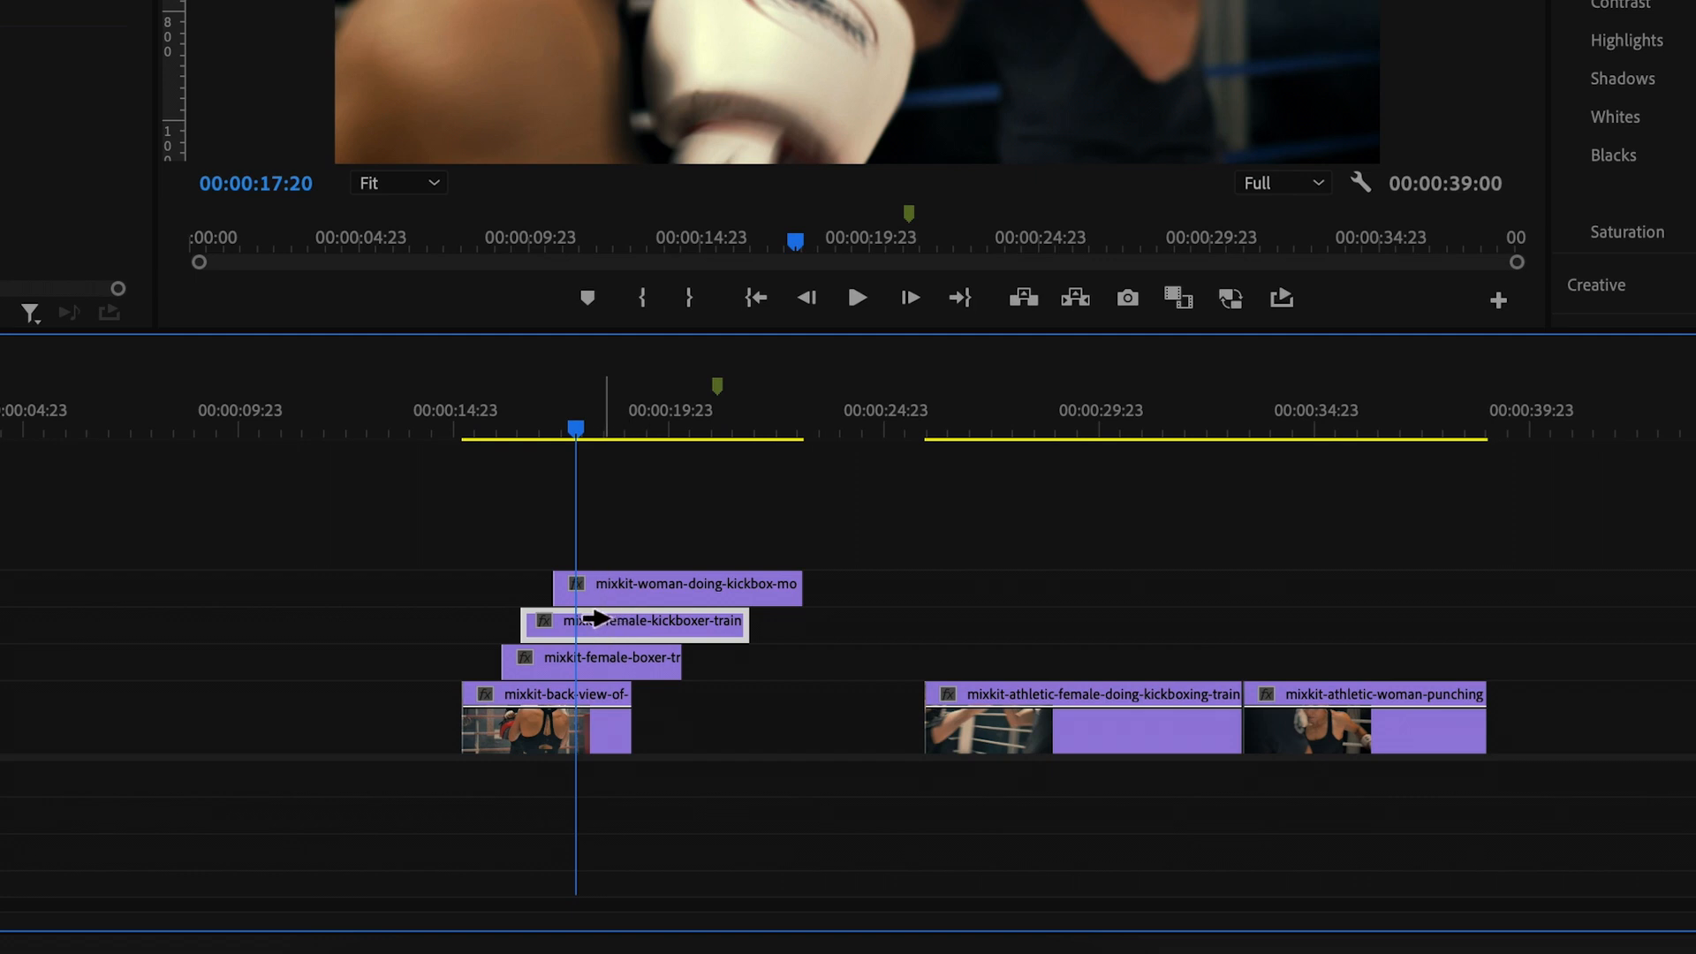
key(ctrl+a)
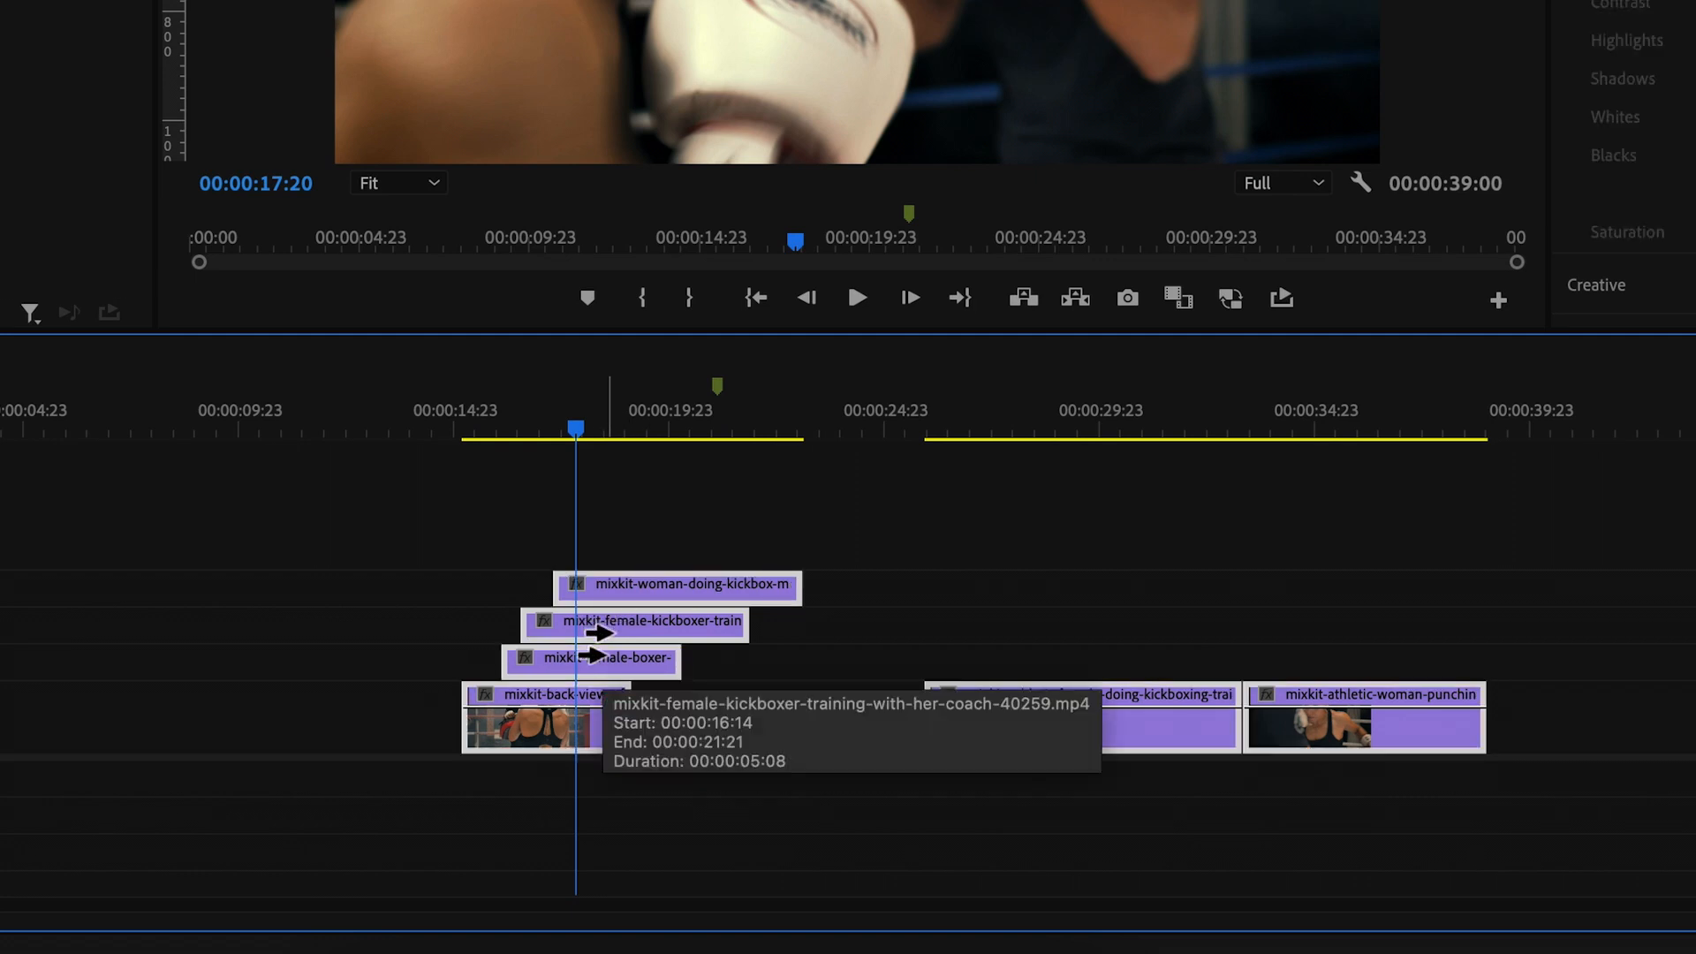
click(601, 628)
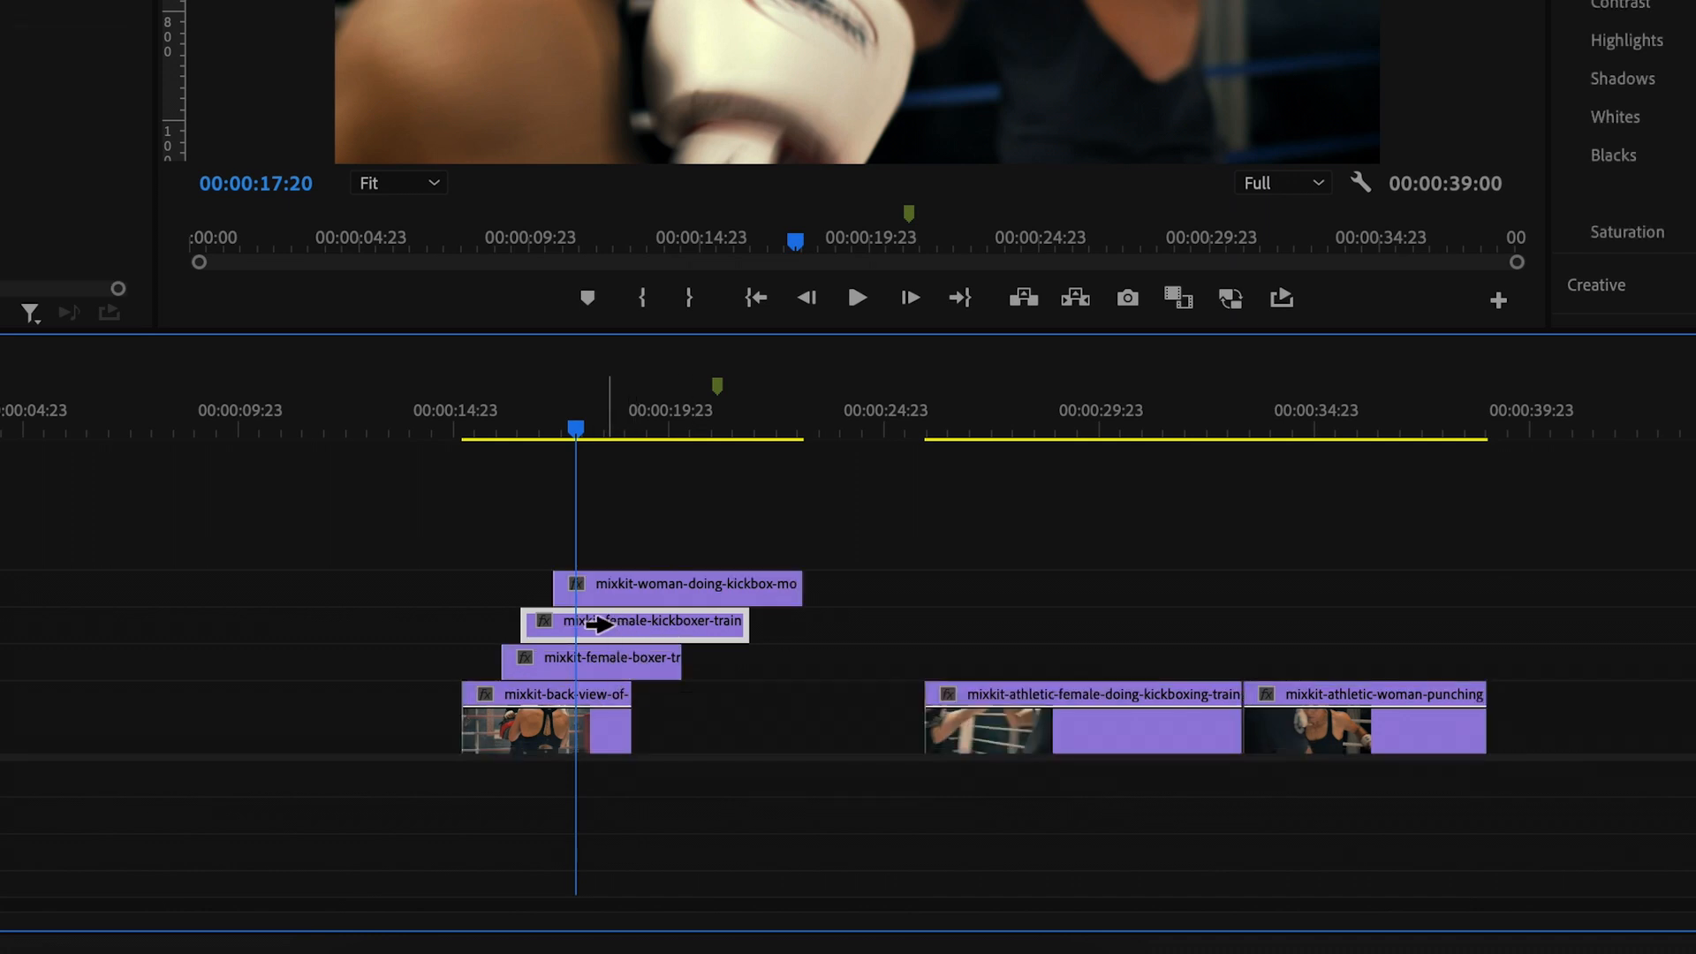
drag(595, 623, 1038, 629)
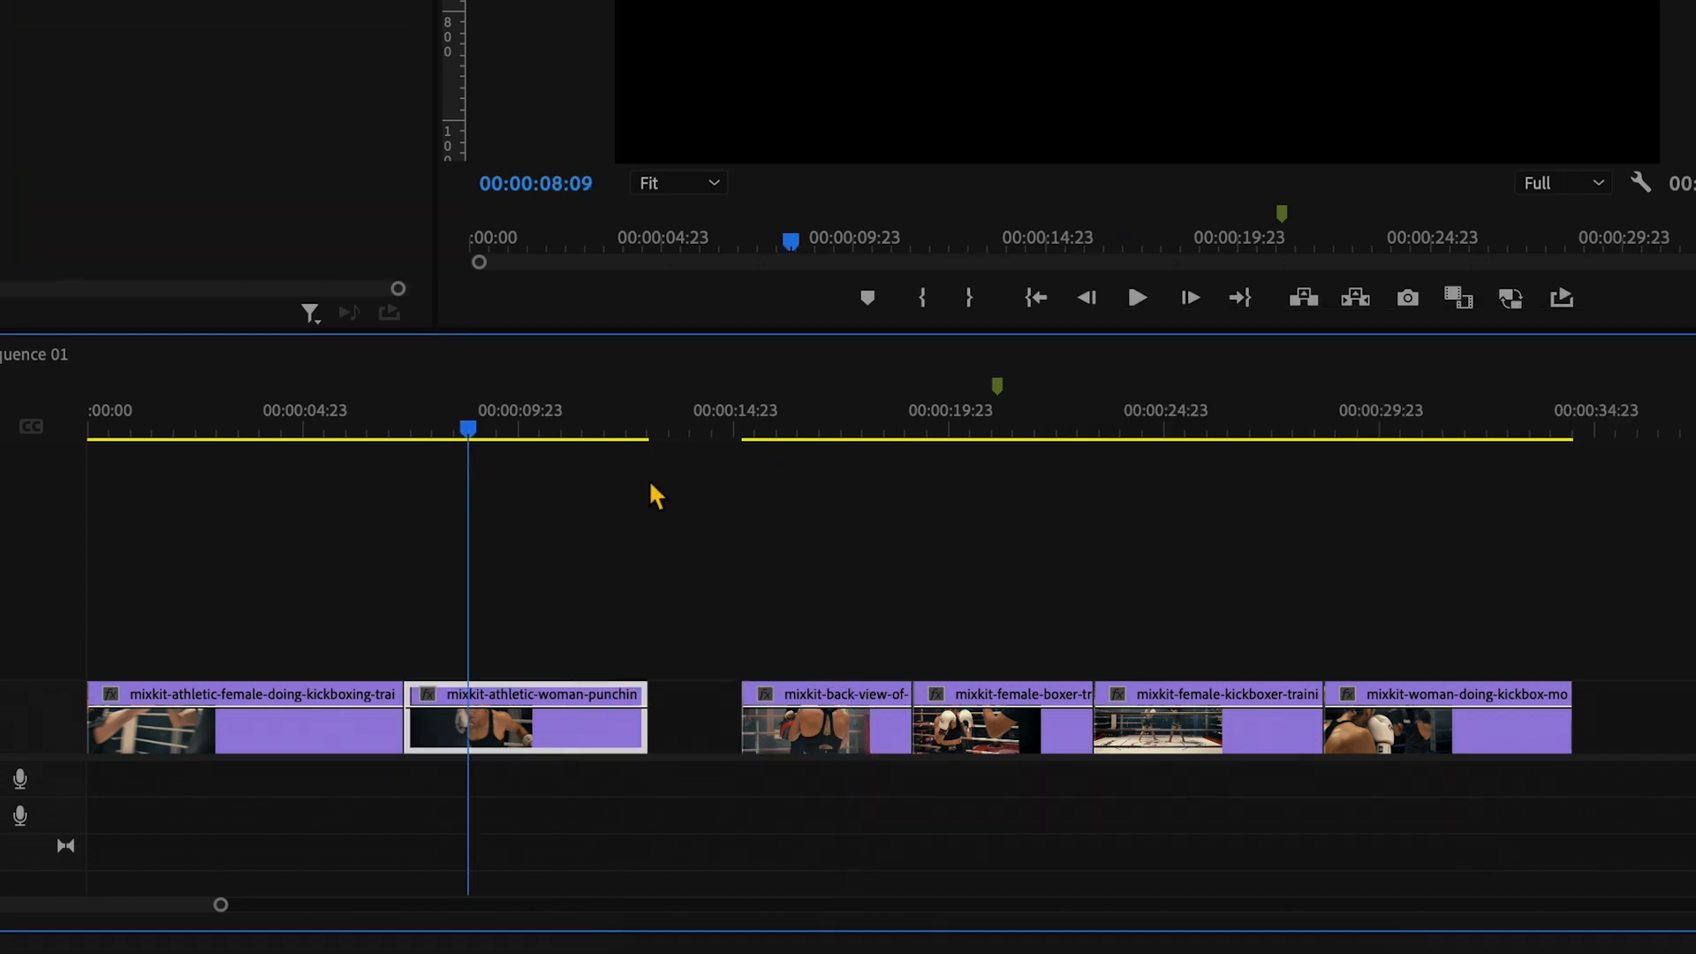
- Reposition the playhead beyond the gap and activate the Ripple Edit tool
drag(651, 483, 836, 484)
click(881, 430)
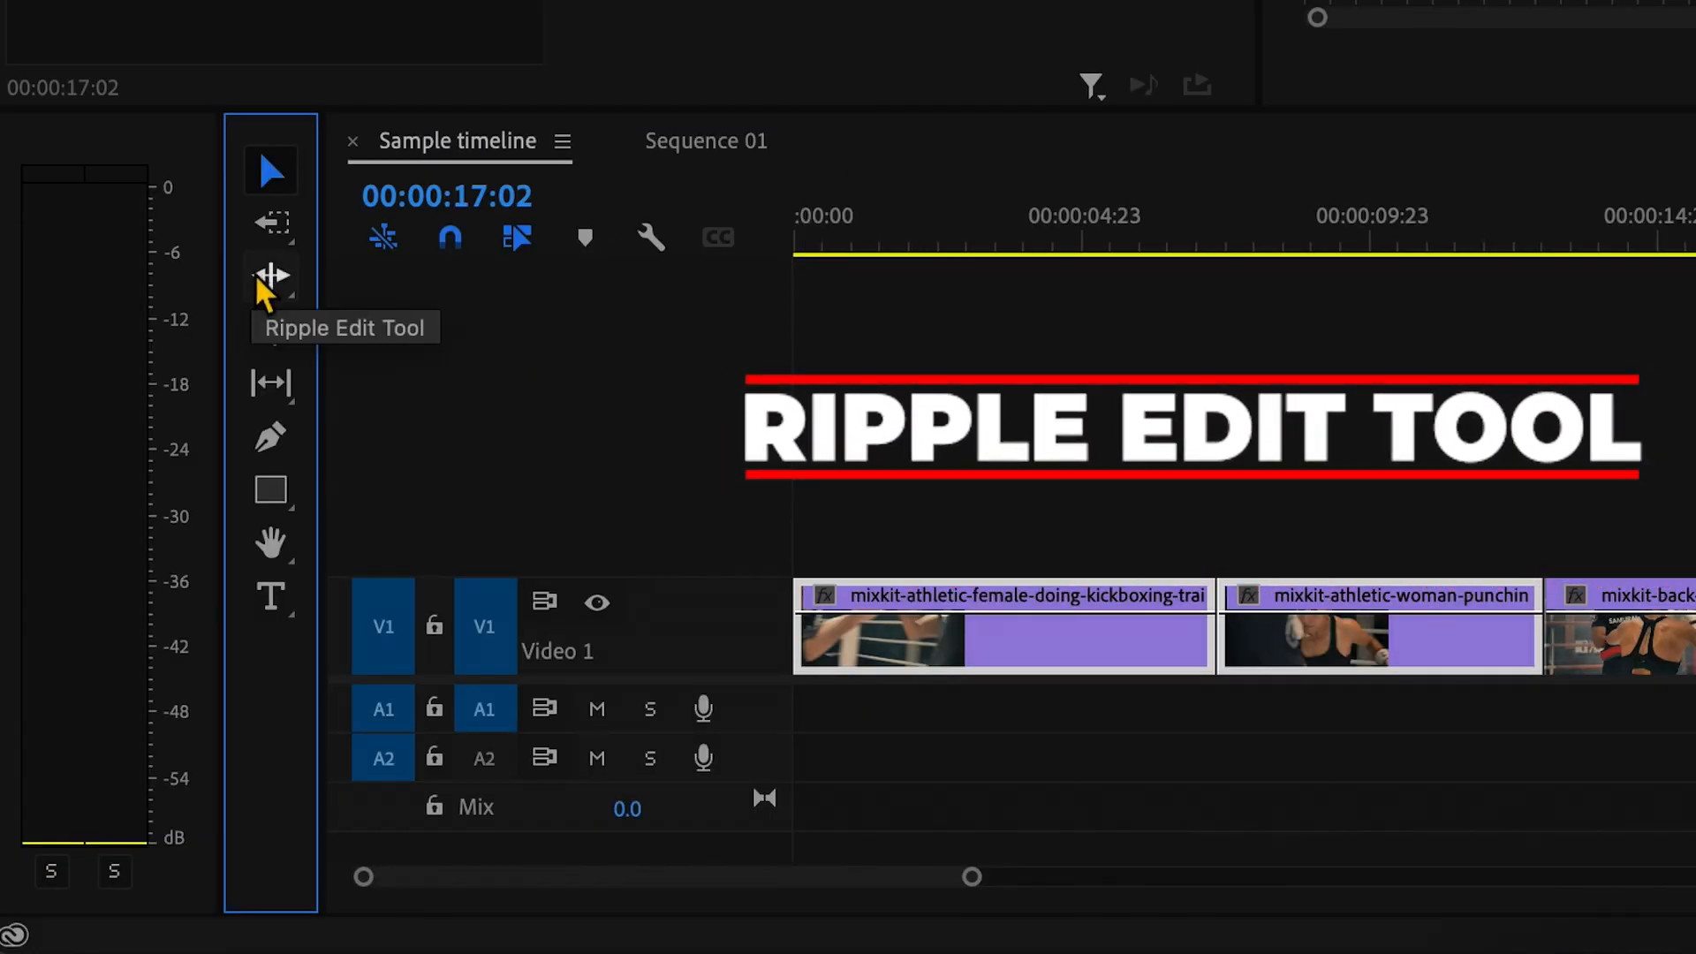
click(273, 279)
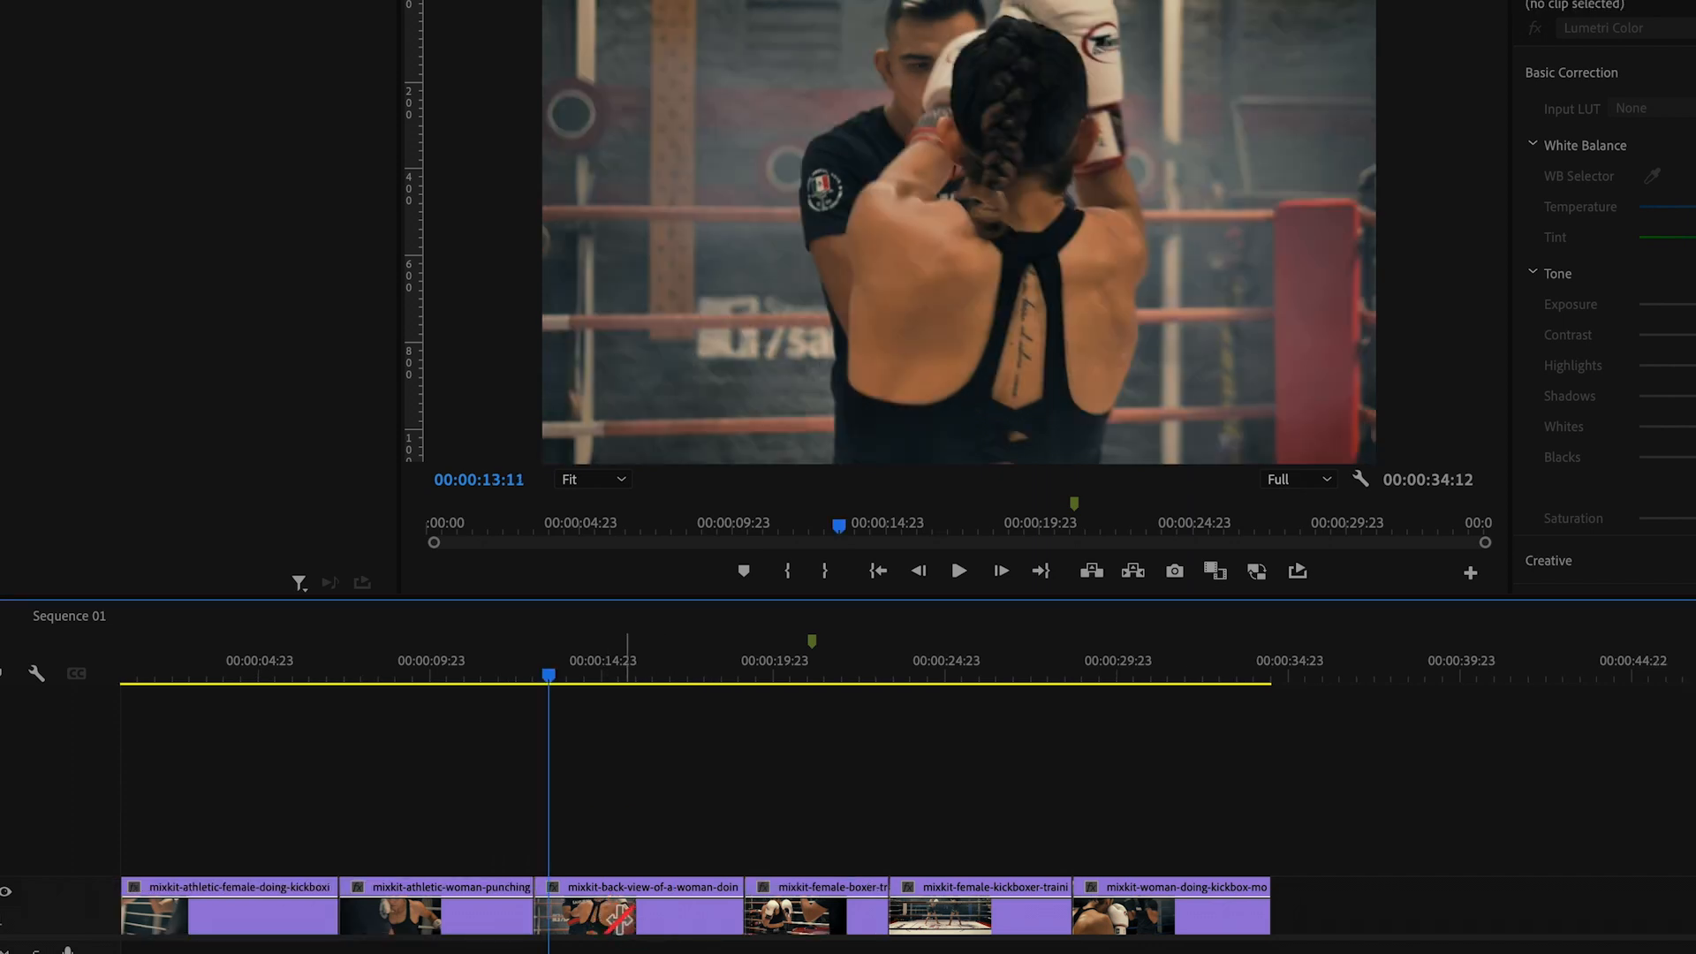
- Move the playhead to 00:00:17:15 and split the back-view clip there
click(510, 673)
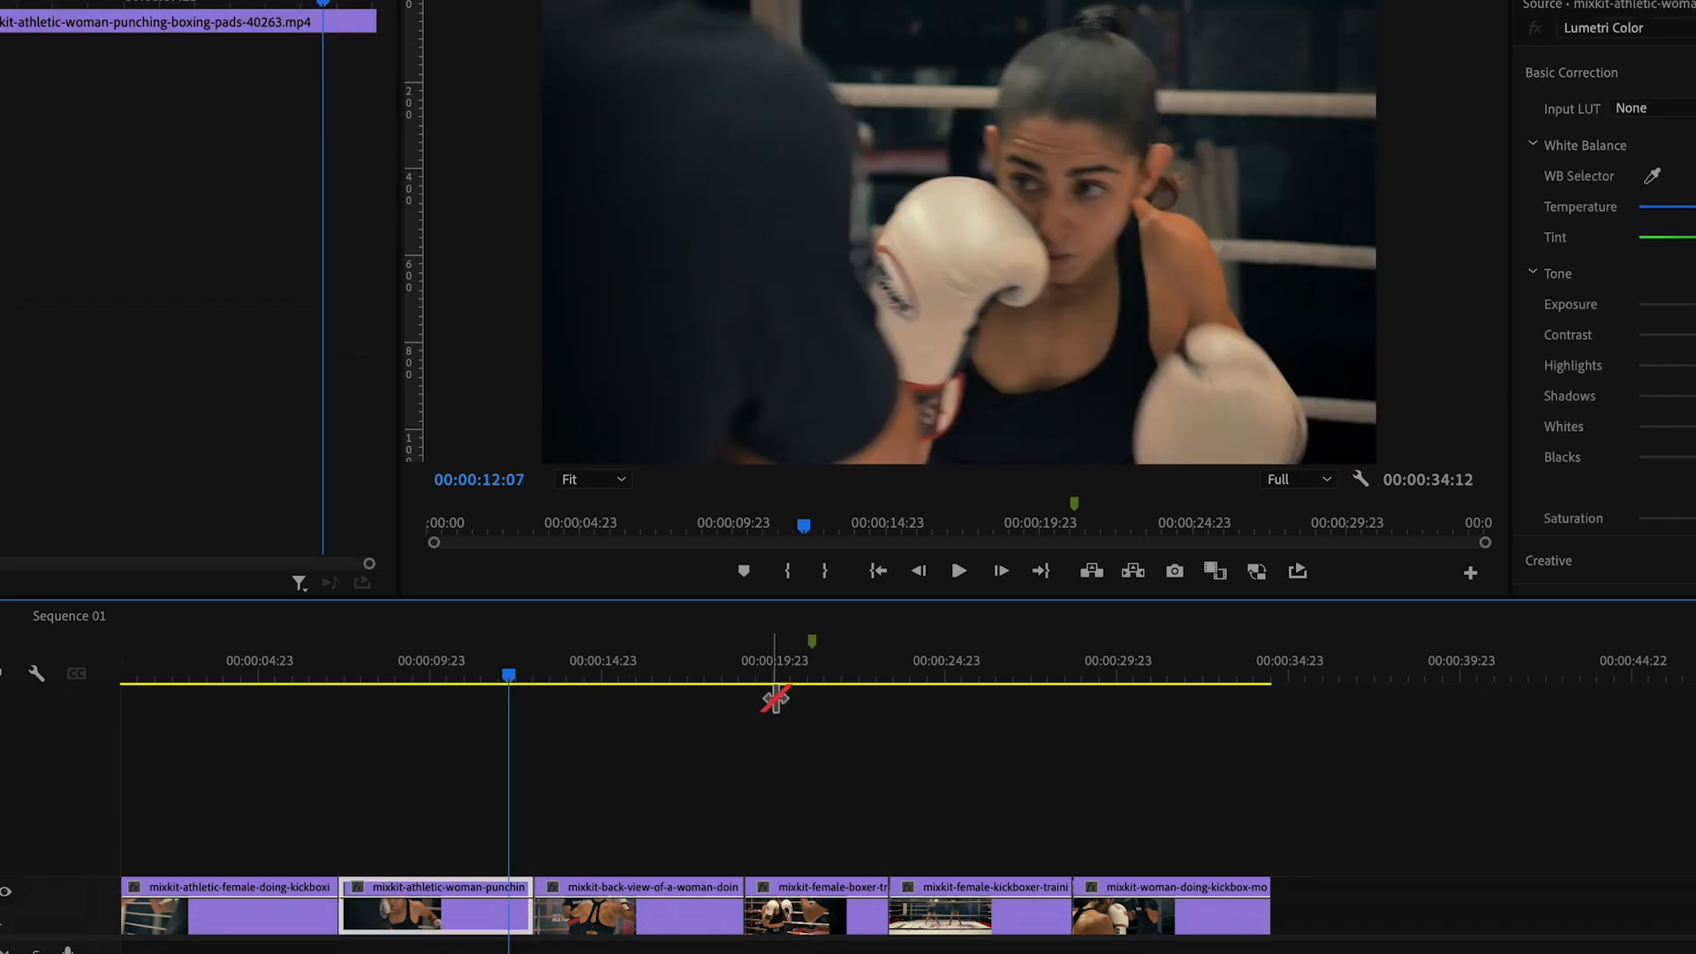
click(761, 674)
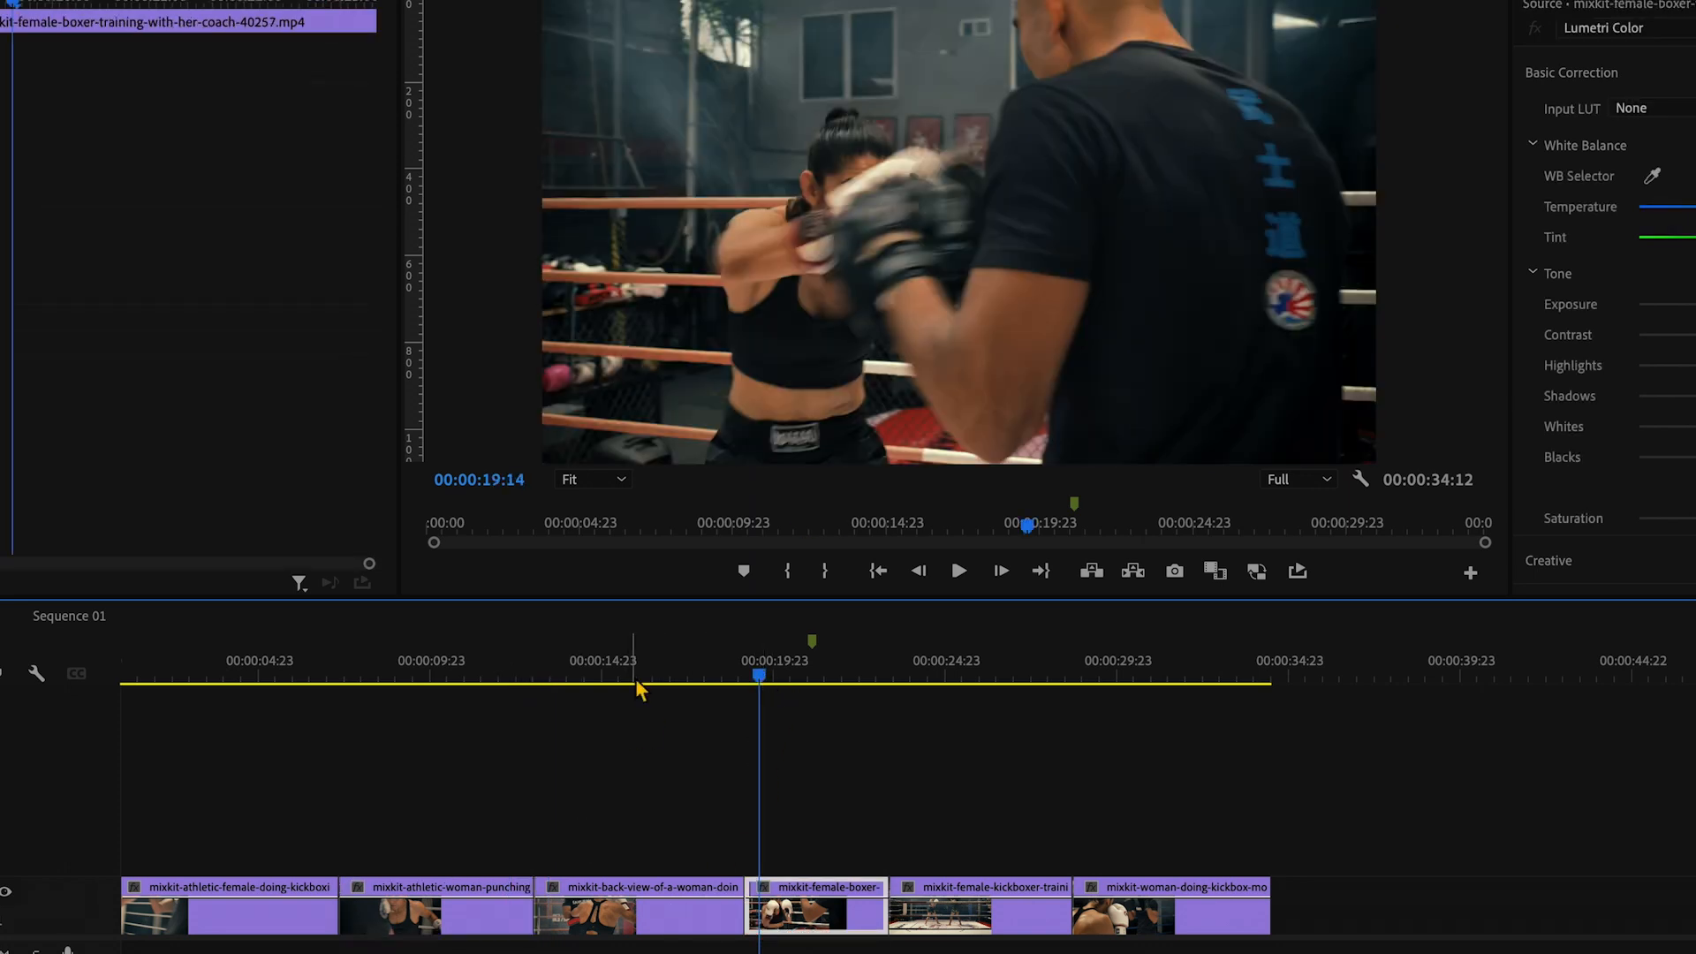
click(637, 676)
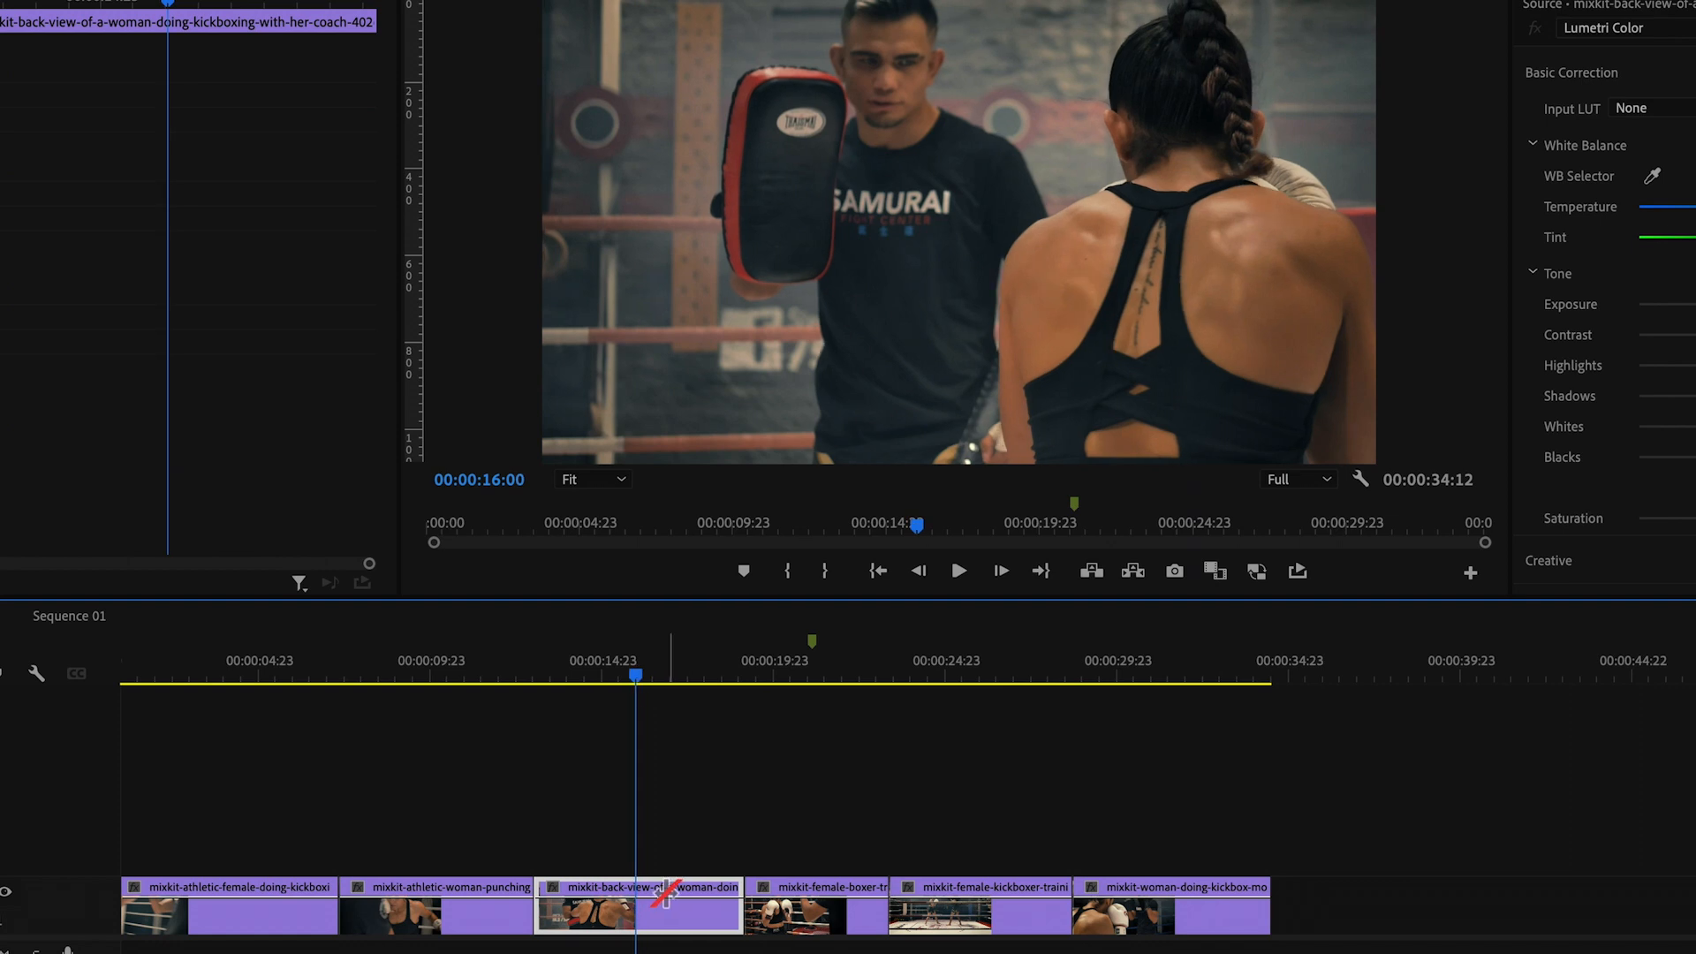
mouse_move(674, 679)
mouse_down()
mouse_move(713, 679)
mouse_move(675, 676)
mouse_move(696, 675)
mouse_up()
key(ctrl+k)
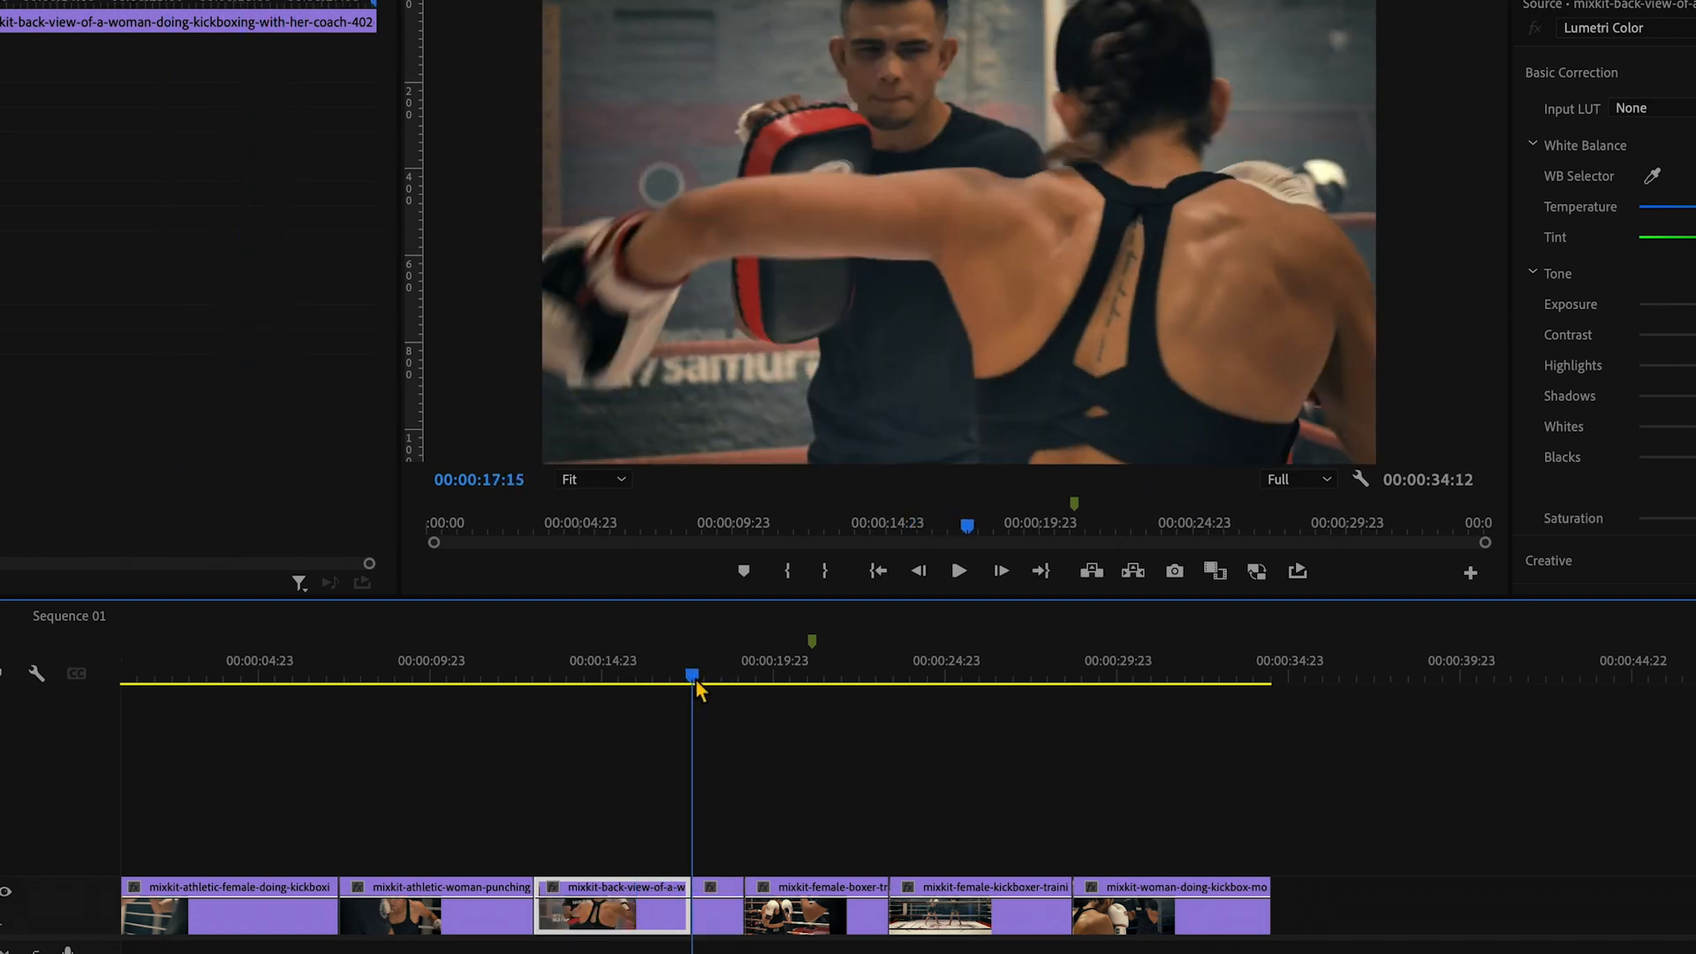
- Delete the short end piece of the back-view clip and close the resulting gap with Ripple Delete
click(728, 921)
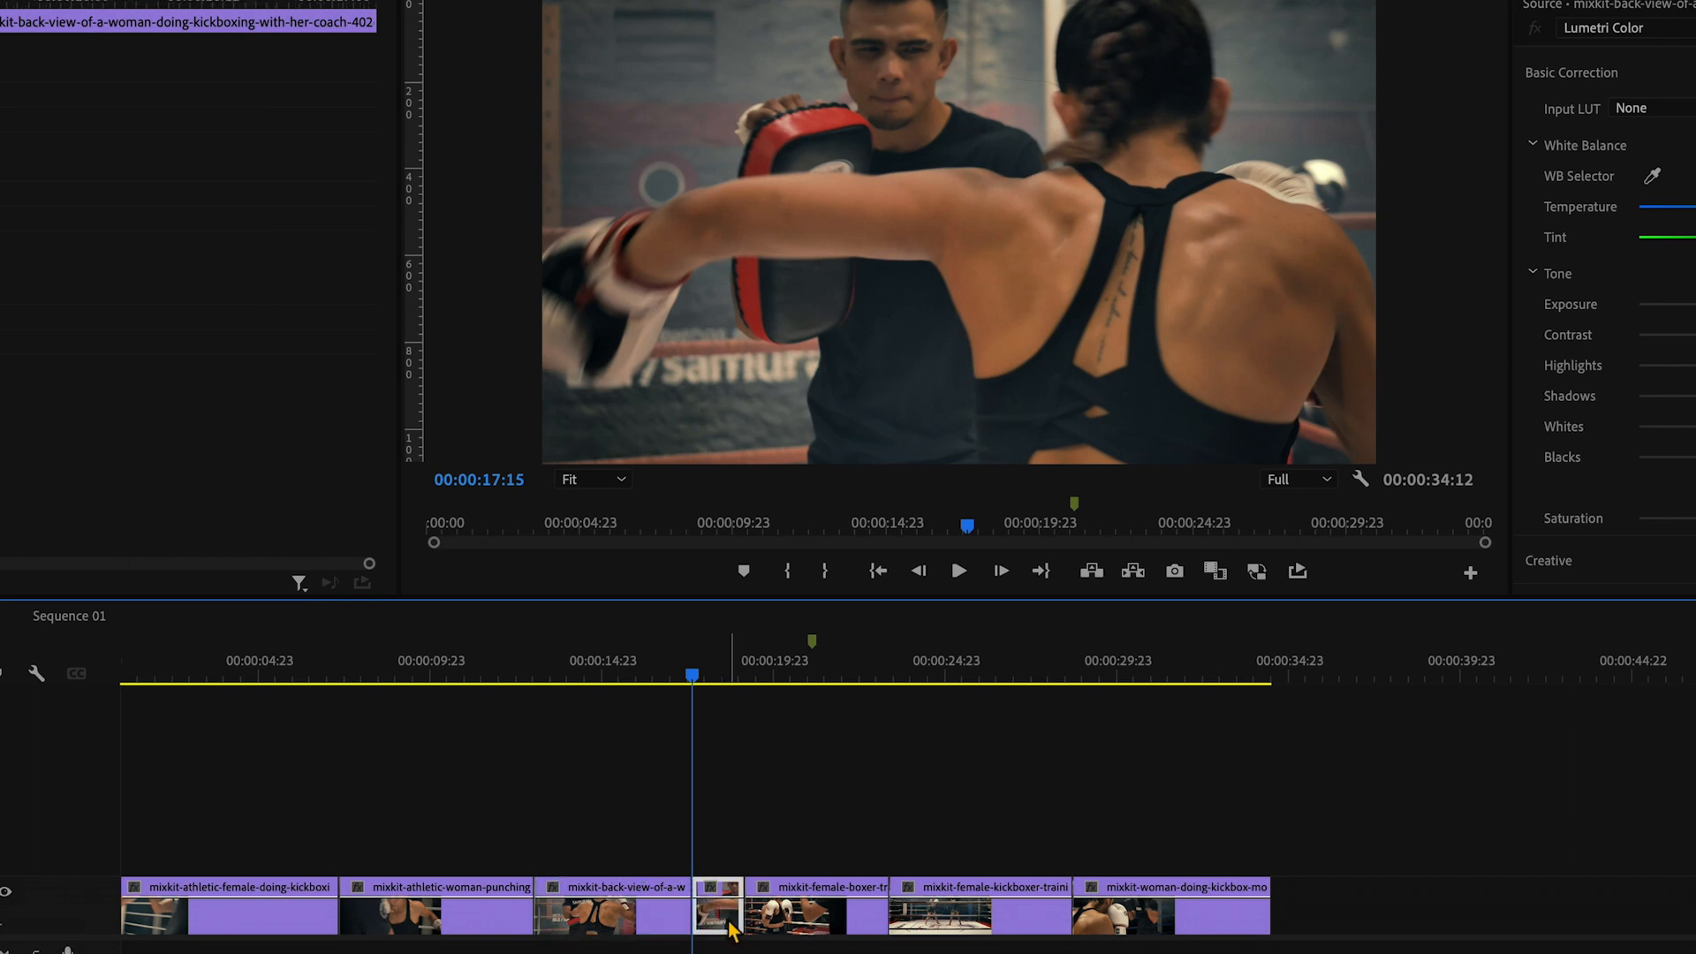
key(Delete)
right_click(729, 921)
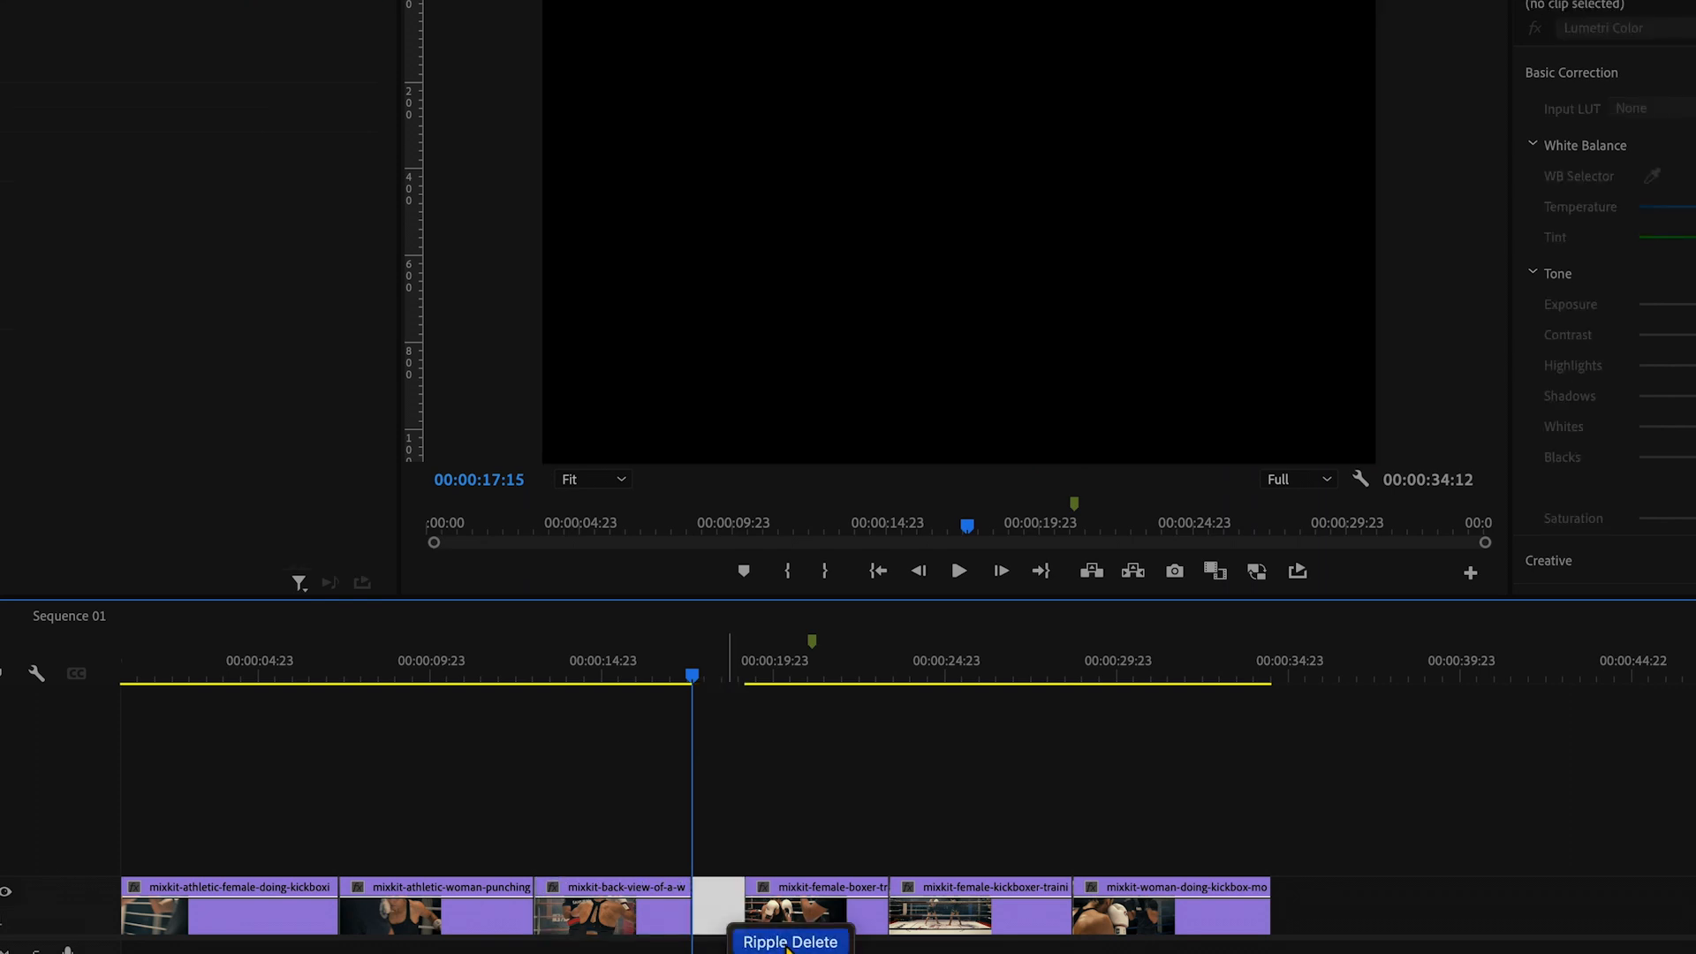
click(769, 932)
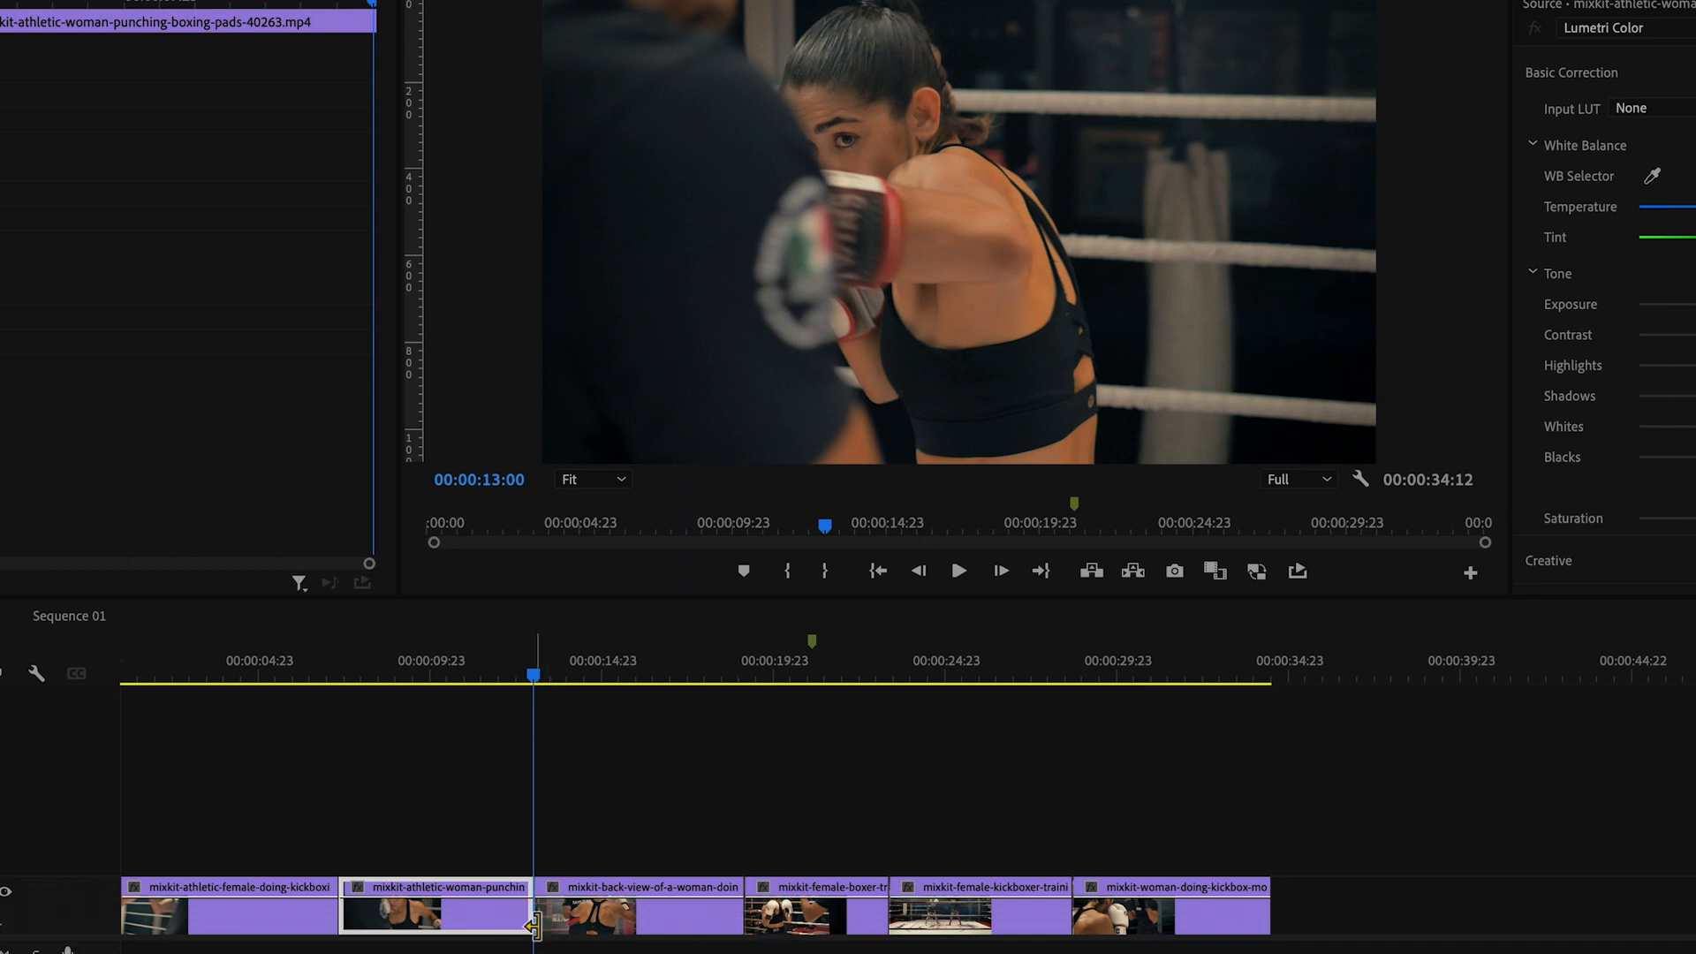
- Ripple-trim about 00:00:02:07 off the start of the back-view clip and about one second off its end
drag(550, 924, 632, 914)
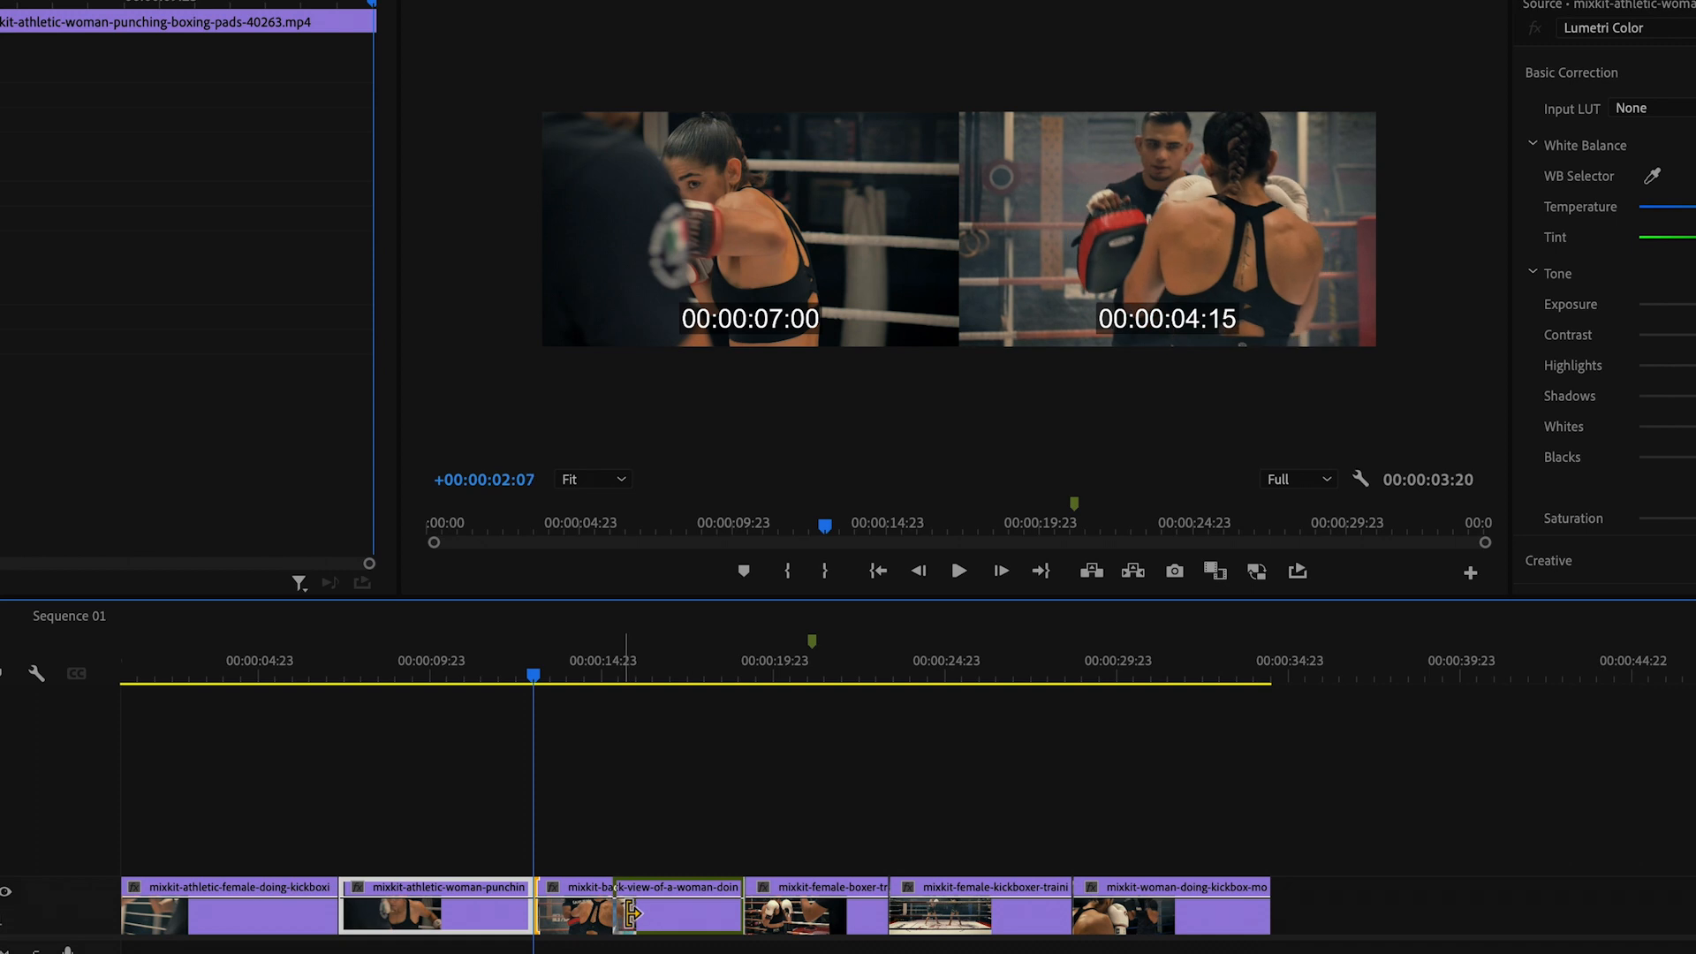
drag(631, 915, 631, 915)
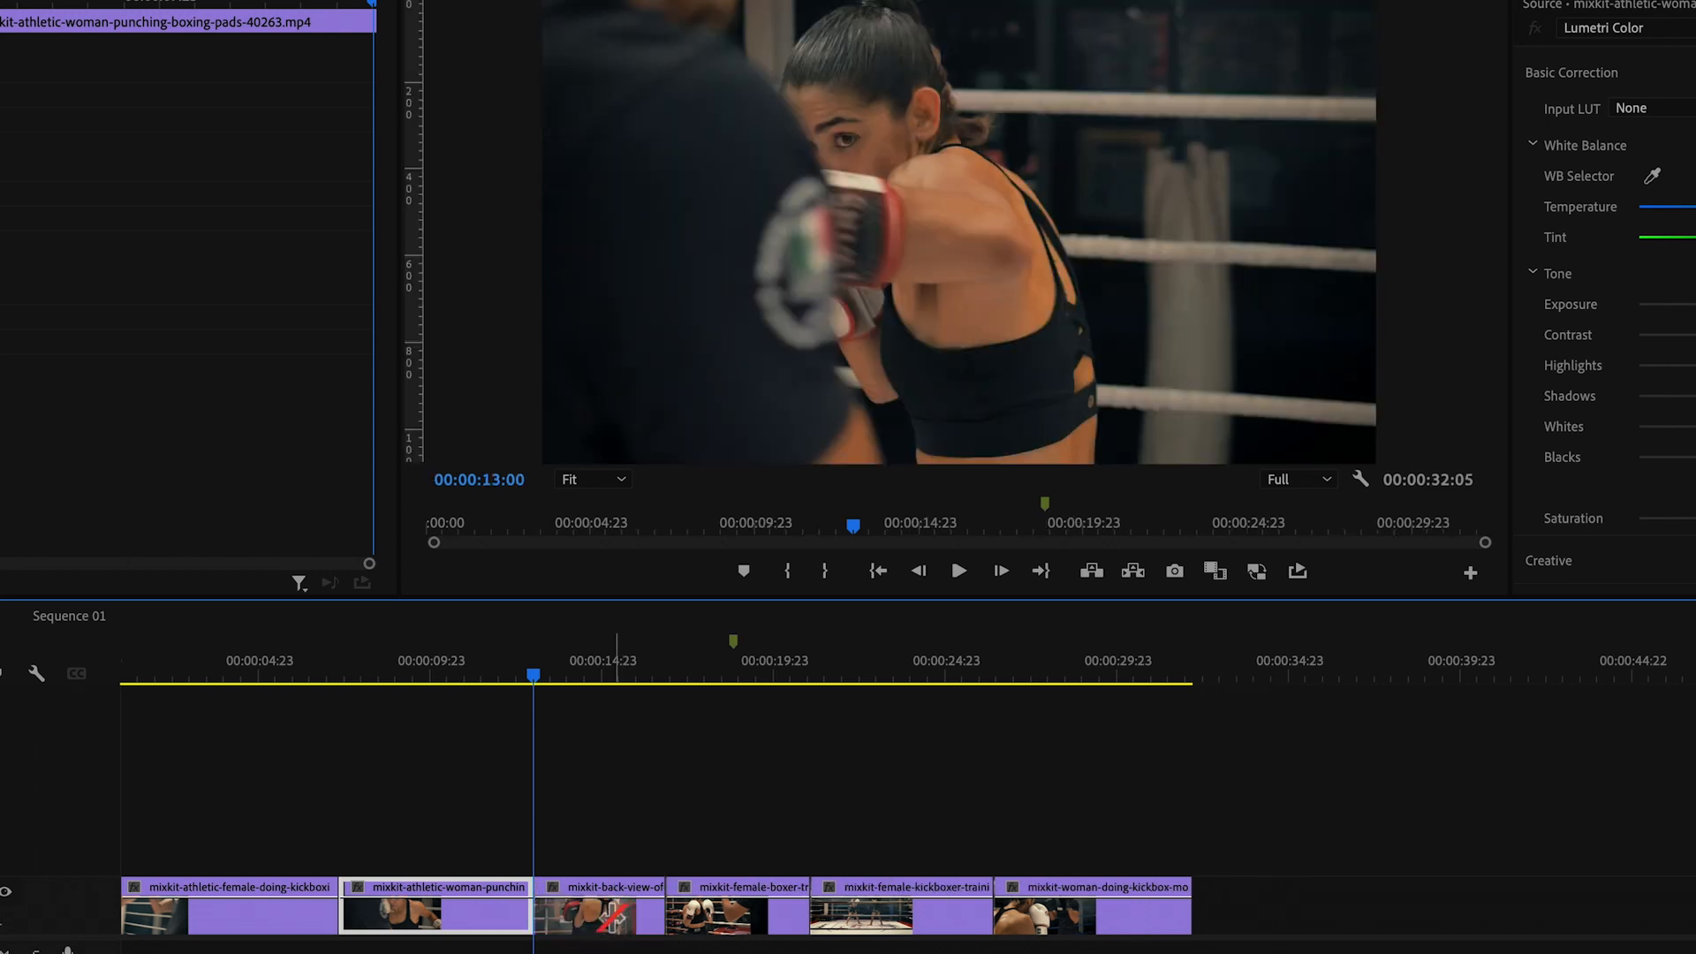
drag(534, 675, 540, 673)
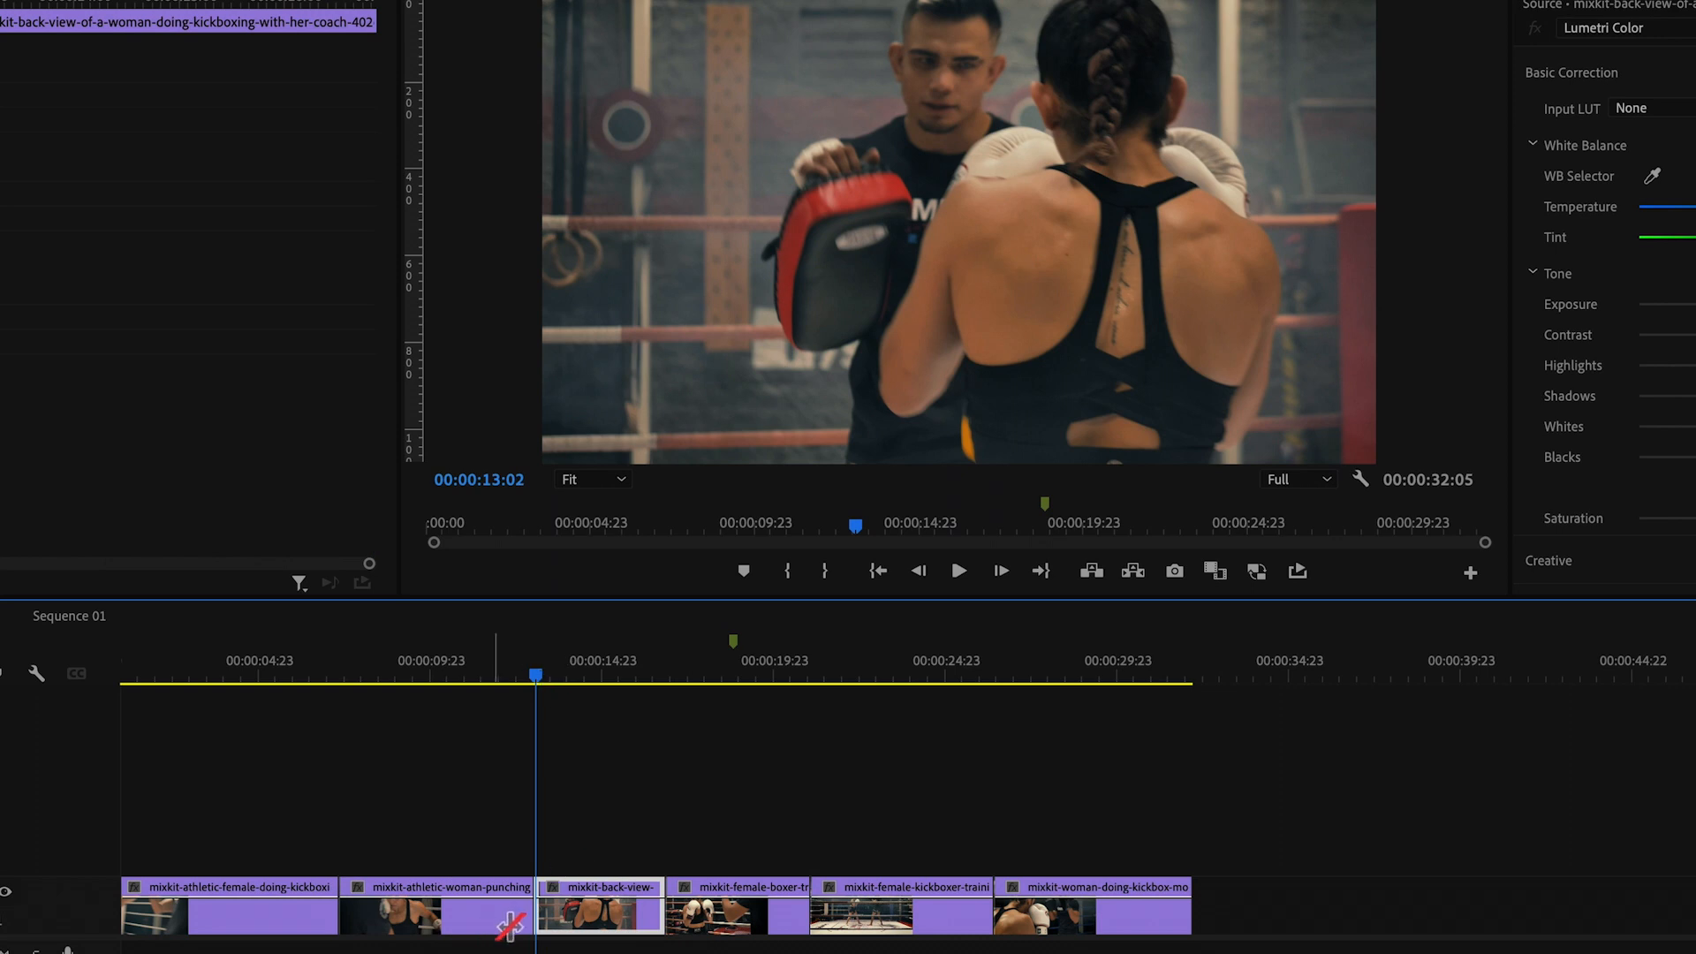
drag(662, 910, 617, 921)
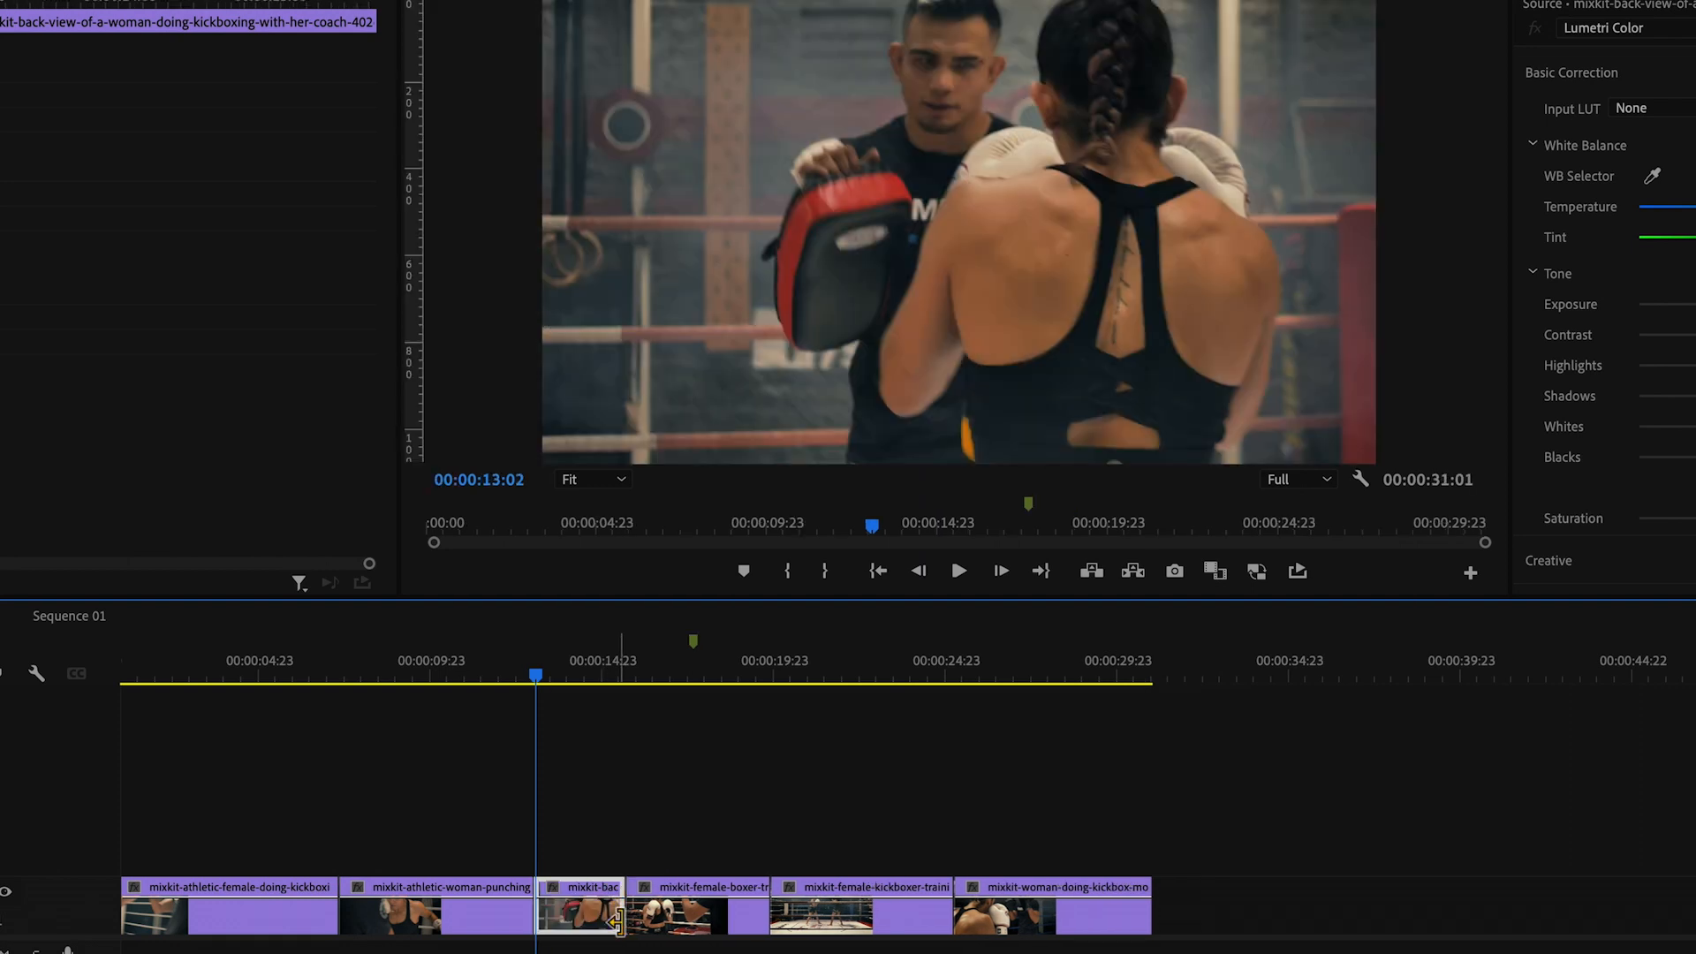
click(535, 677)
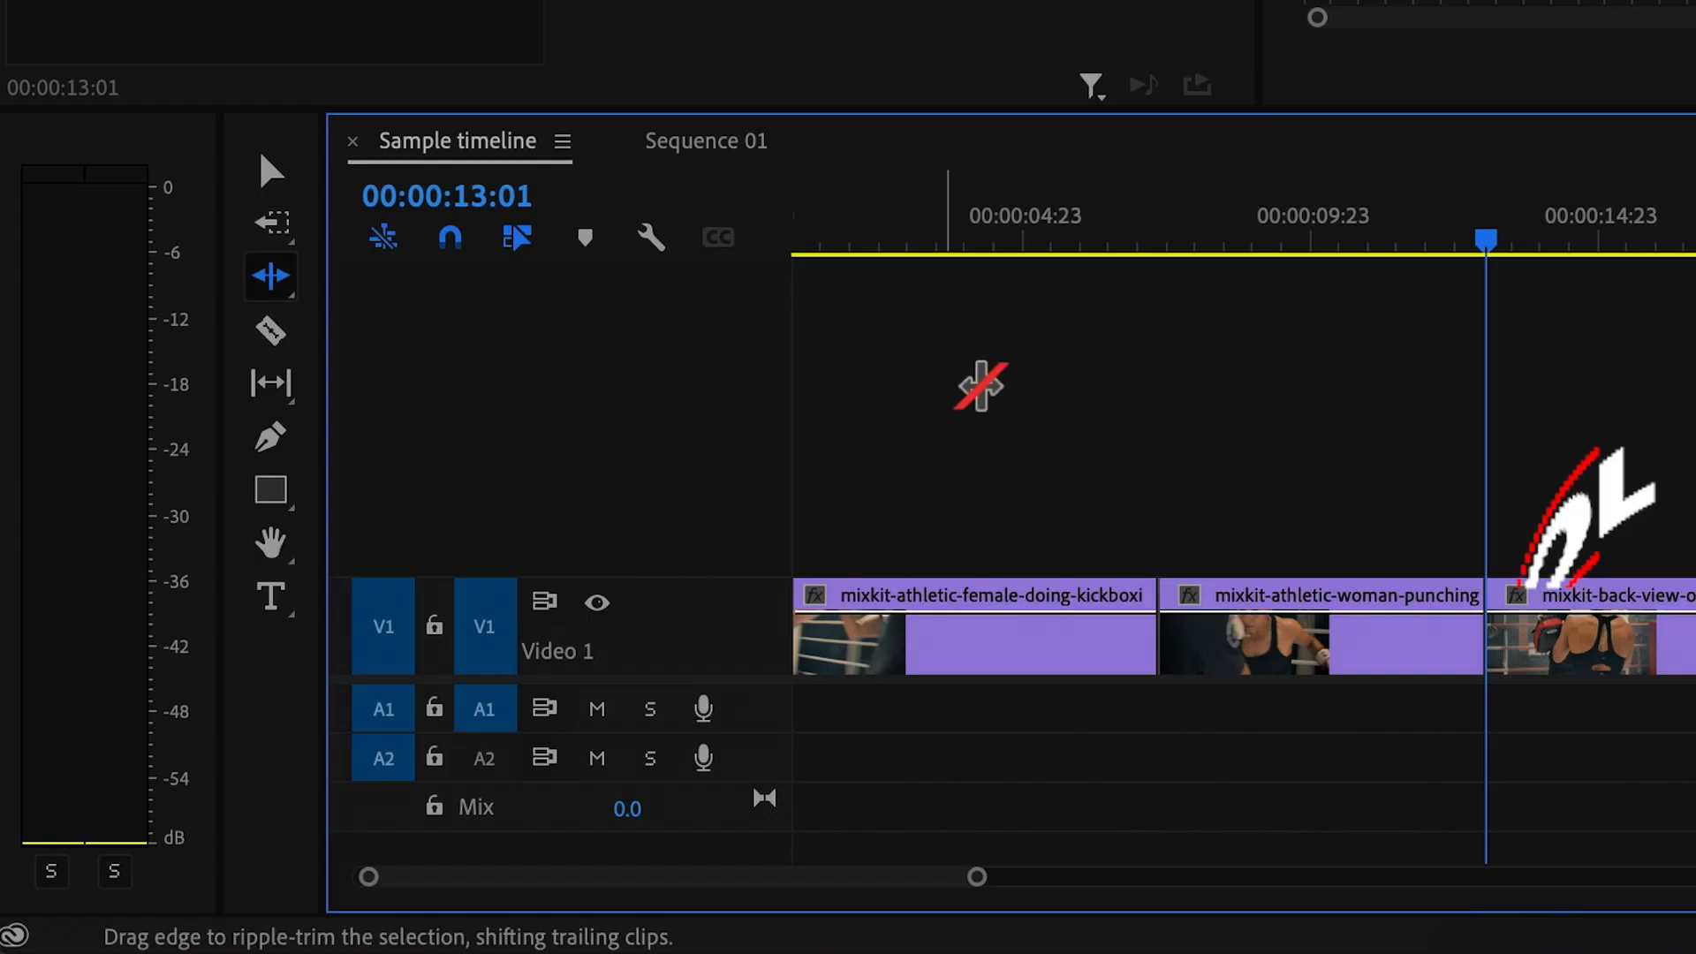
- Activate the Rolling Edit tool and roll the cut between the back-view and female-boxer clips earlier, to about 00:00:15:10
click(281, 285)
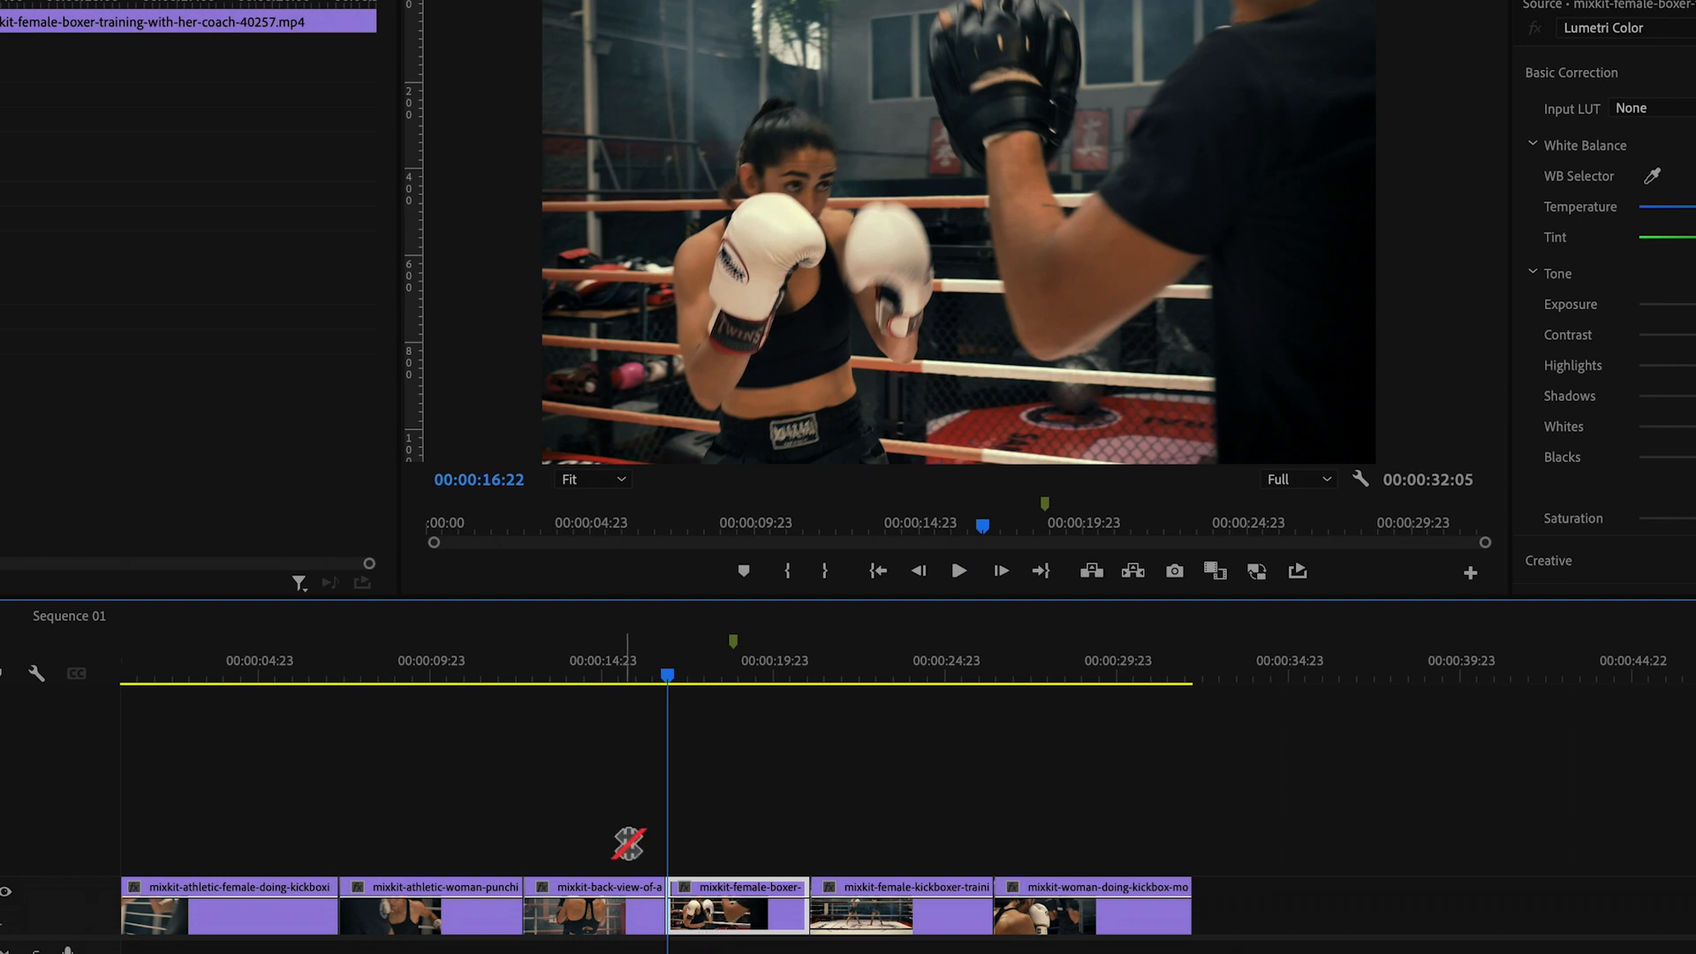
click(608, 684)
click(700, 679)
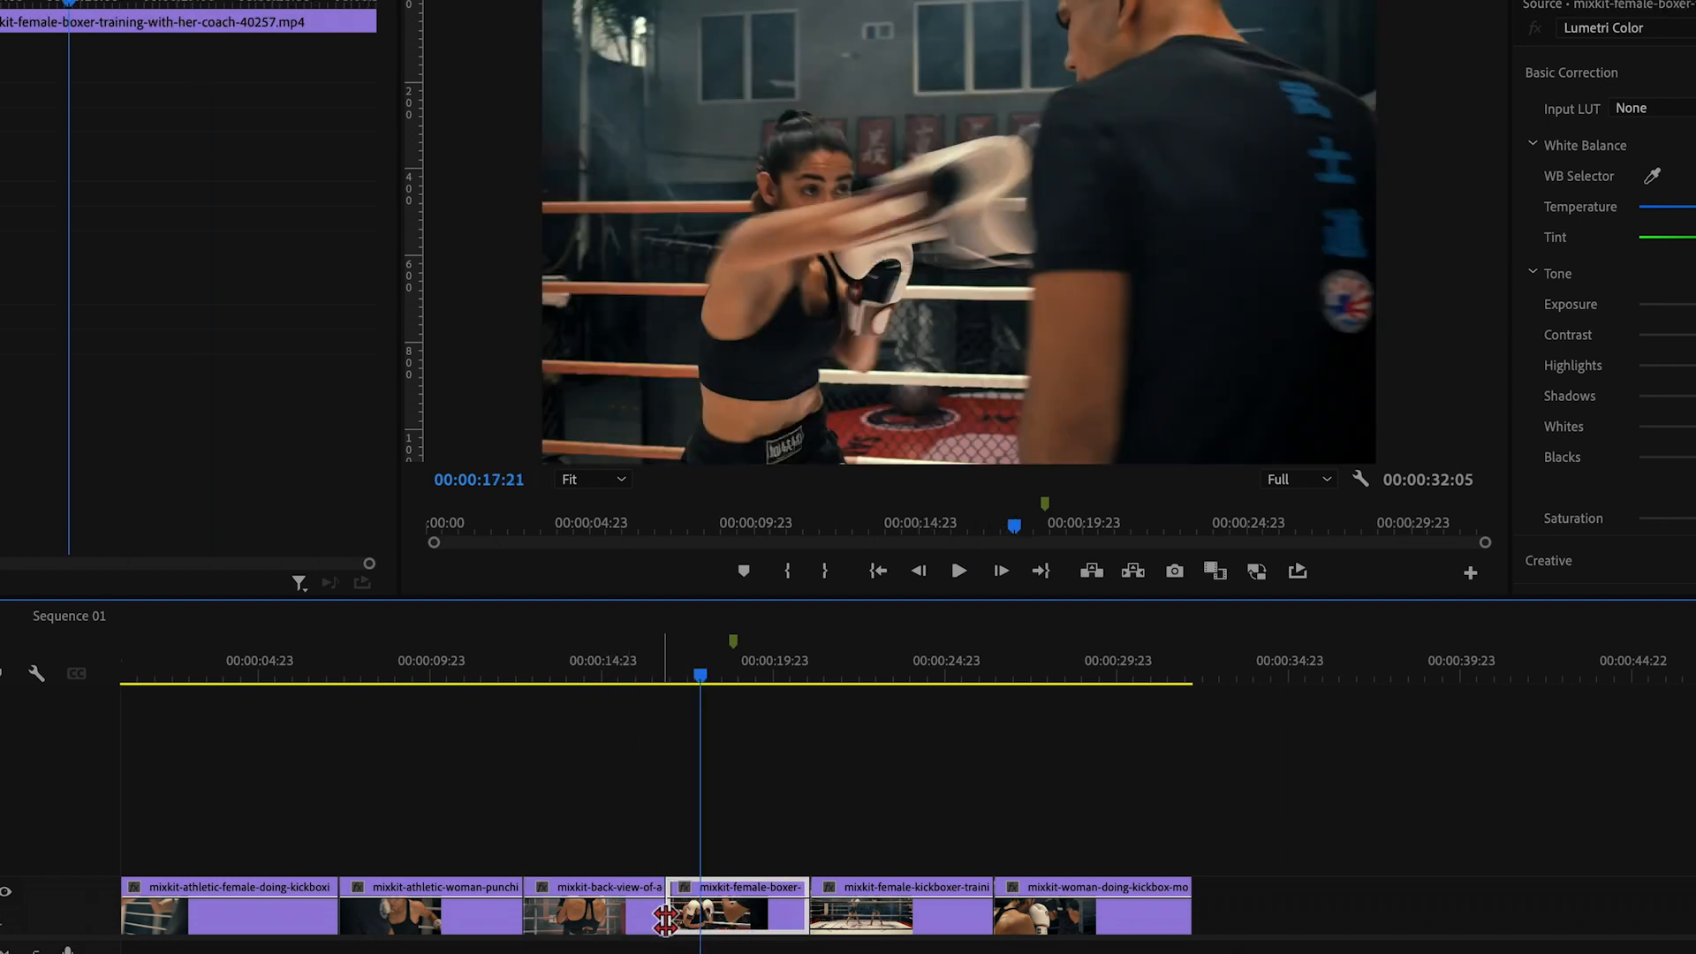
click(672, 679)
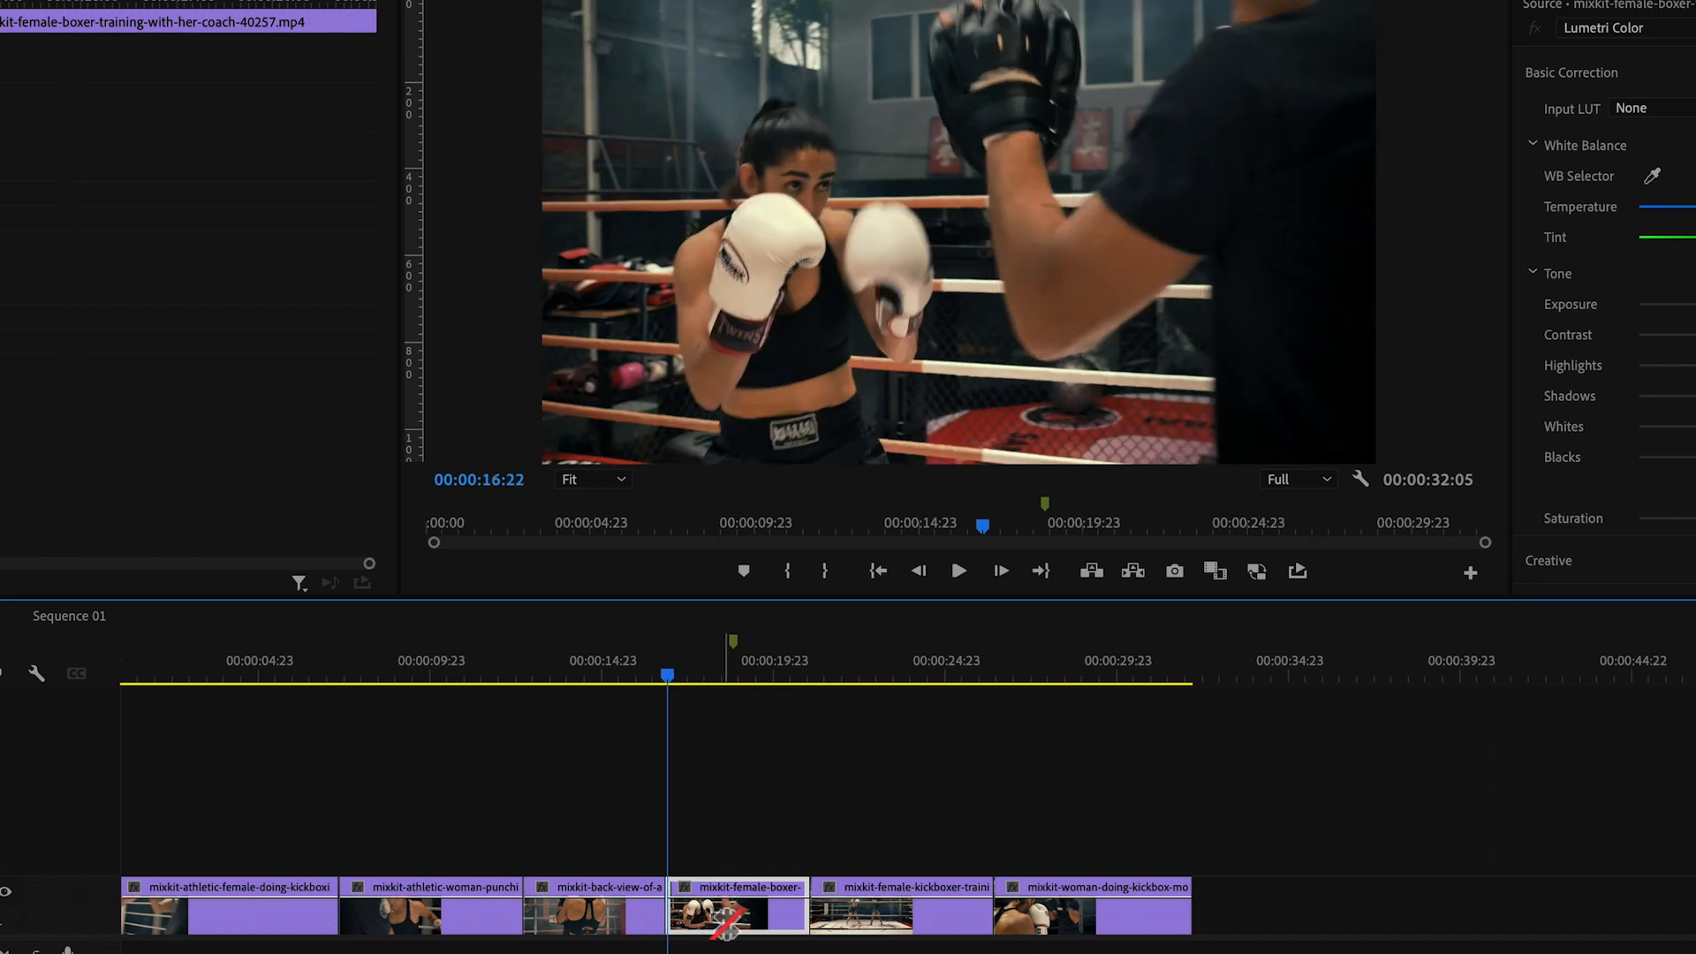
click(668, 914)
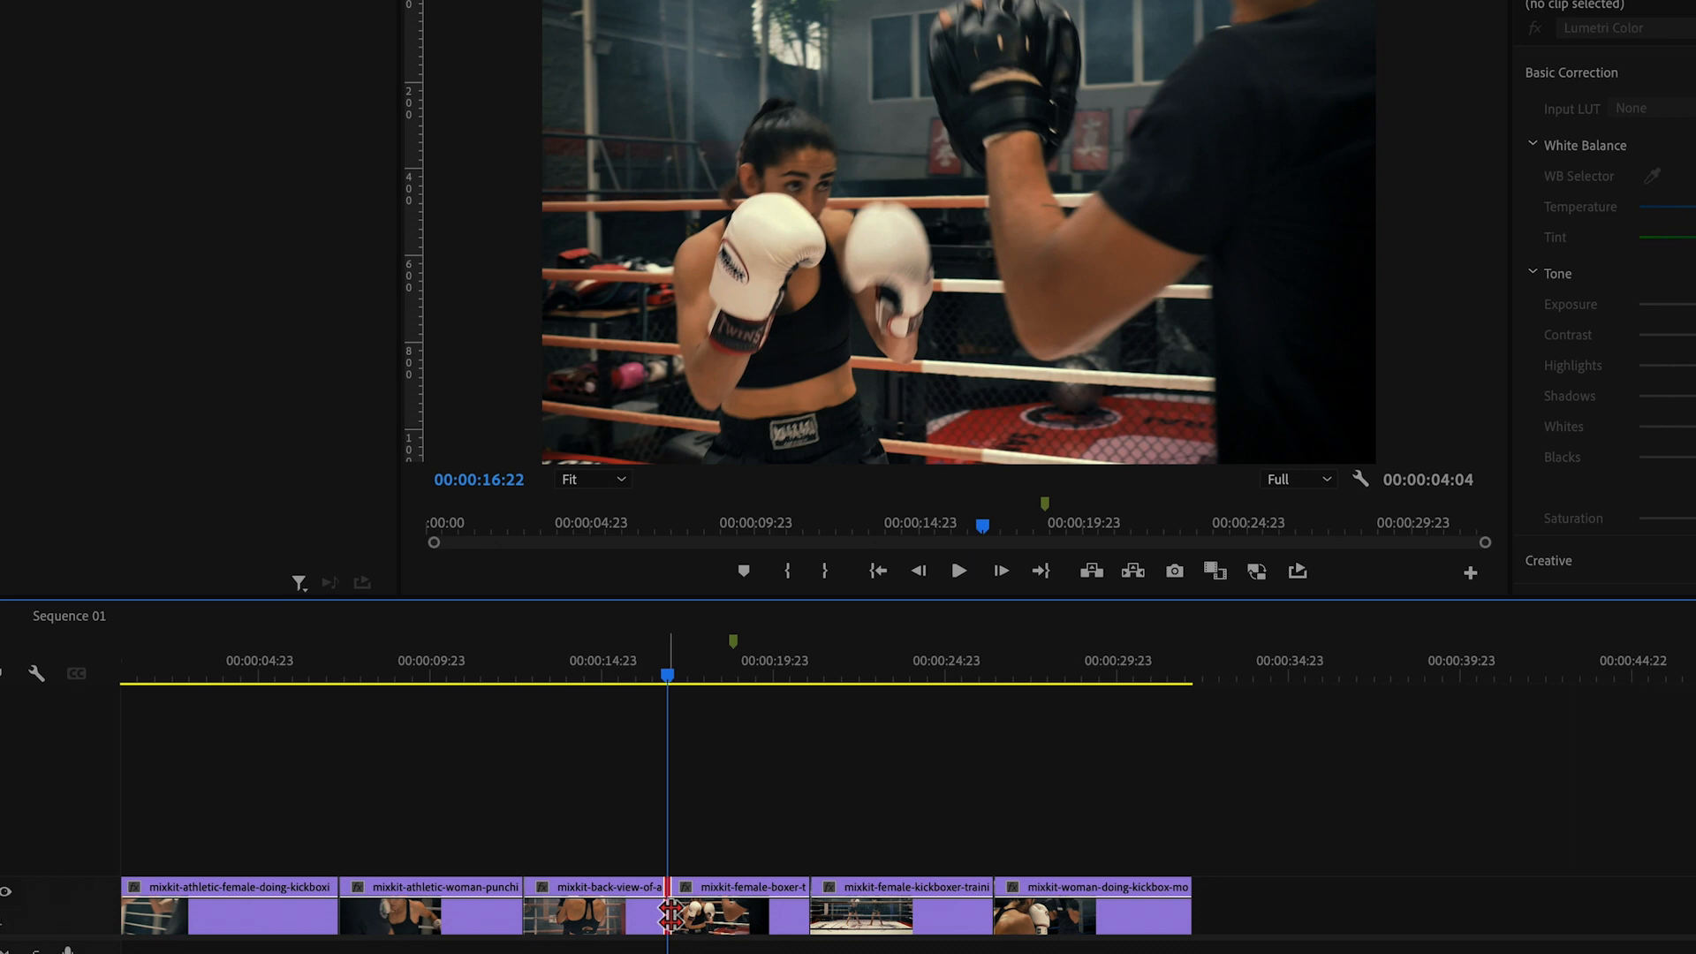
drag(668, 914, 699, 915)
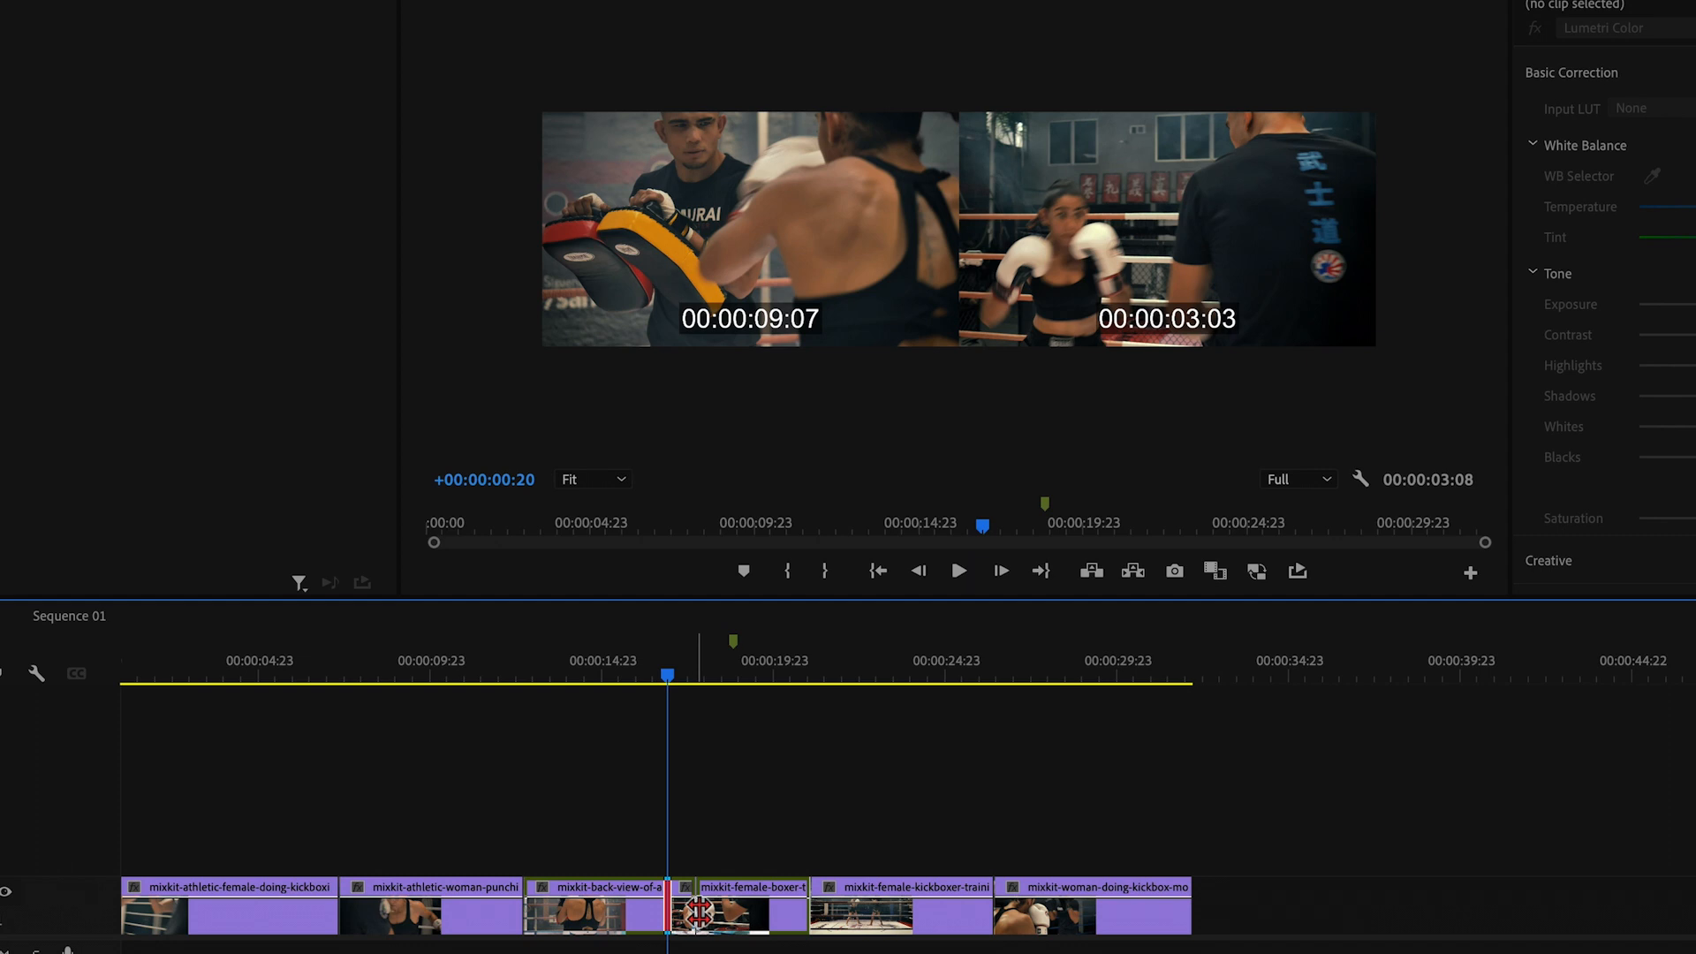
drag(699, 914, 624, 919)
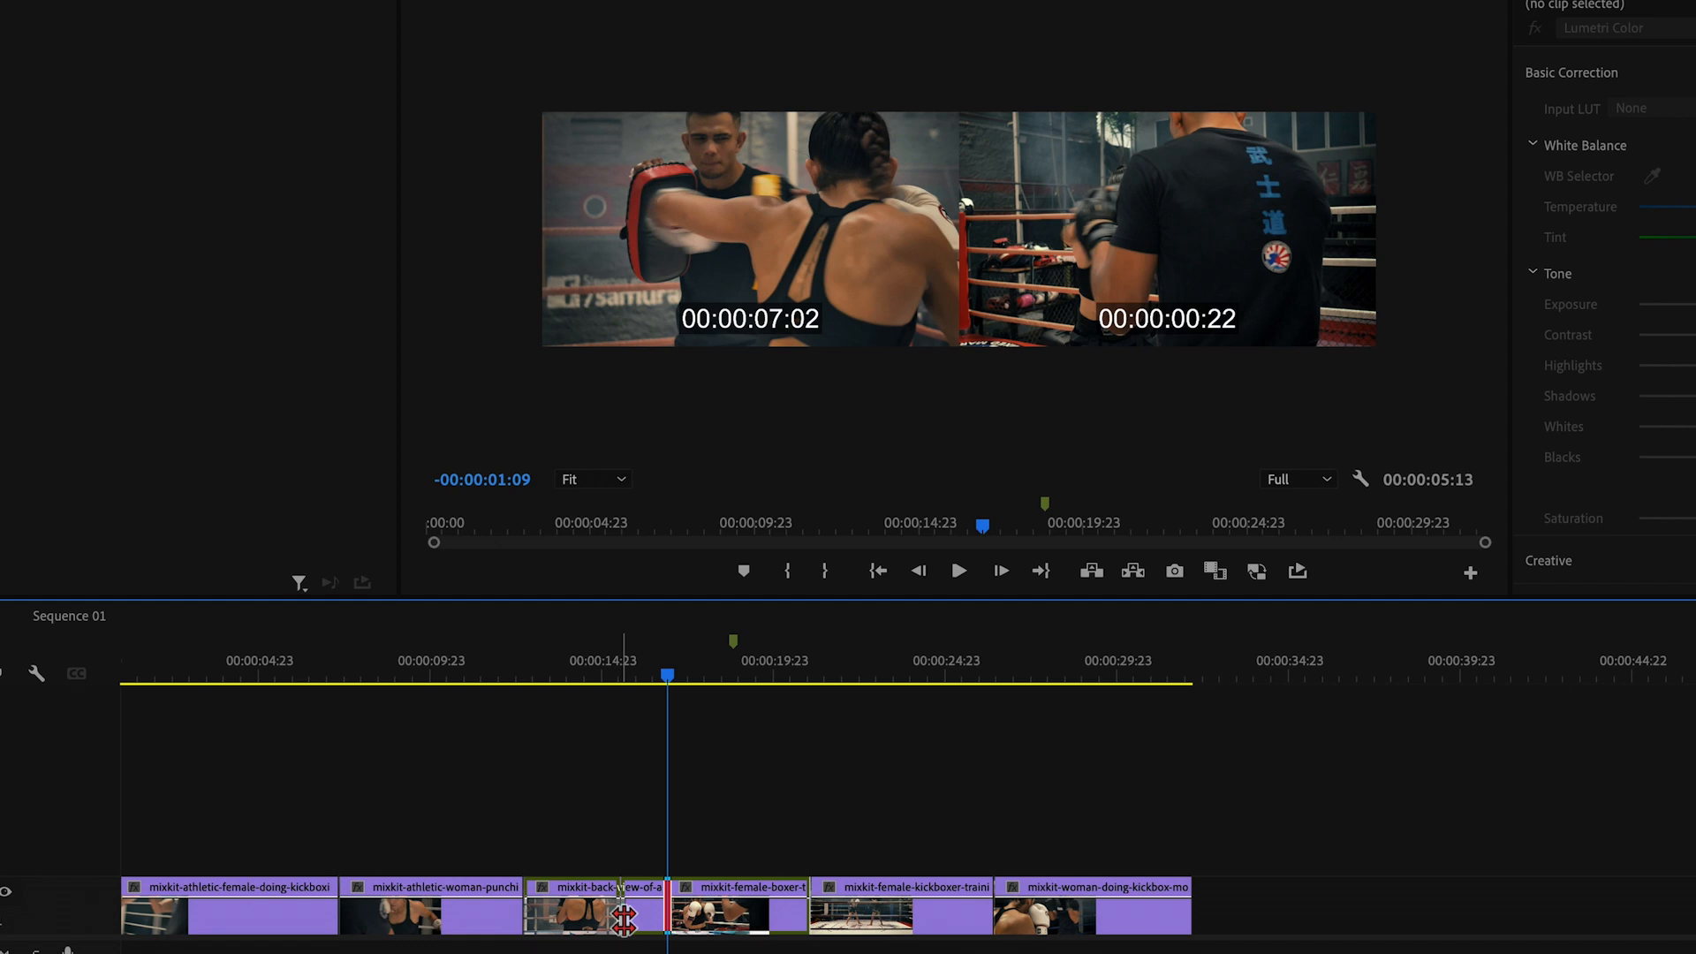
drag(624, 919, 617, 918)
- Play back and step frame by frame across the rolled cut, from 00:00:15:03 to 00:00:15:22, to examine the transition
key(space)
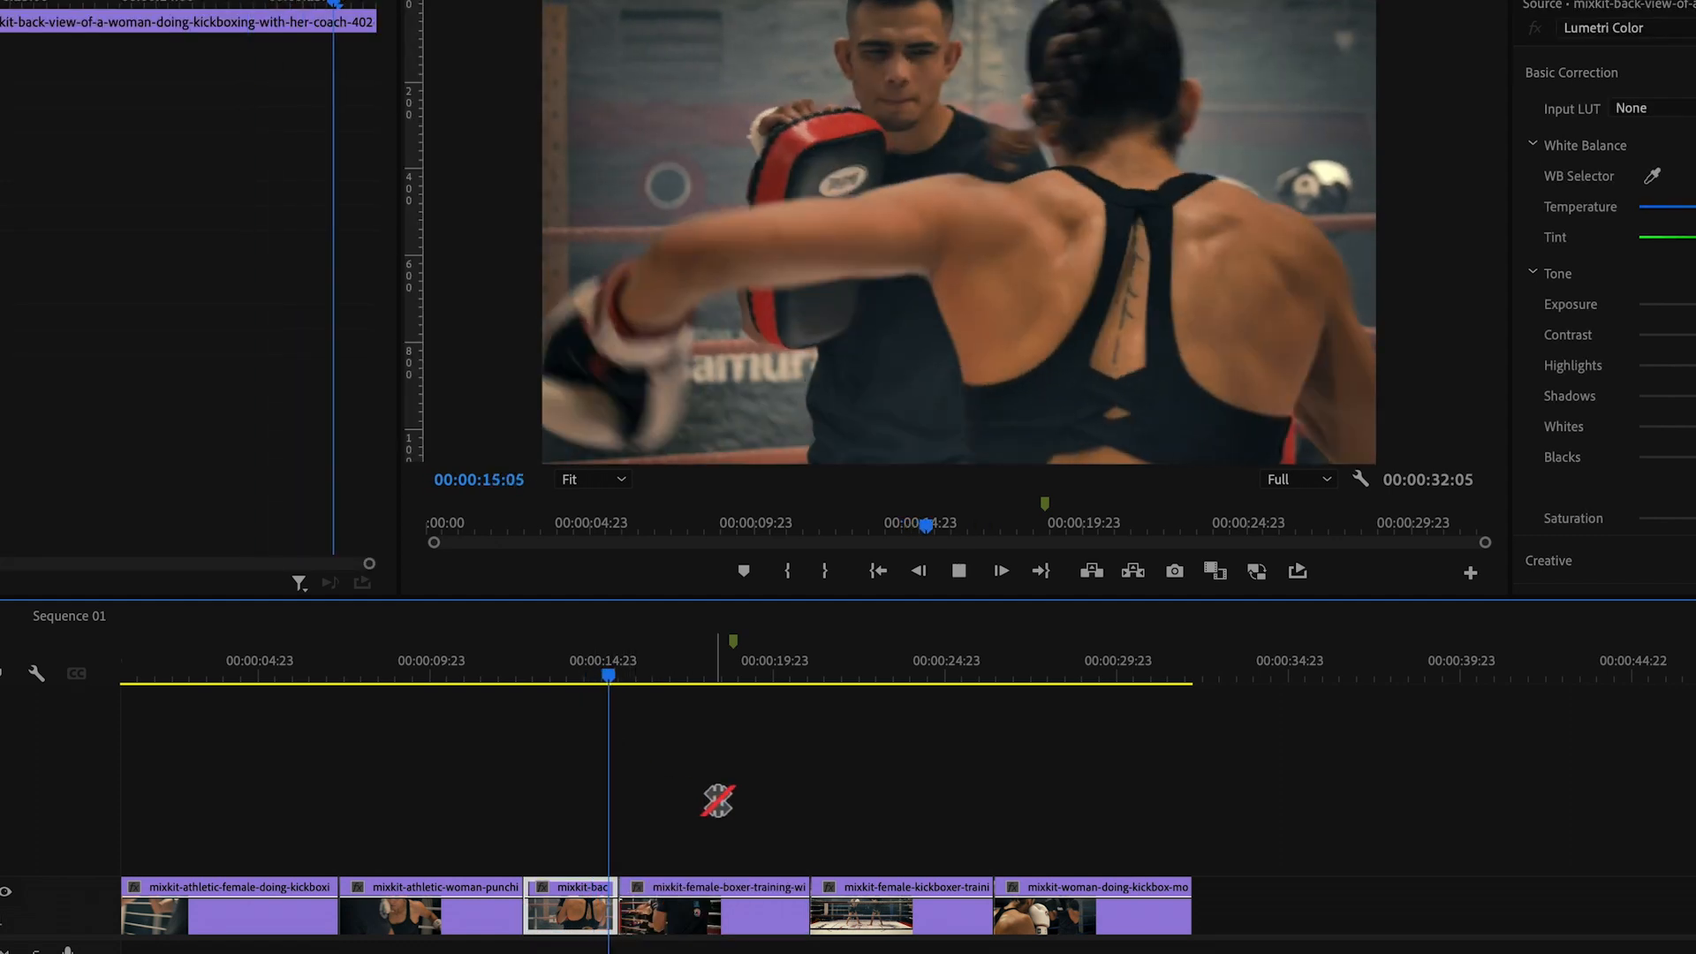
key(space)
drag(615, 685, 606, 671)
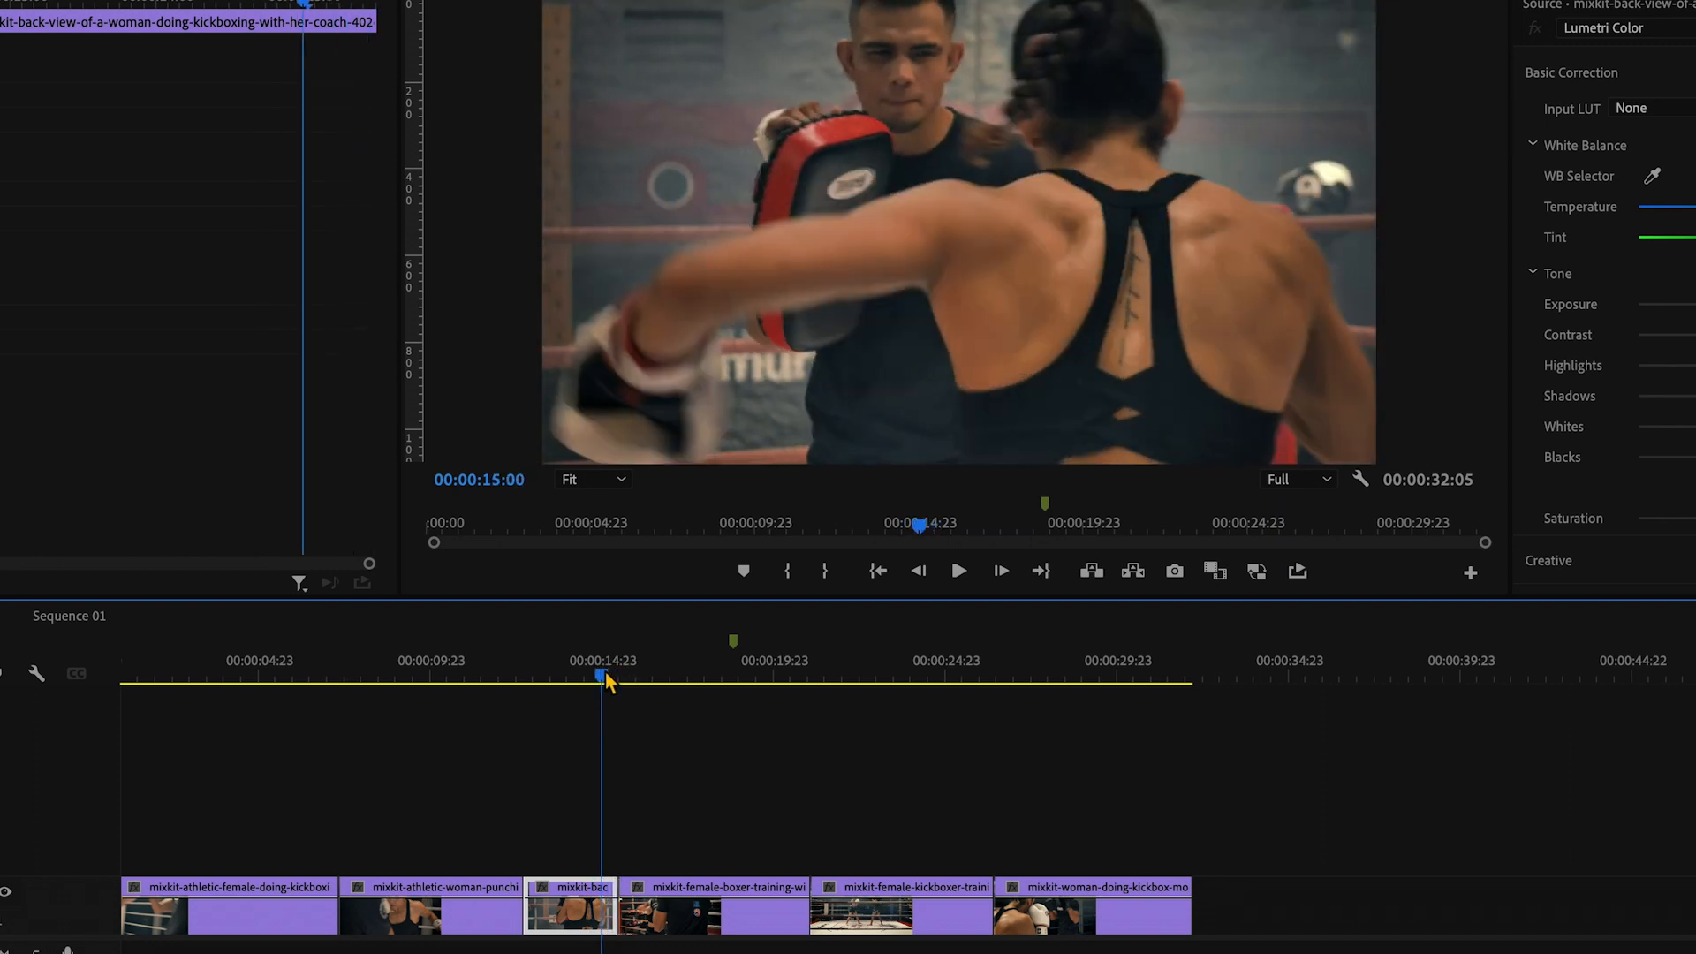
click(606, 674)
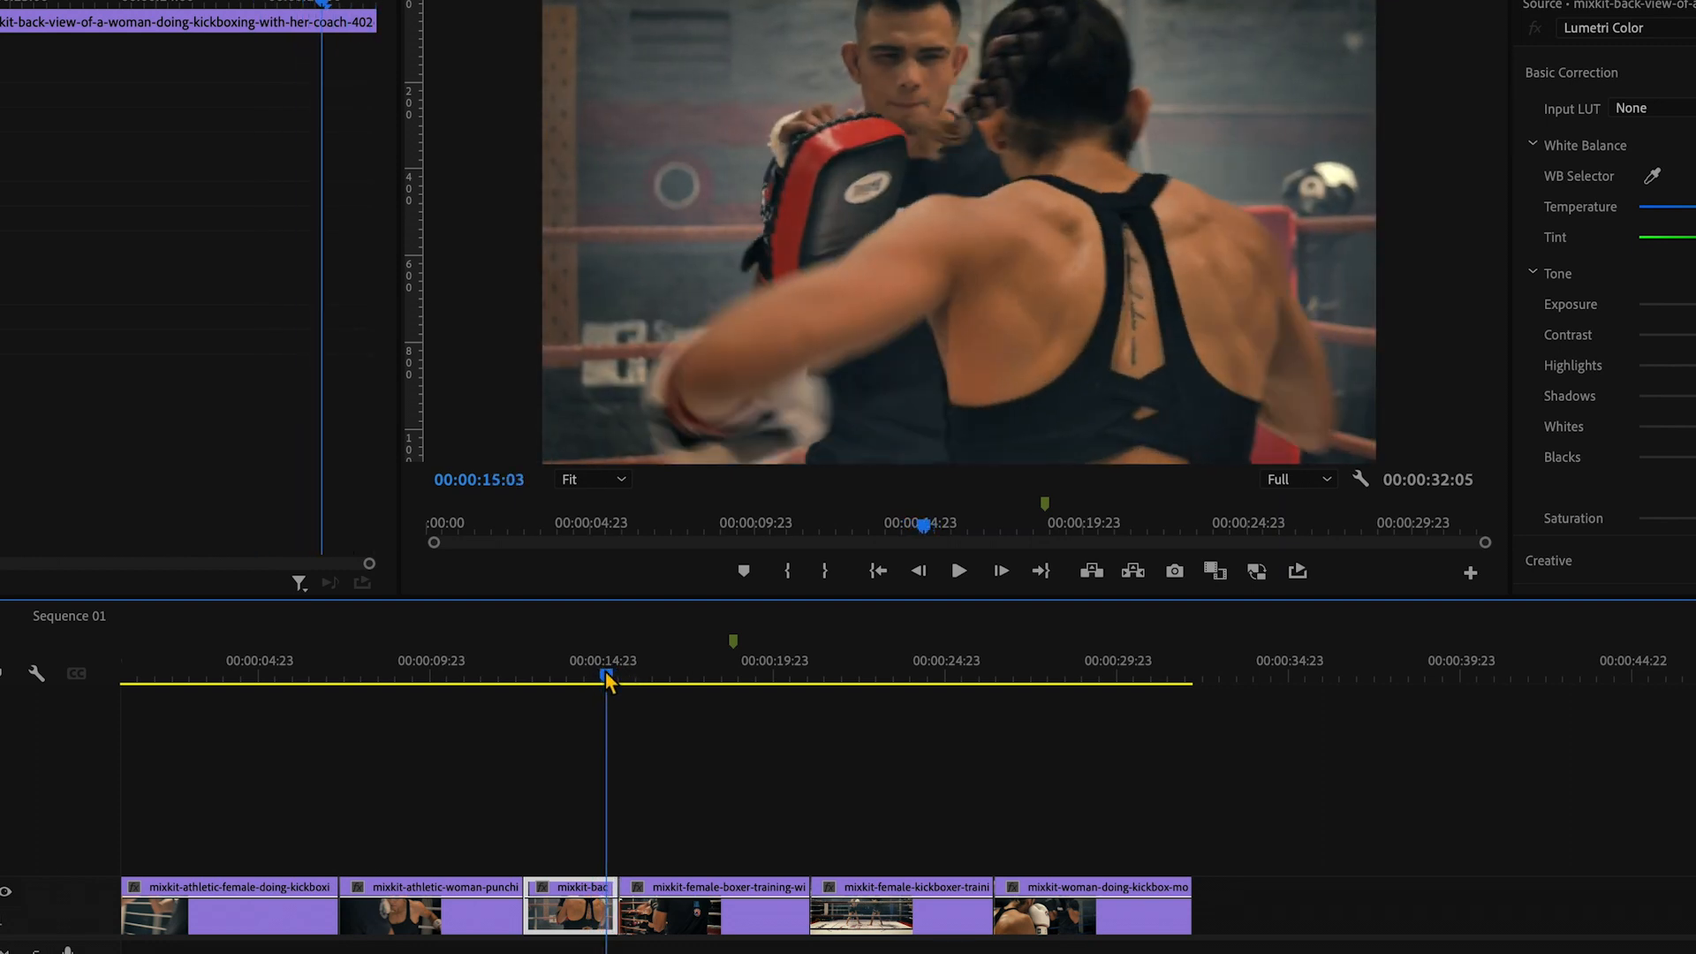
key(Right)
key(Right)
key(Right)
key(Right)
key(Right)
key(Right)
key(Right)
key(Right)
key(Right)
key(Right)
key(Right)
key(Right)
key(Right)
key(Right)
key(Right)
key(Right)
key(Right)
key(Right)
key(Right)
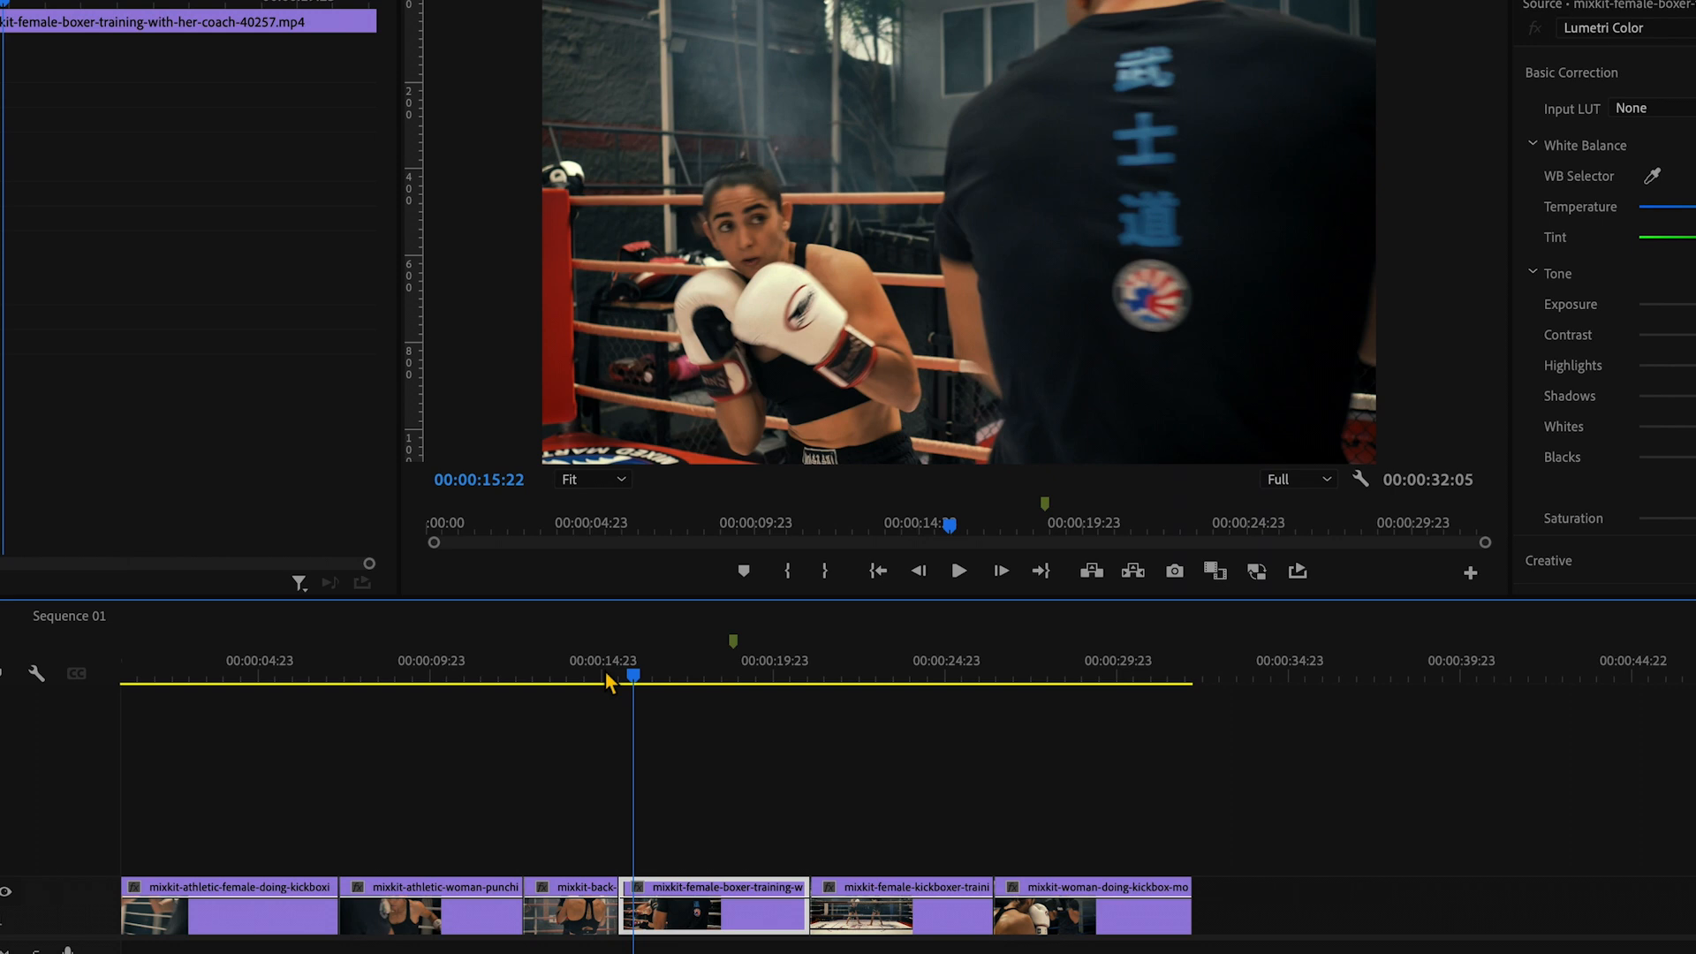
- Return the playhead to 00:00:15:10 and roll the cut after the back-view clip later, to about 00:00:17:00
key(Left)
key(Left)
key(Left)
key(Left)
key(Left)
key(Left)
key(Left)
key(Left)
key(Left)
key(Left)
key(Left)
key(Left)
key(Left)
key(Left)
key(Left)
key(Left)
key(Left)
key(Left)
key(space)
key(space)
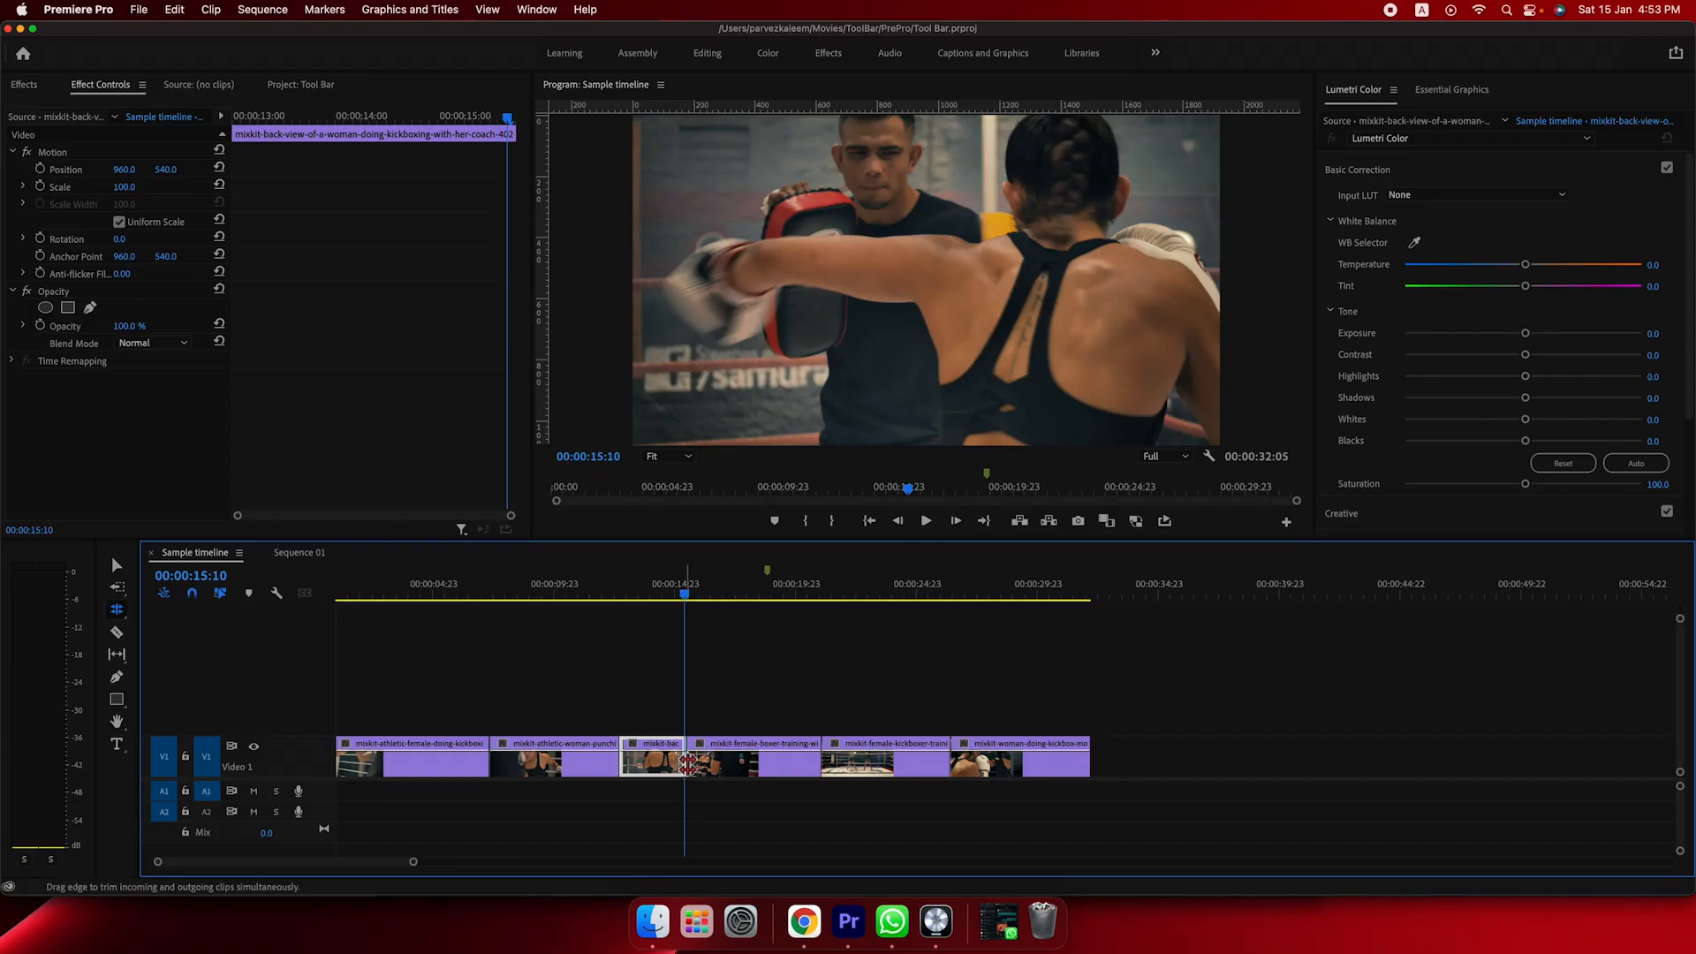
drag(688, 762, 725, 763)
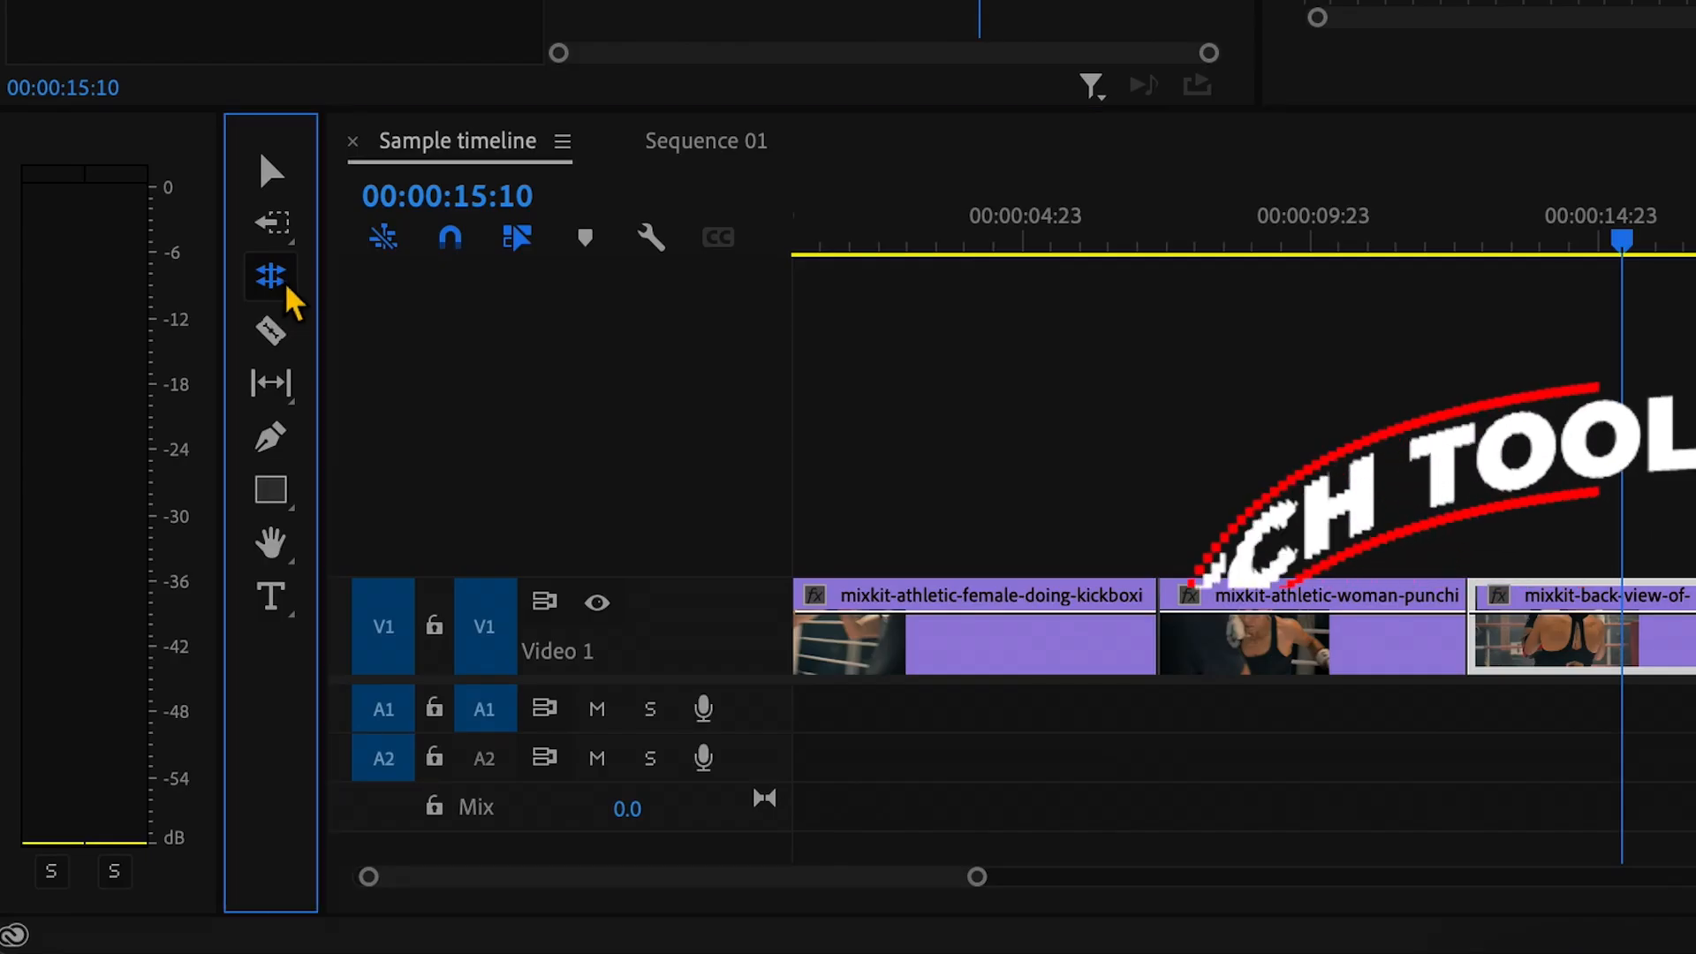
- Choose the Rate Stretch tool, switch back to Selection, and set the back-view clip's speed to 50% in Clip Speed / Duration
click(119, 611)
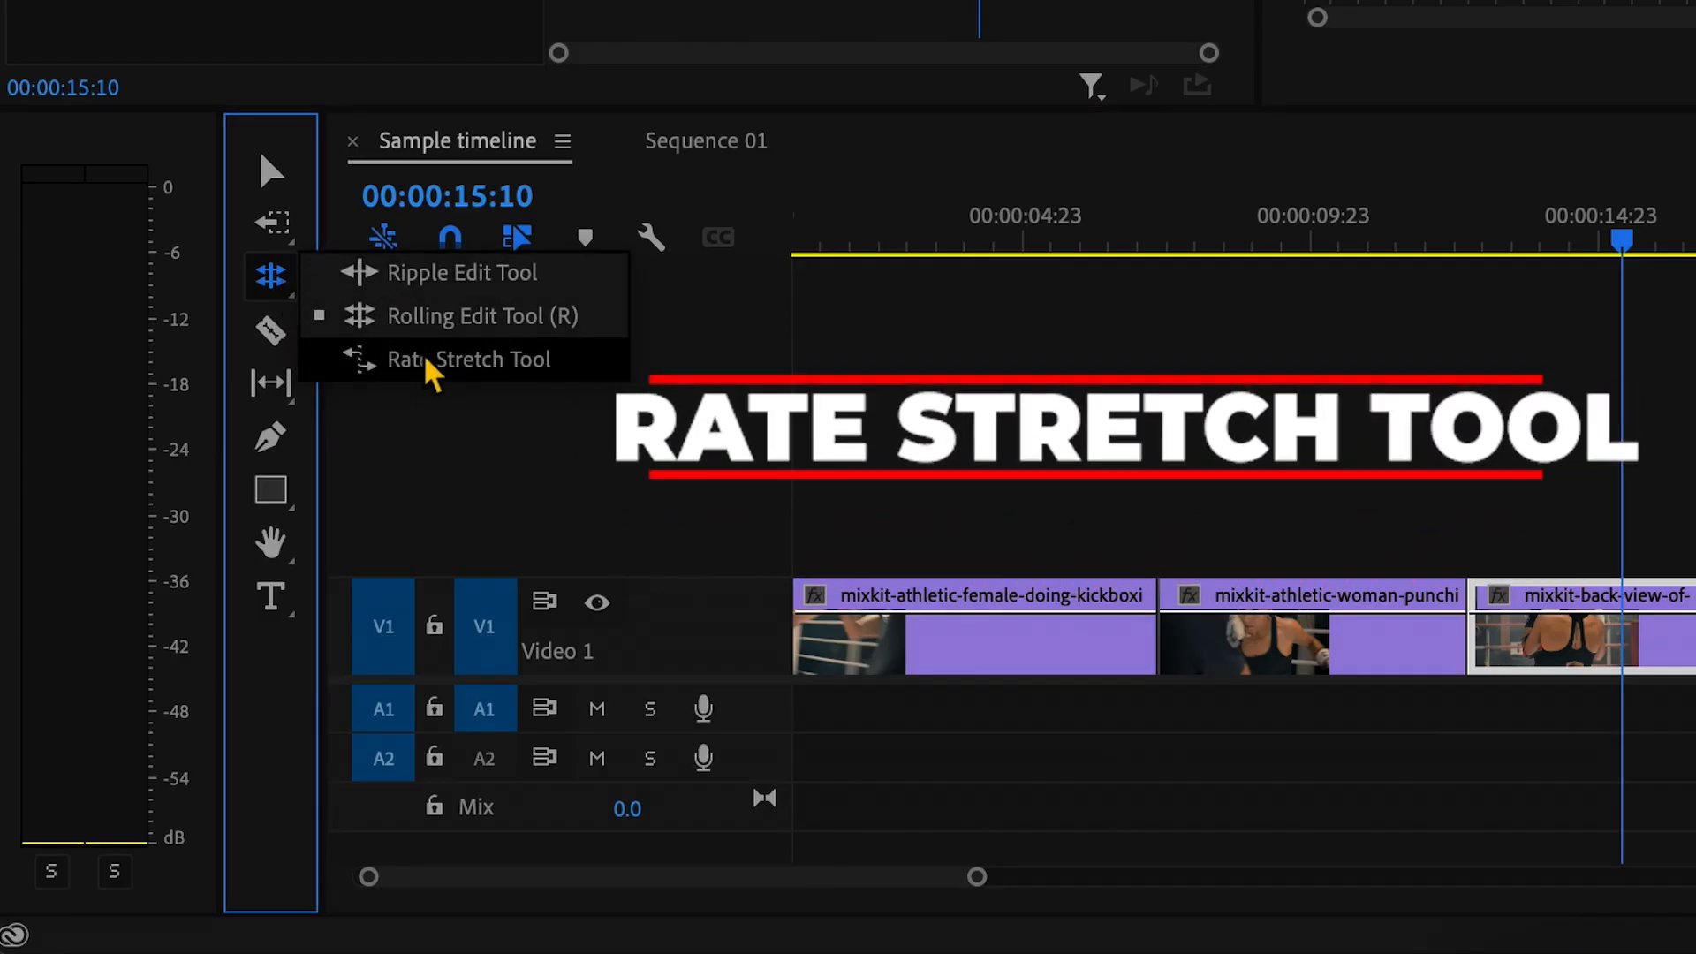
click(544, 367)
key(v)
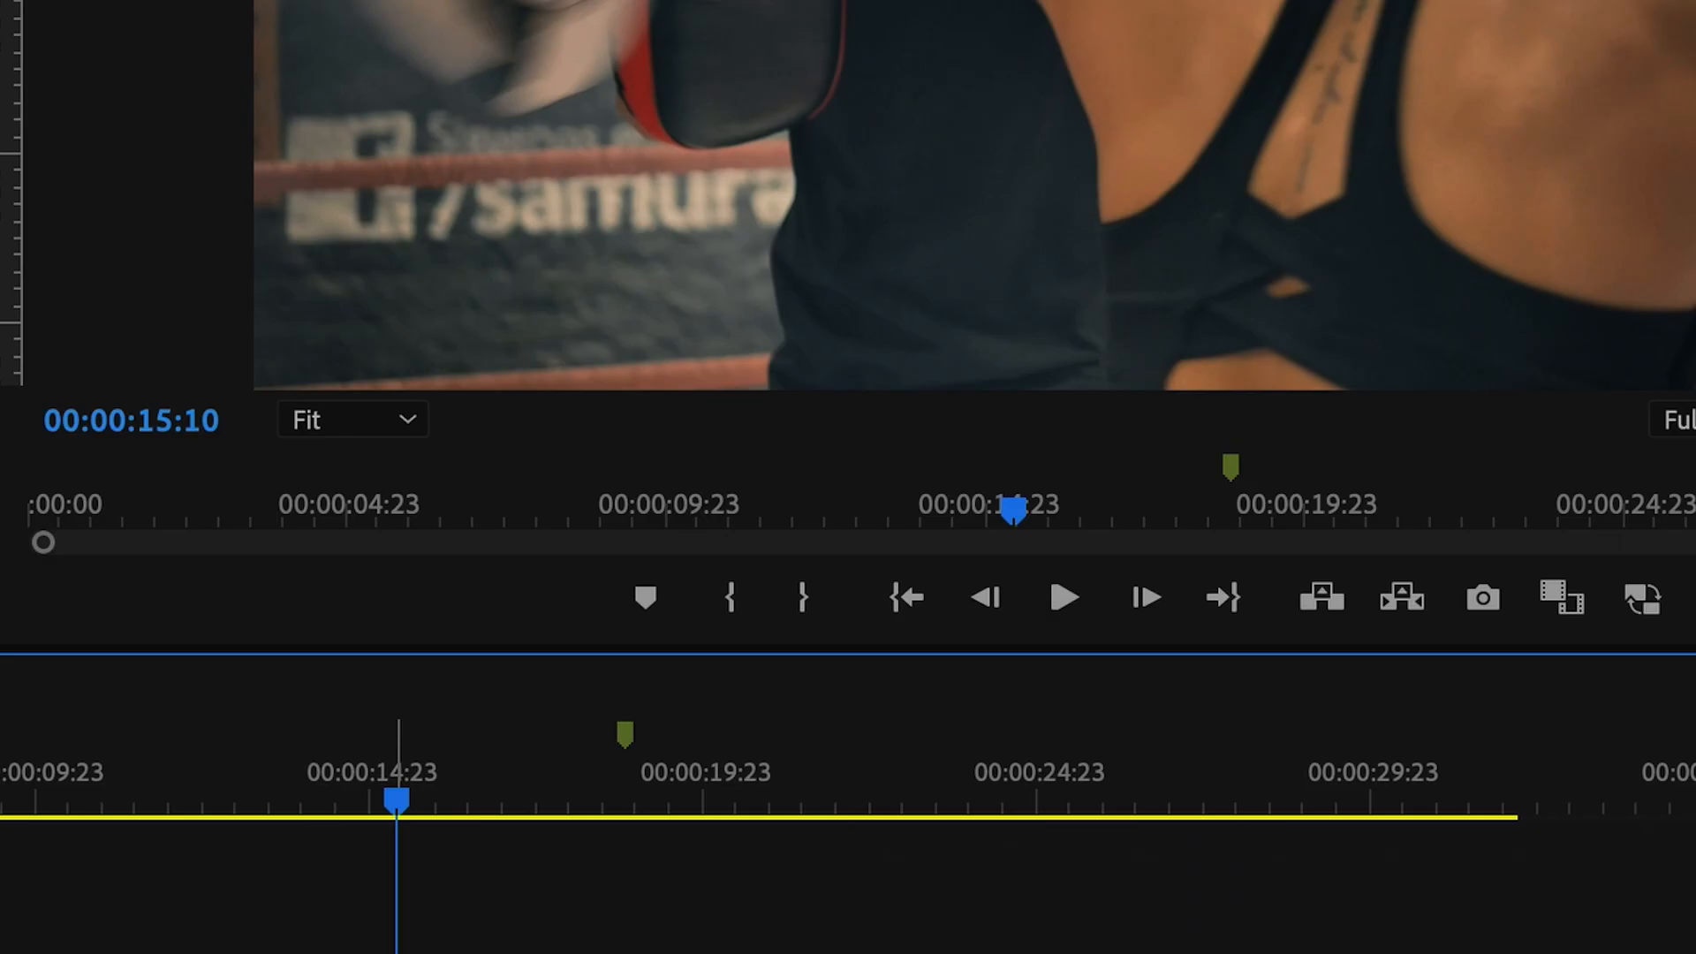
key(ctrl+r)
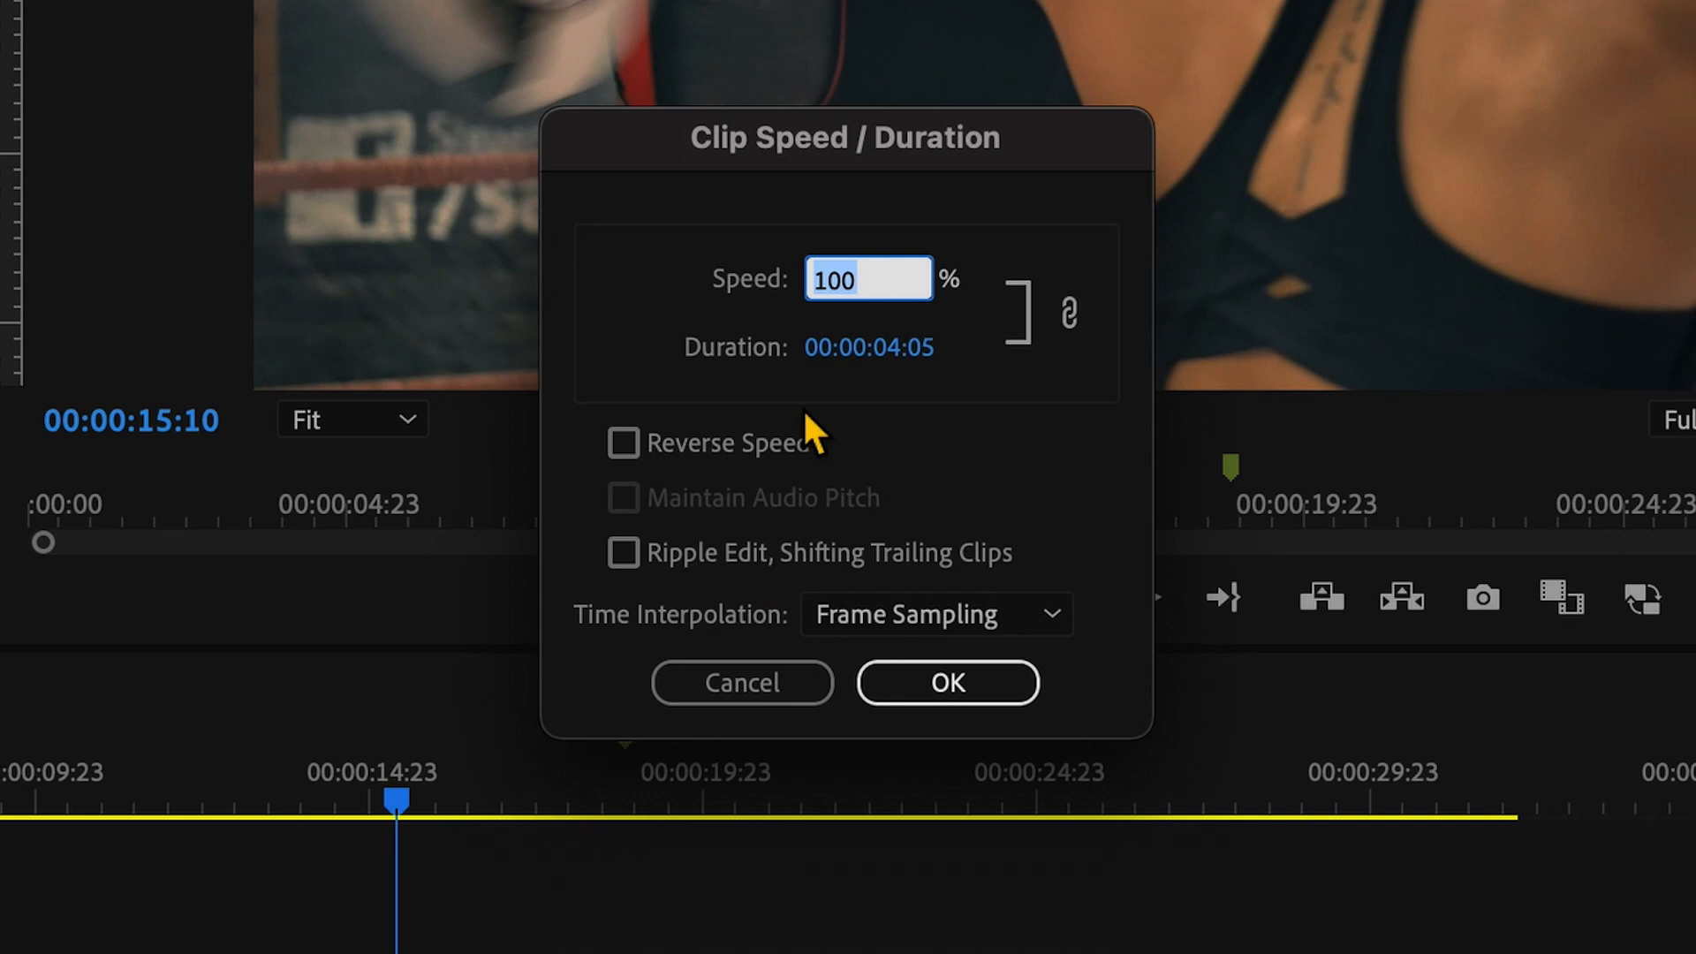
text(50)
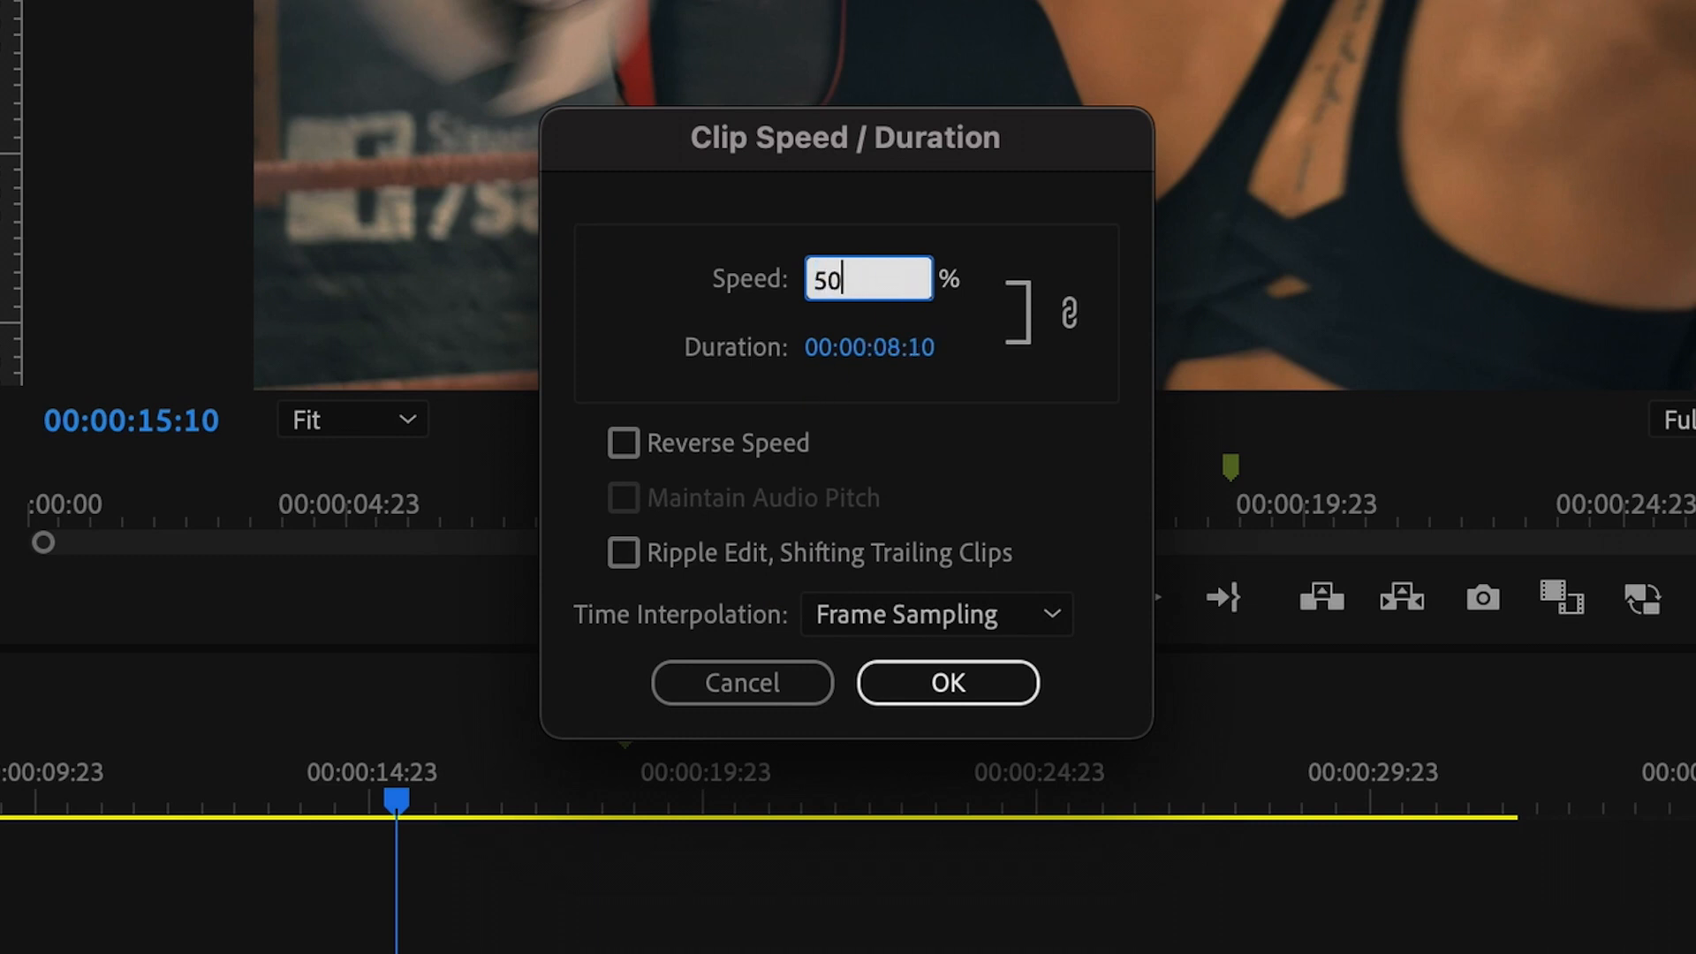
key(Return)
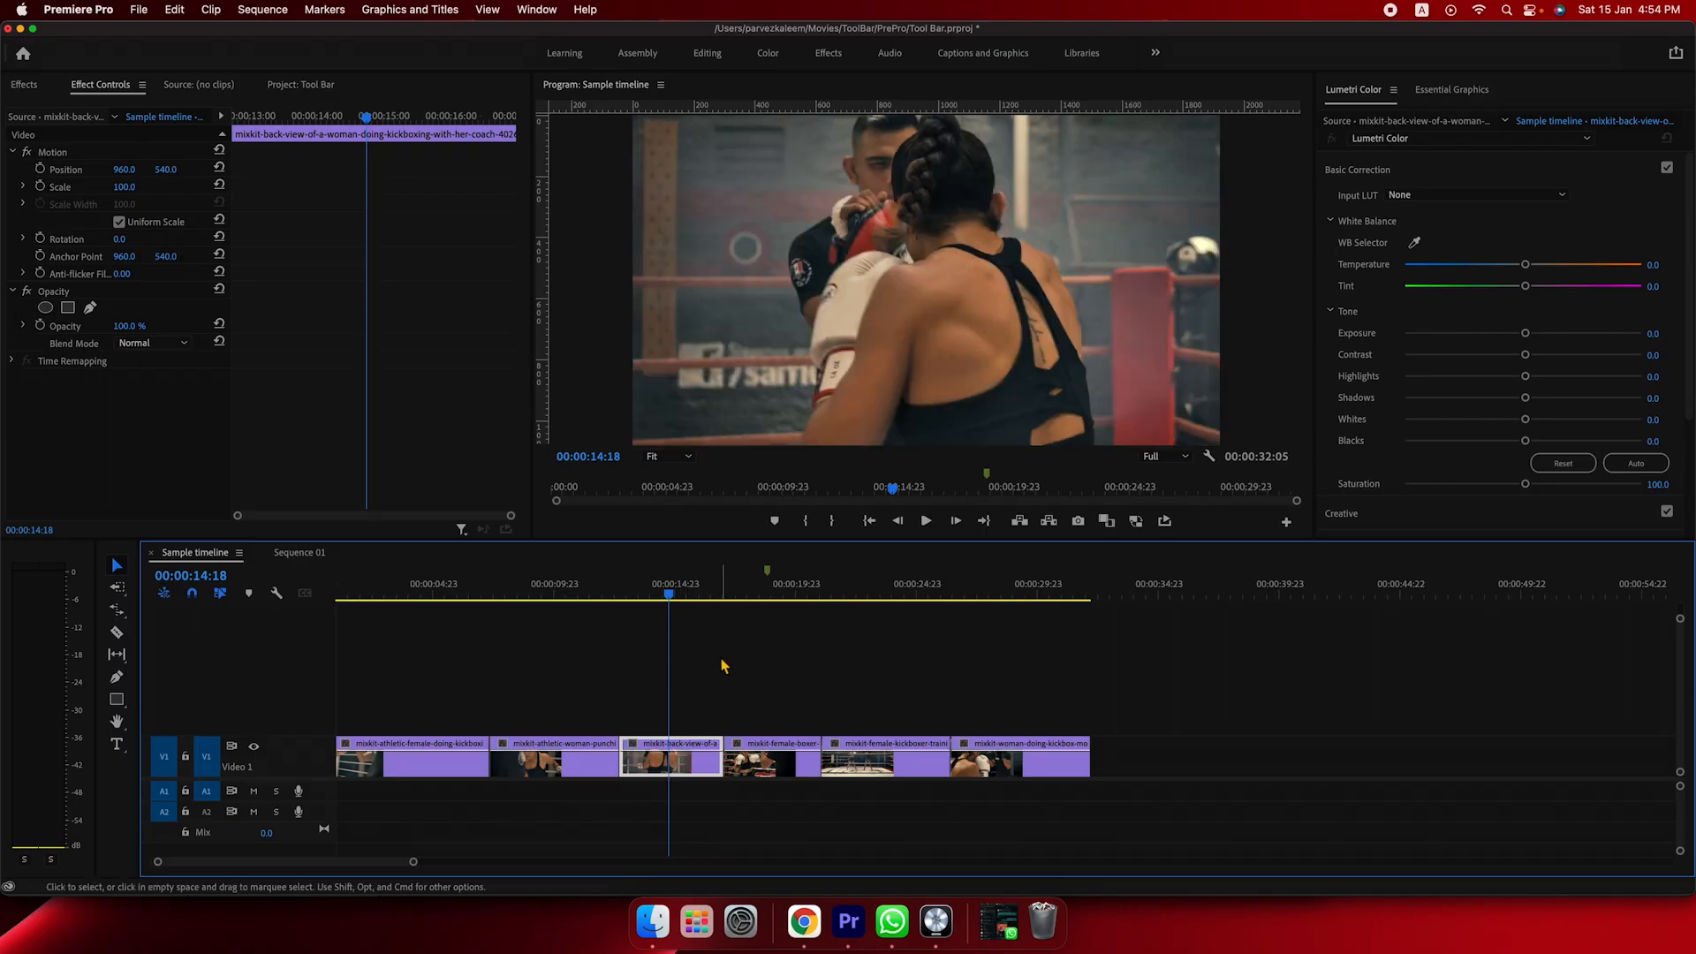
- Place the playhead at 00:00:14:20, activate the Rate Stretch tool and target the end of the last kickbox-movements clip
drag(670, 593, 671, 595)
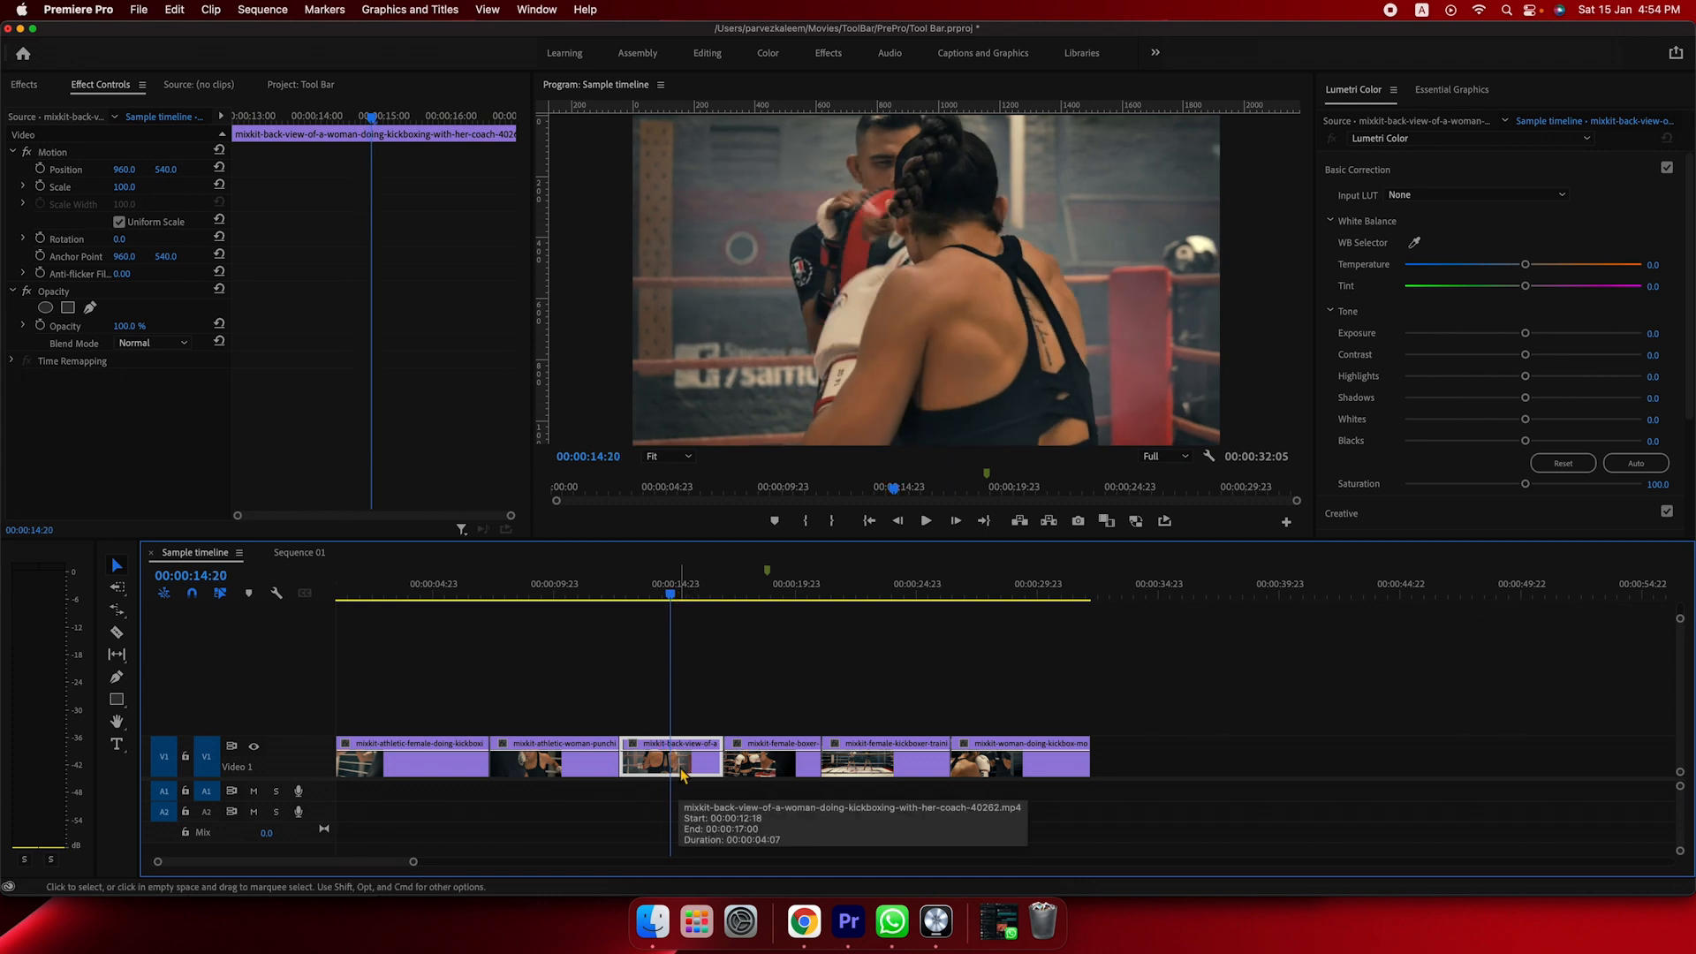
click(115, 612)
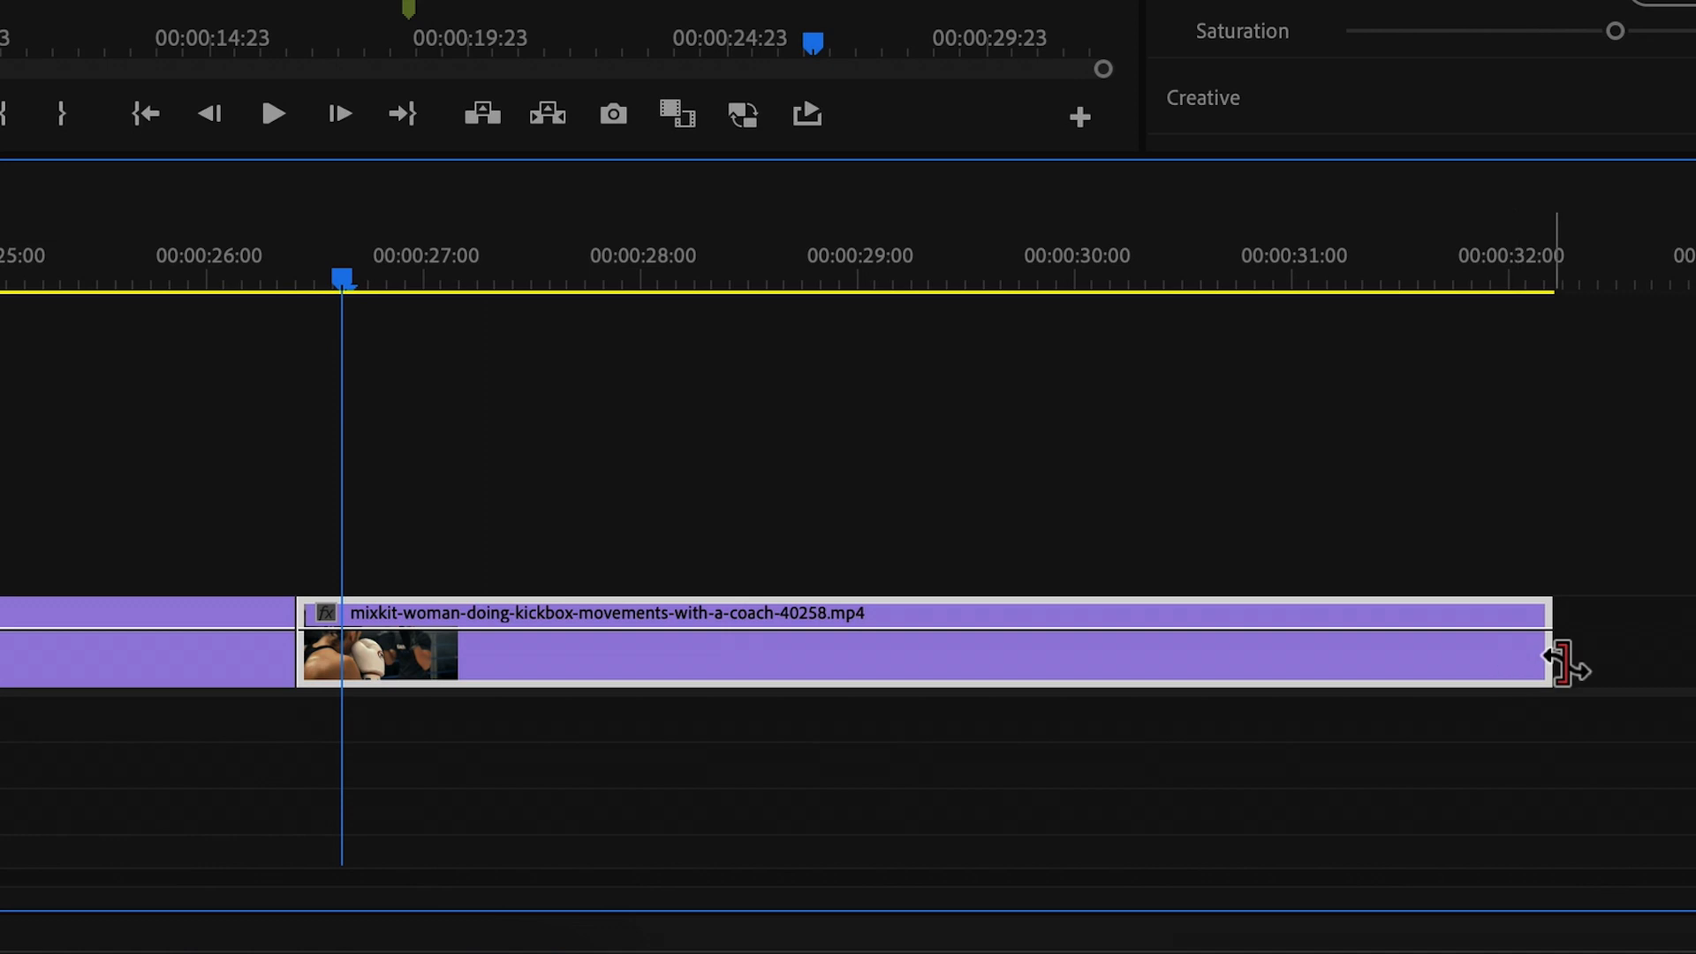
click(1563, 654)
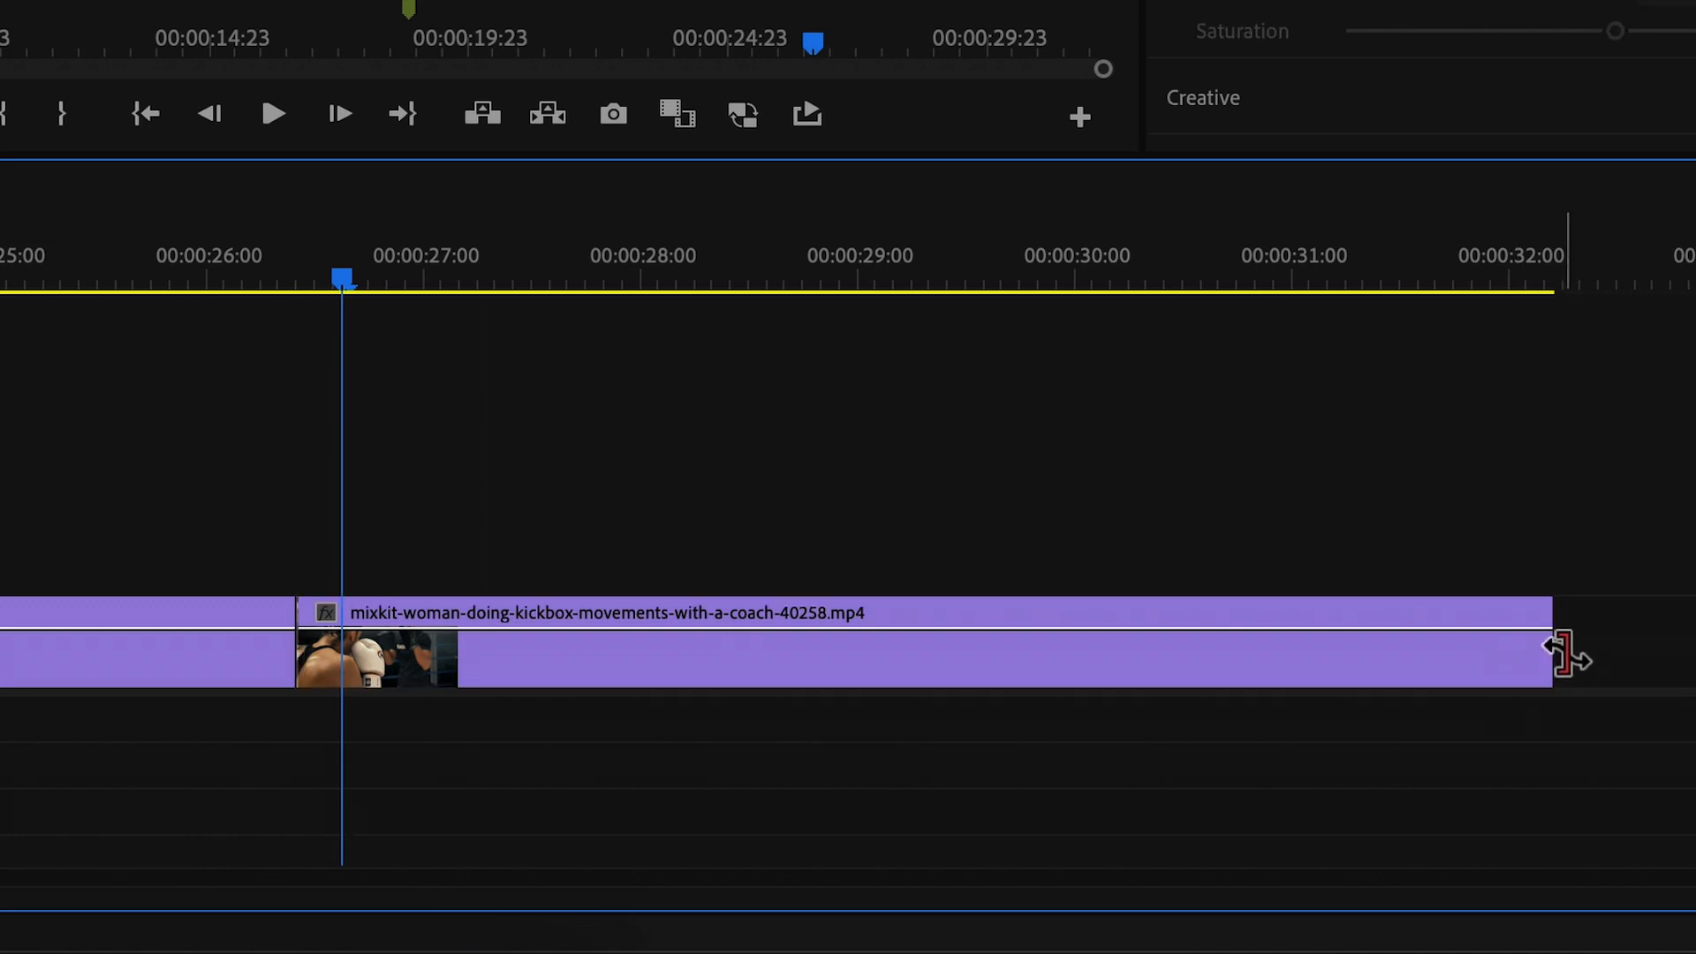
- Rate-stretch the last clip's end earlier to speed it up to about 180%, and play the result
drag(1542, 658, 1046, 655)
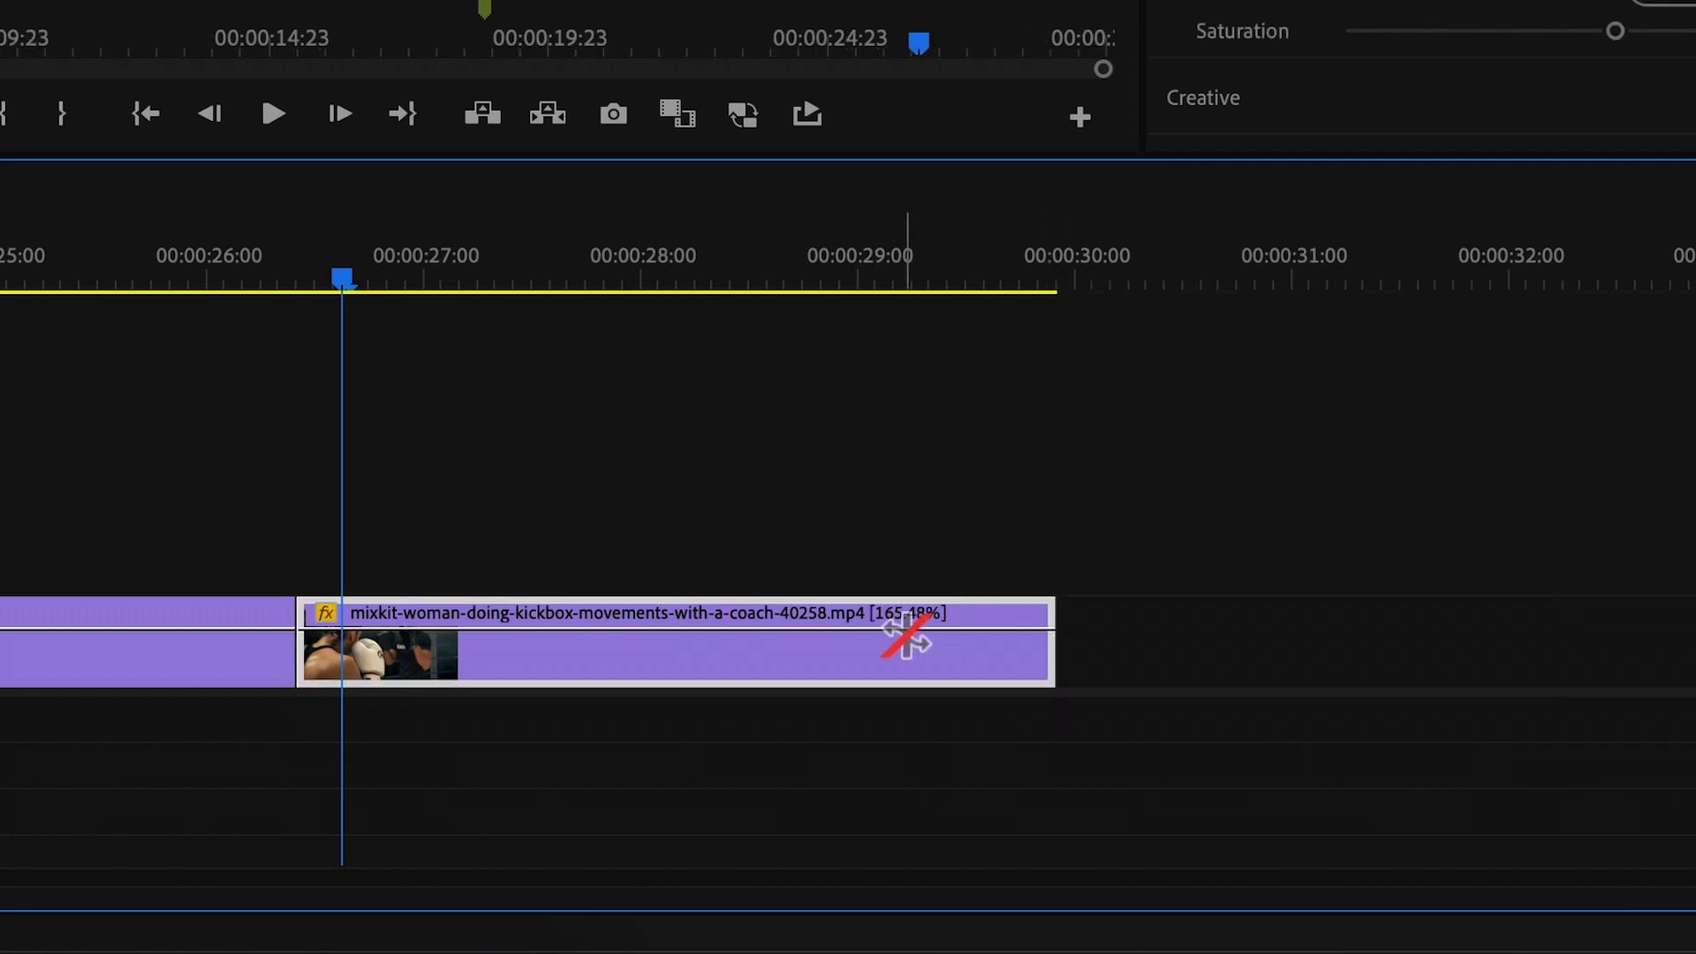
drag(1056, 676, 982, 665)
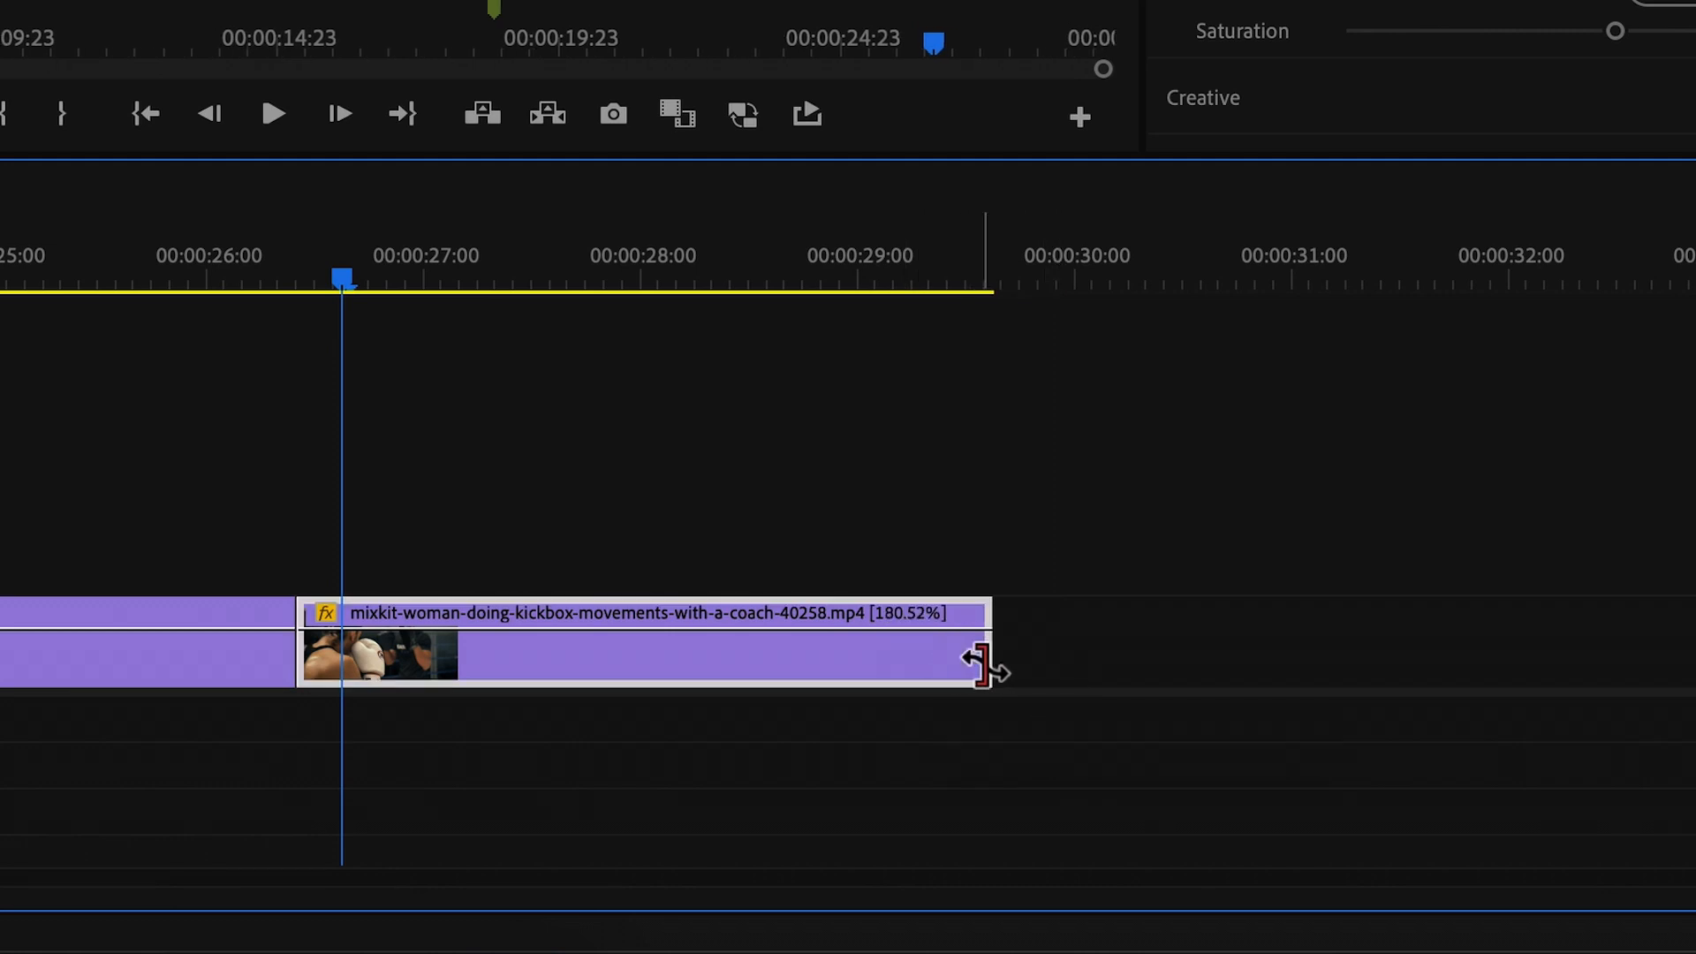
click(358, 263)
key(space)
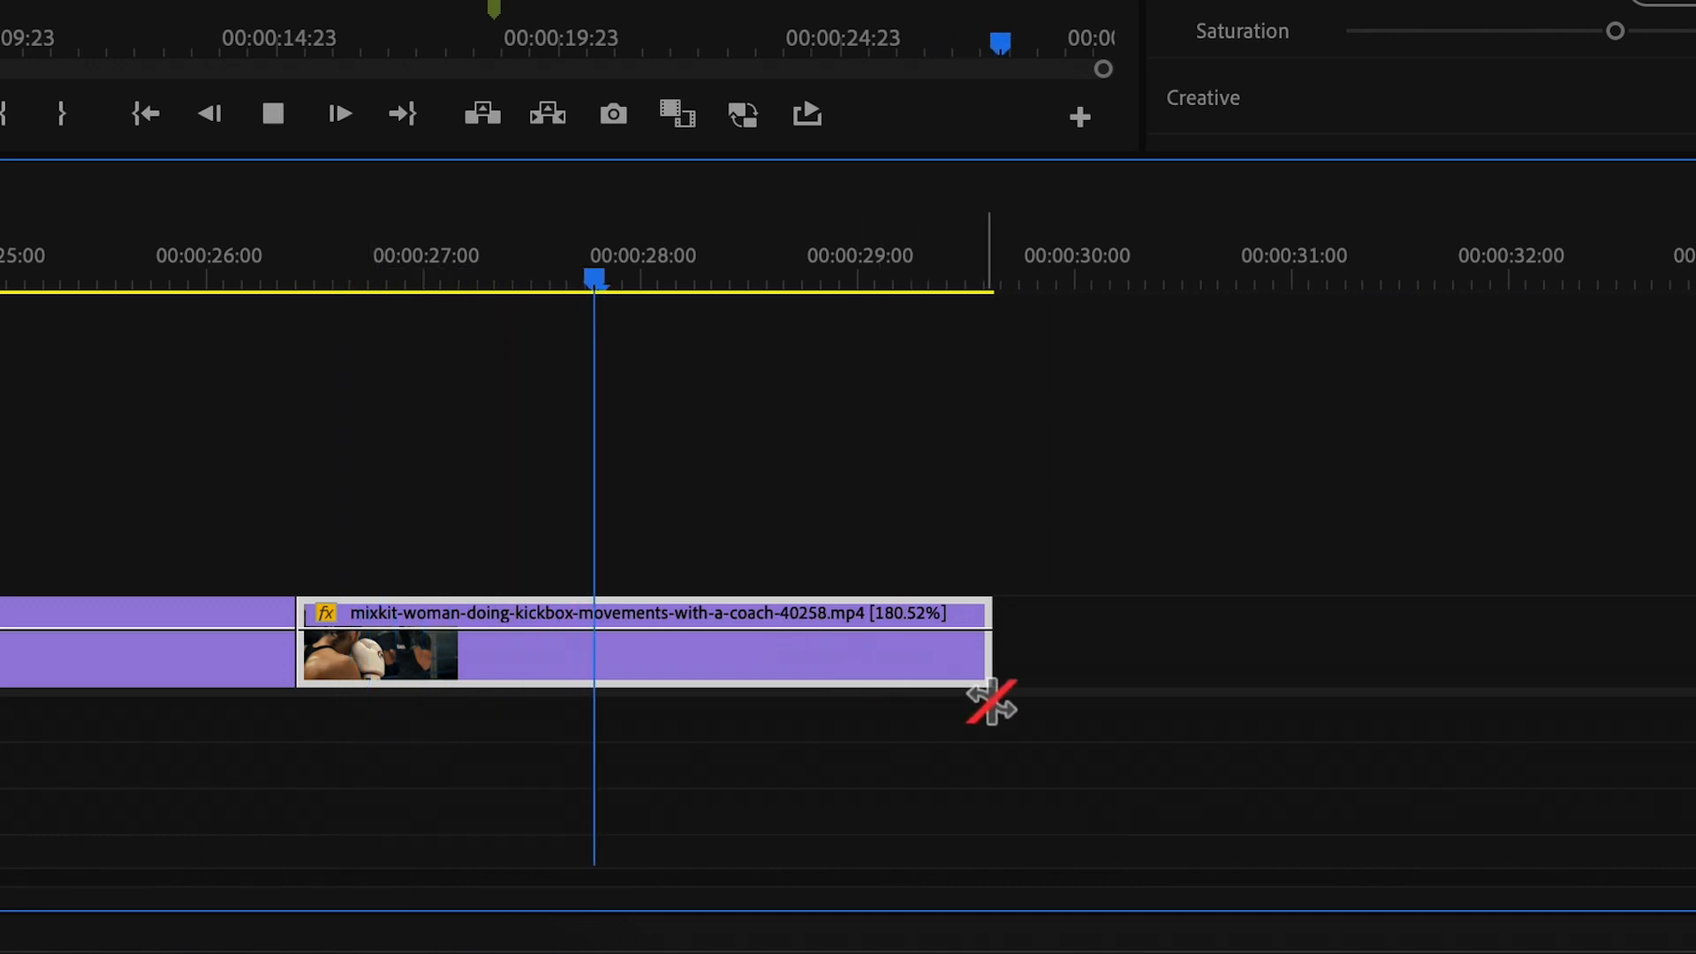
key(space)
- Undo the rate stretches that shortened the last kickbox-movements clip
key(ctrl+z)
key(ctrl+z)
key(ctrl+z)
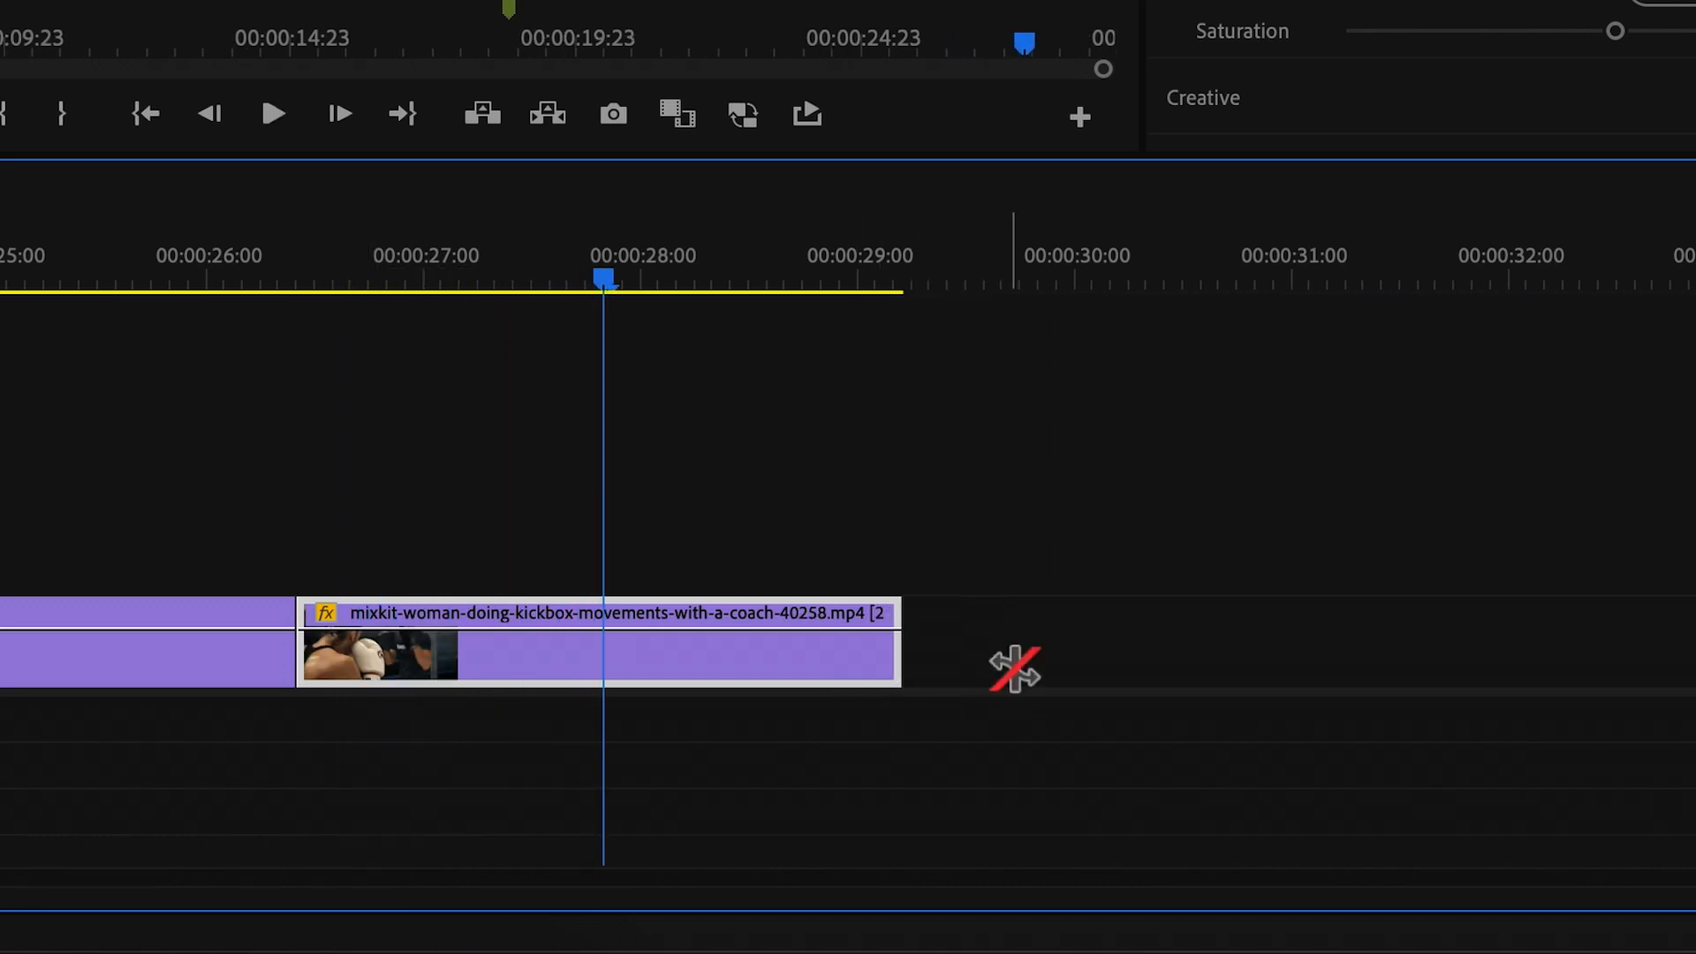
key(ctrl+z)
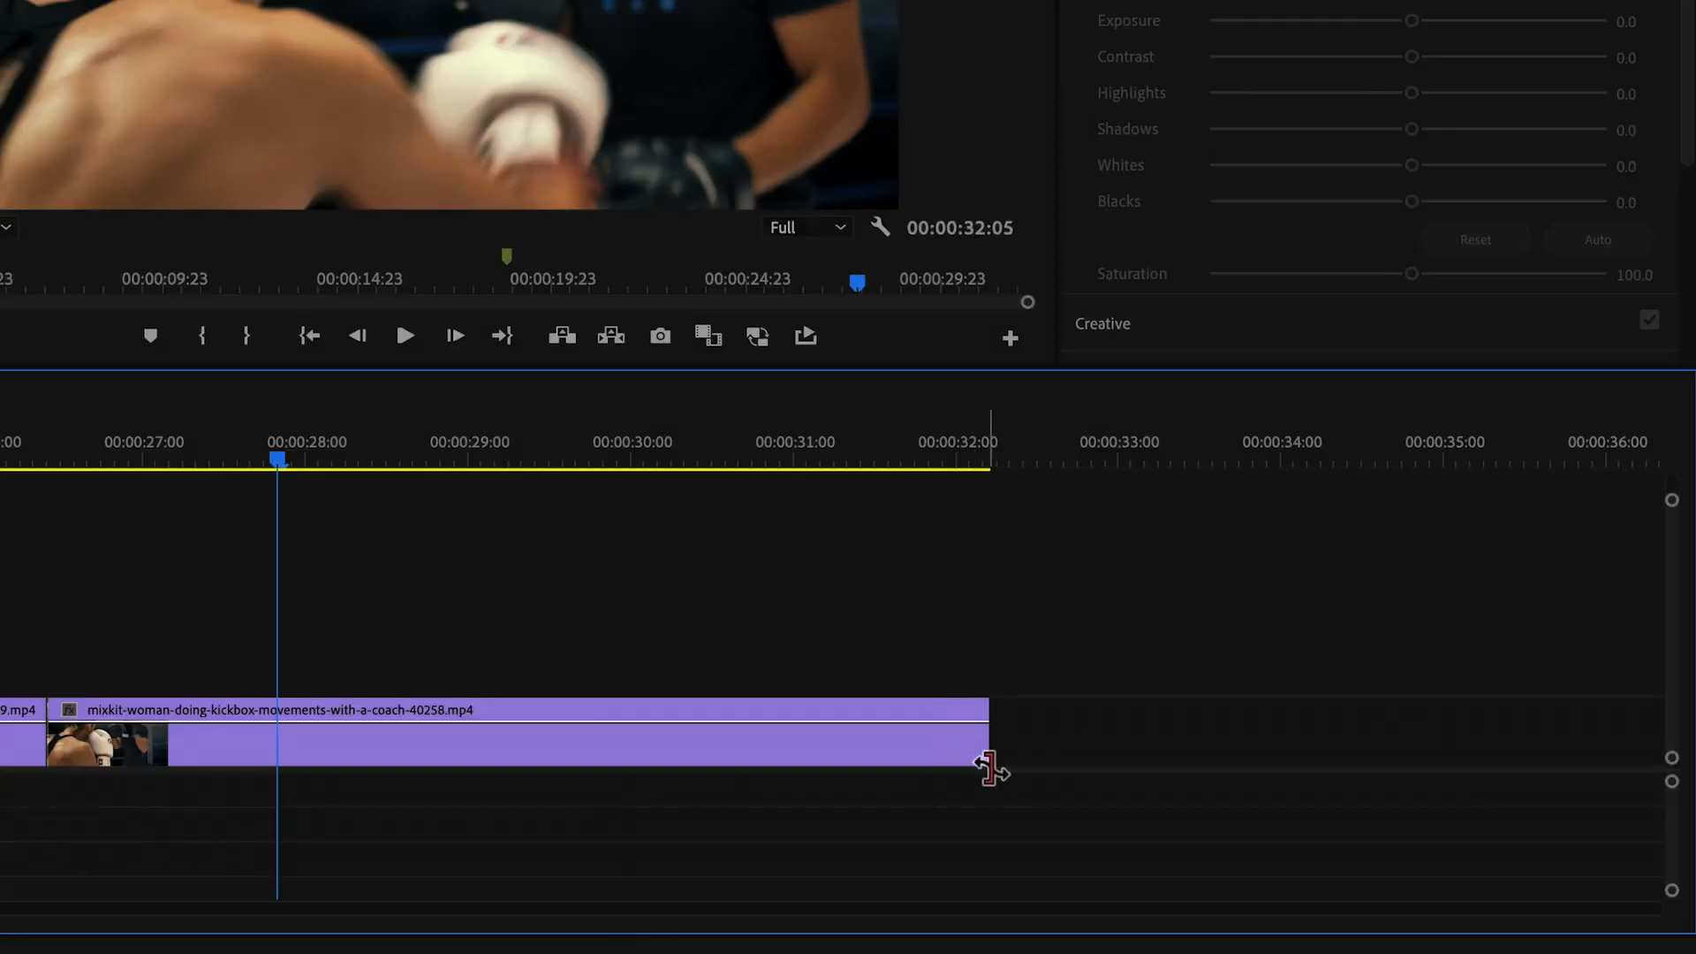
- Rate-stretch the last clip's end out to about 00:00:35:16 to slow it down, and play the result
click(990, 759)
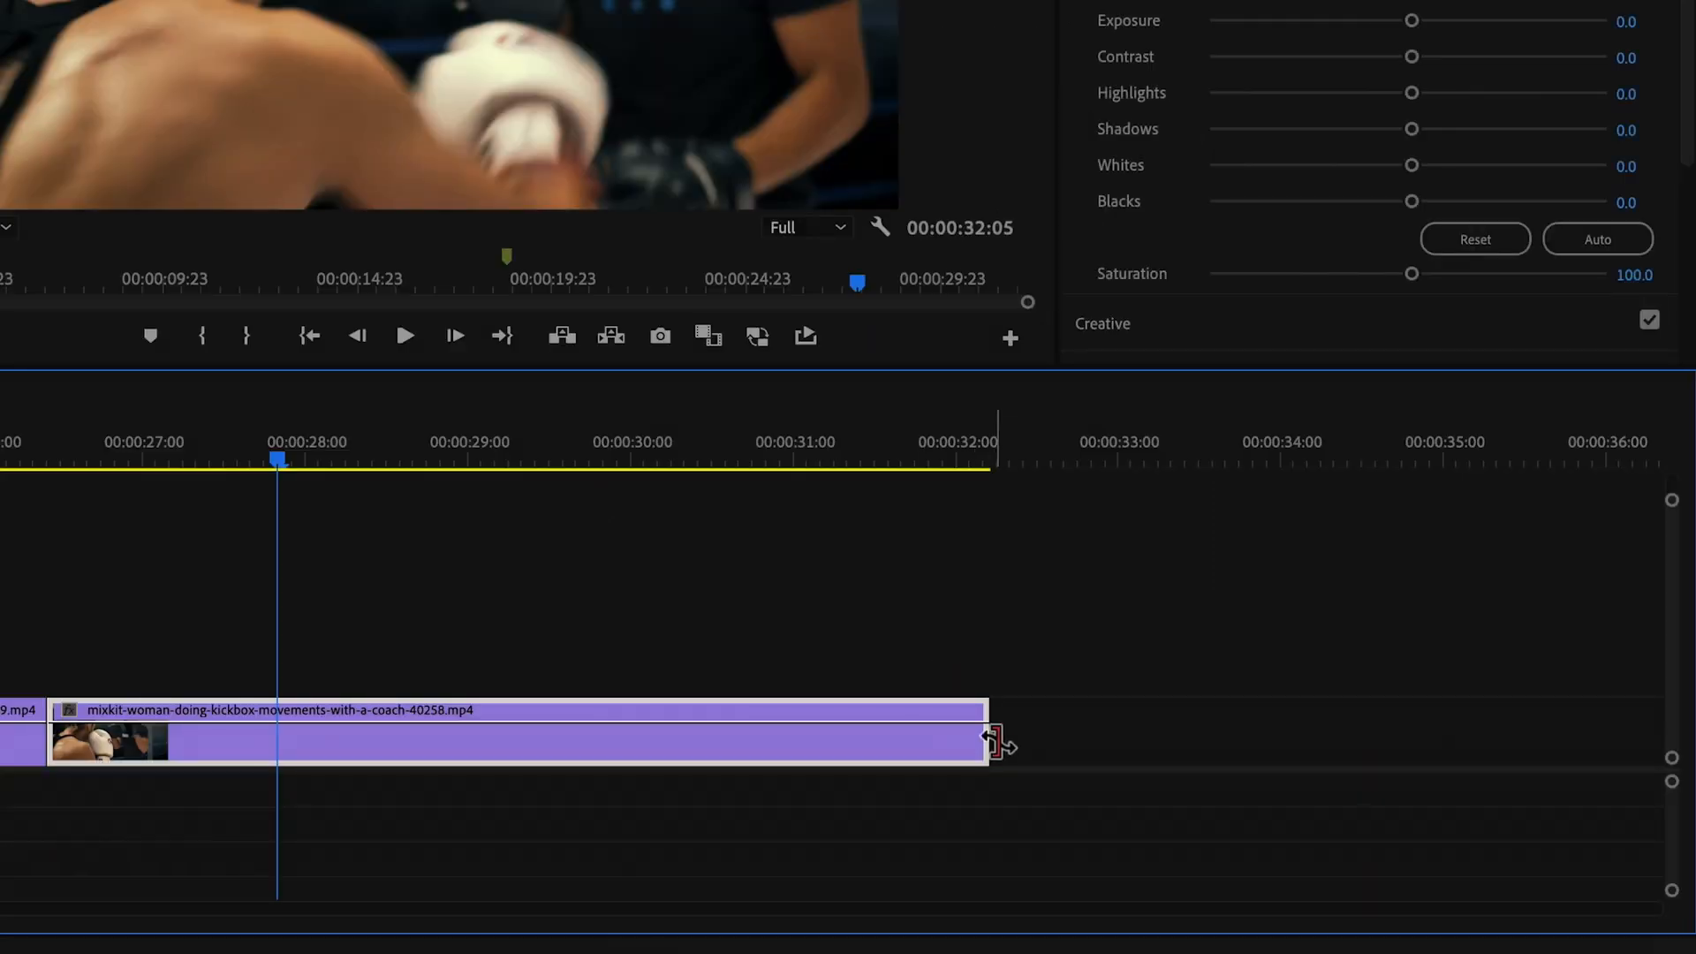
drag(990, 747, 1214, 749)
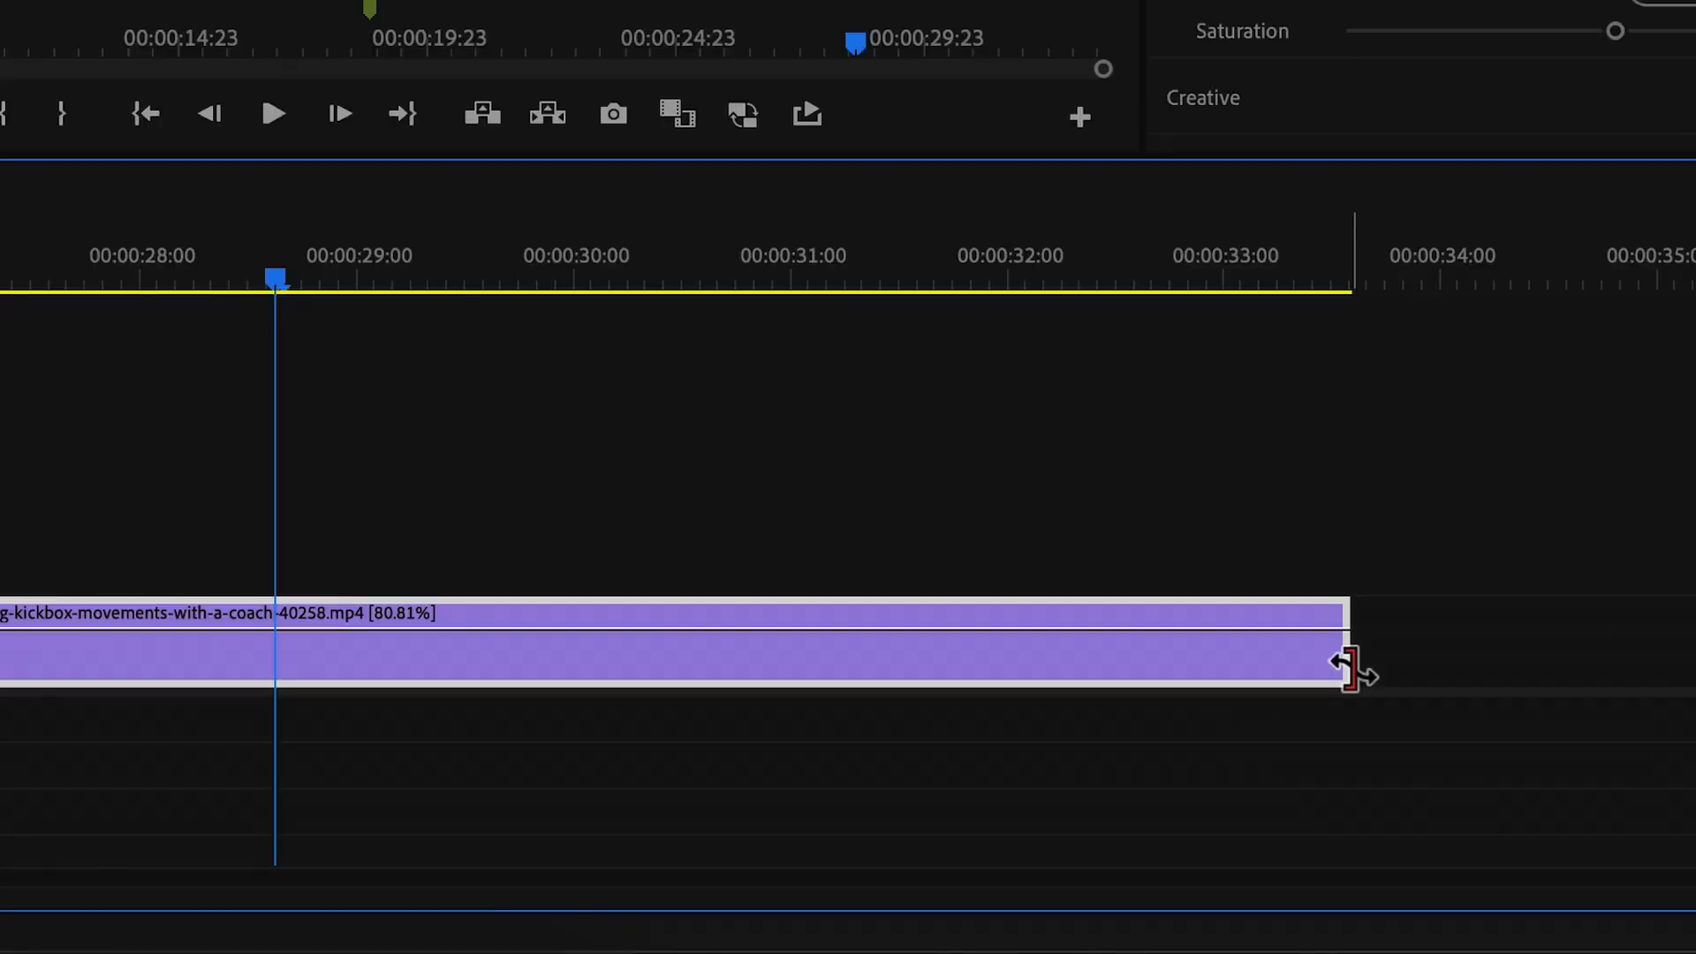
drag(1352, 669, 1695, 666)
drag(1608, 769, 1607, 769)
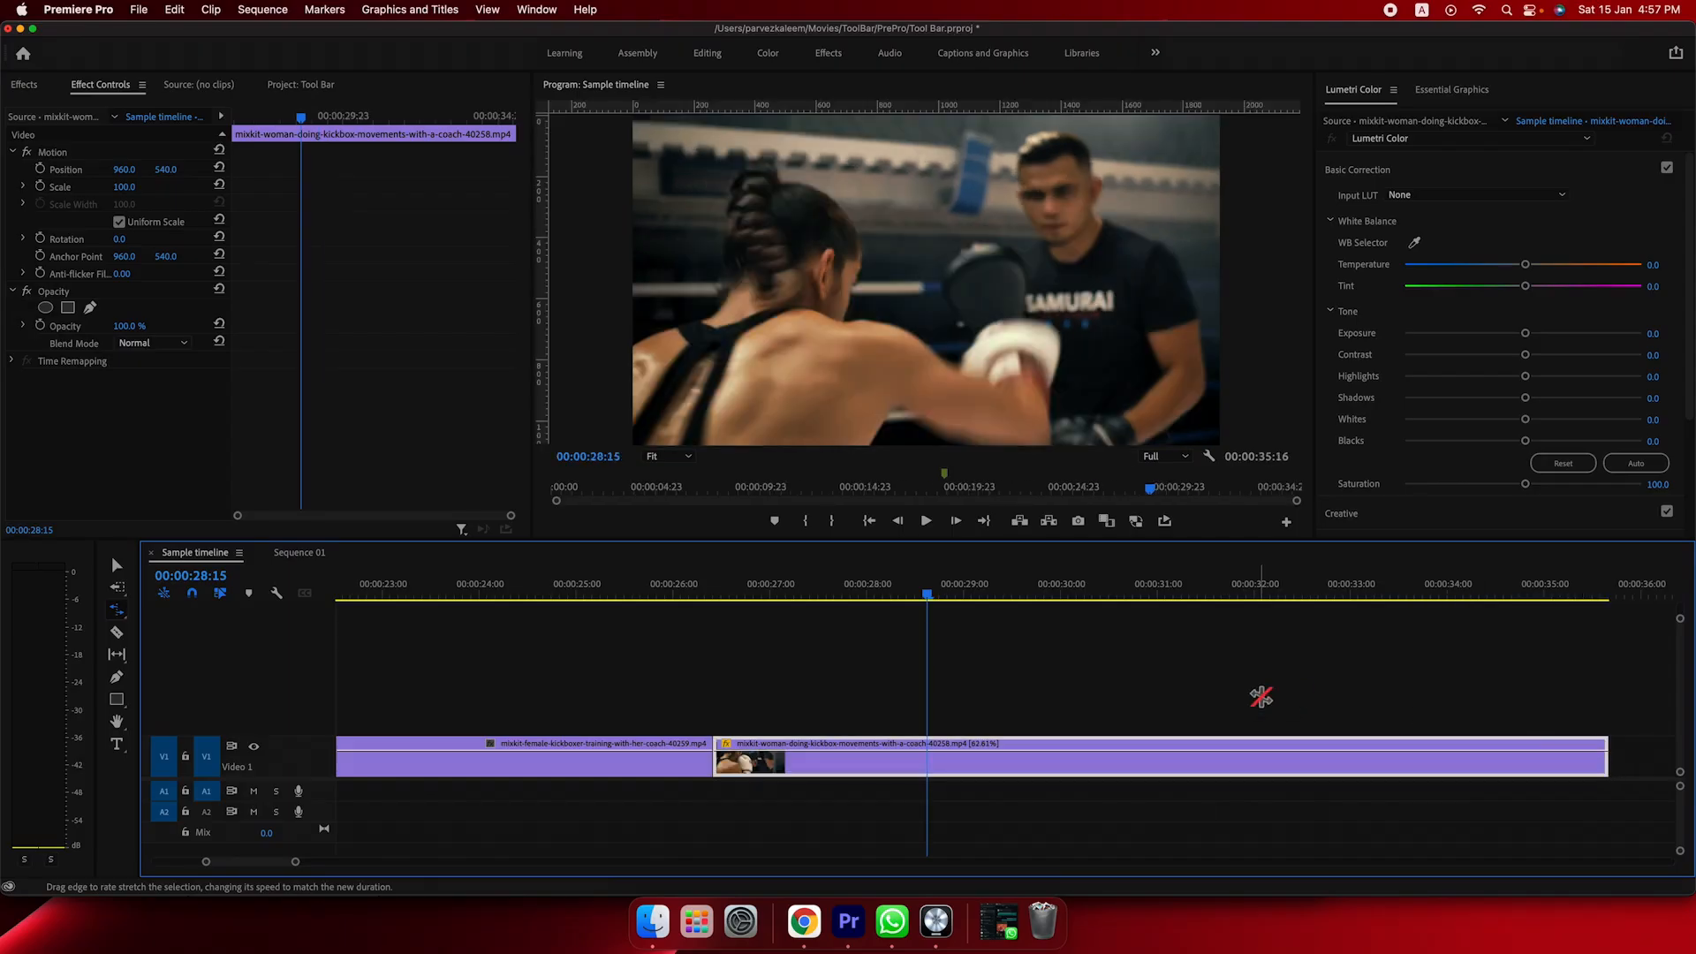
key(space)
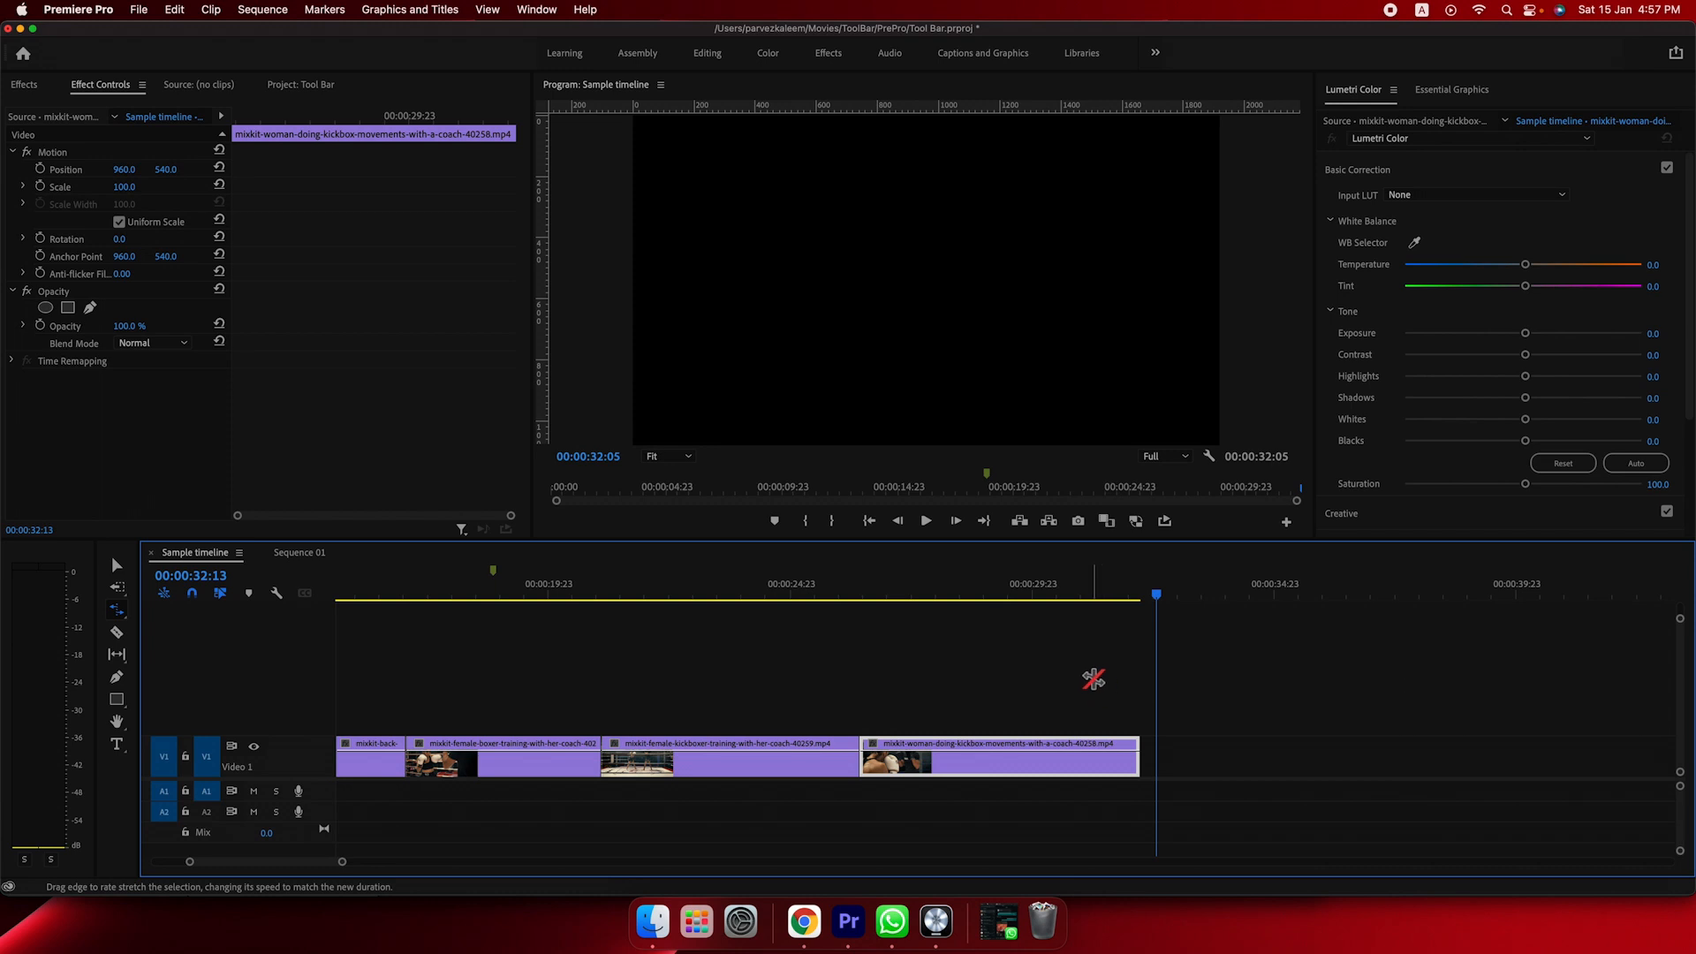
- Split the female-kickboxer-training clip at 00:00:23:17 with the Razor tool
key(c)
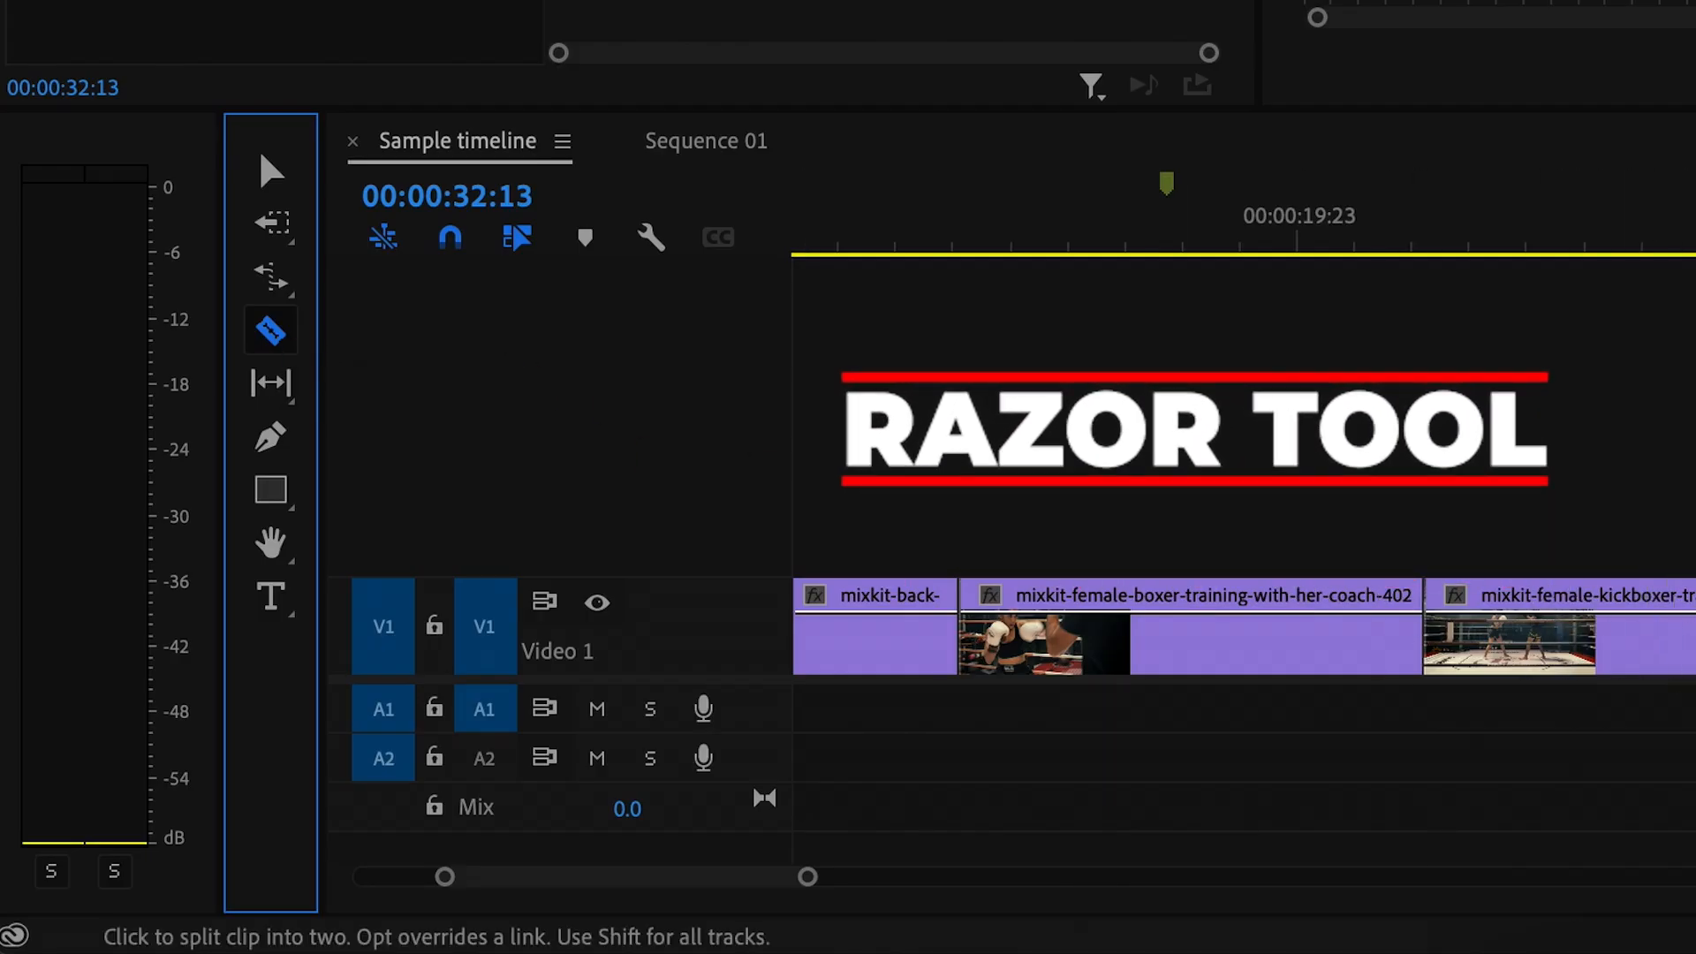
click(663, 393)
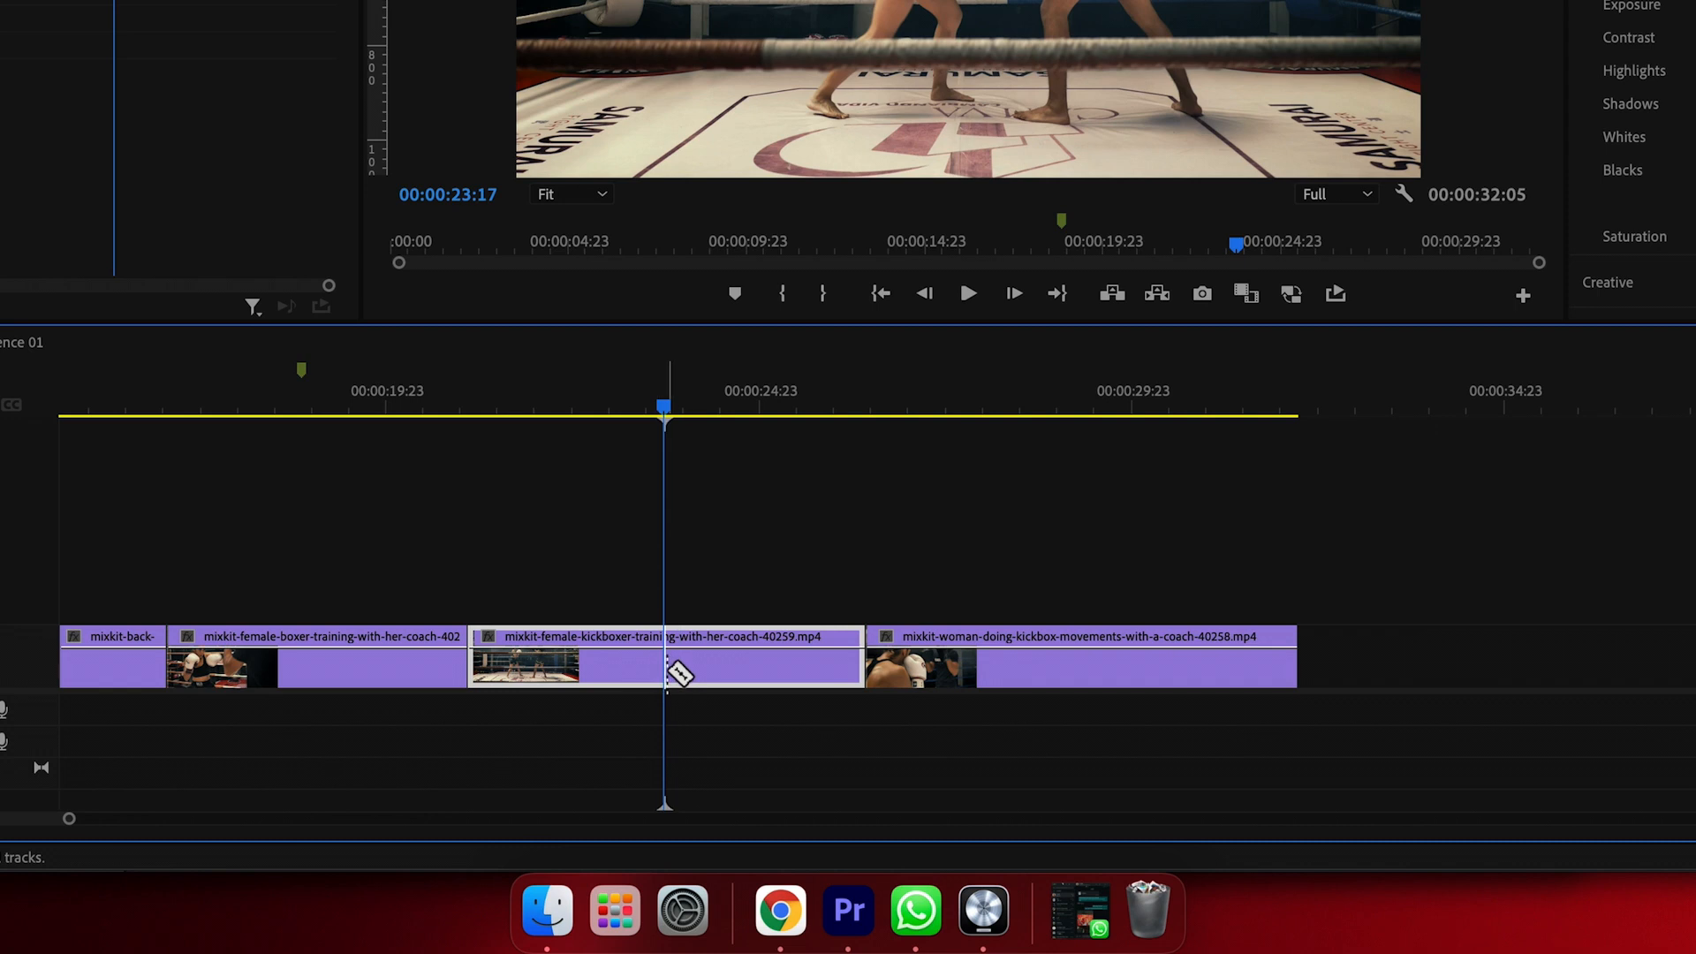
click(664, 672)
- Cut the remaining kickboxer clip at 00:00:25:20 and at about 00:00:24:19, and split the kickbox-movements clip after it
click(759, 415)
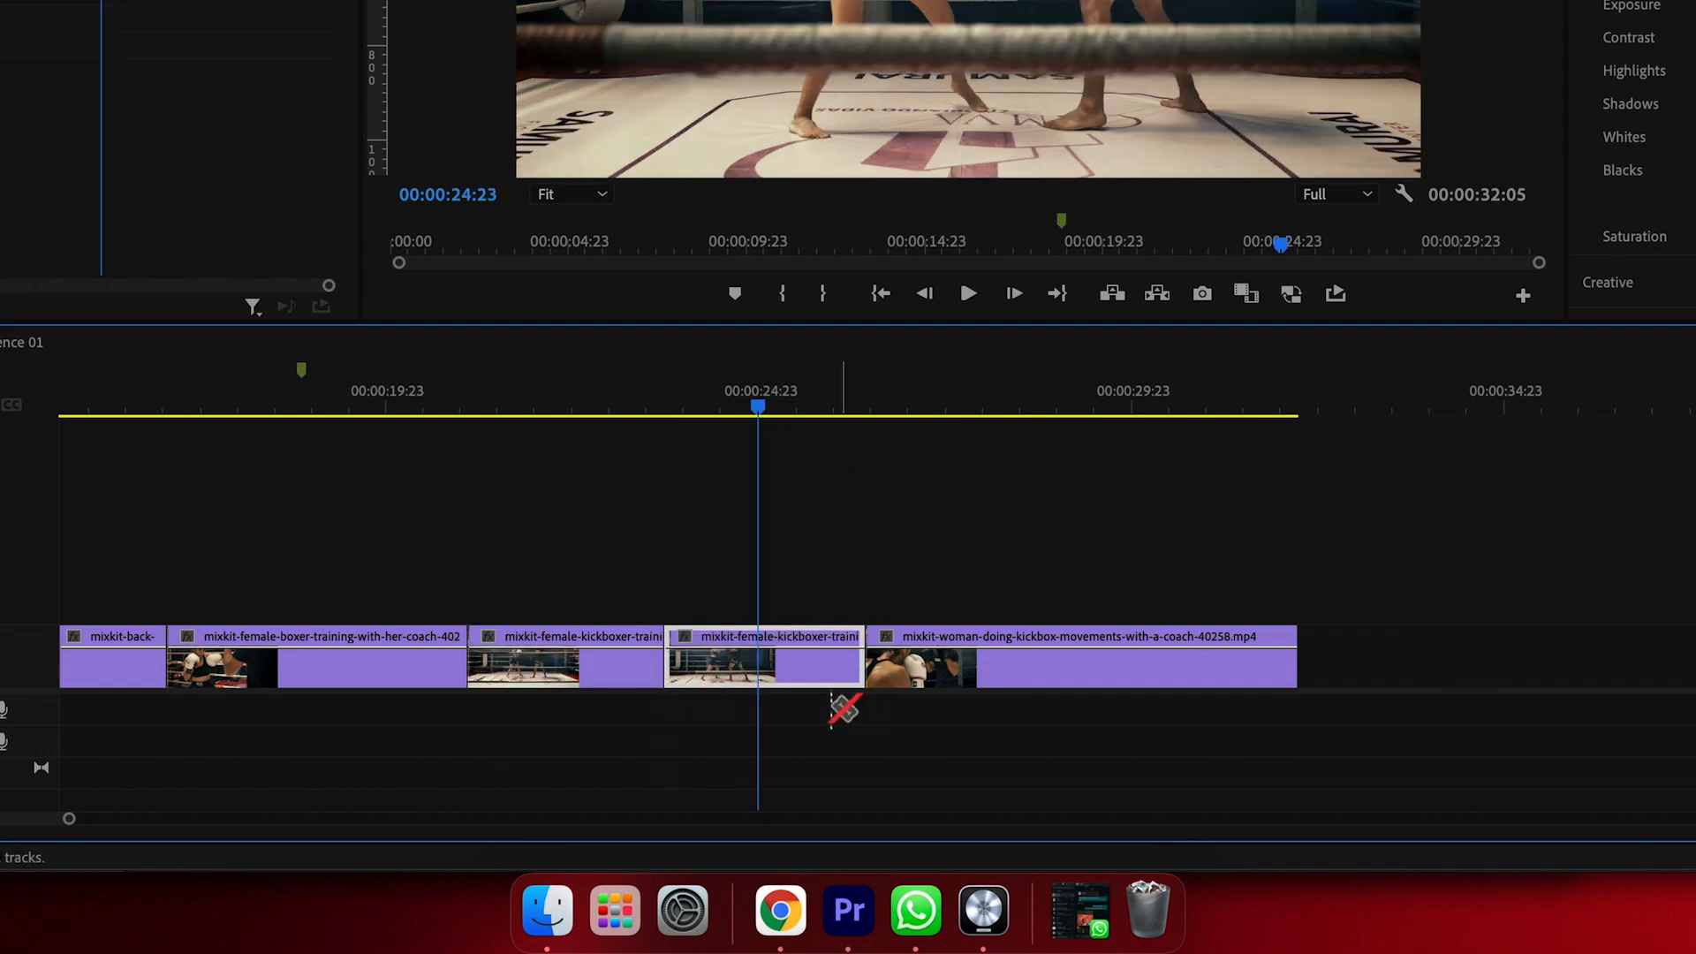
drag(759, 410, 824, 404)
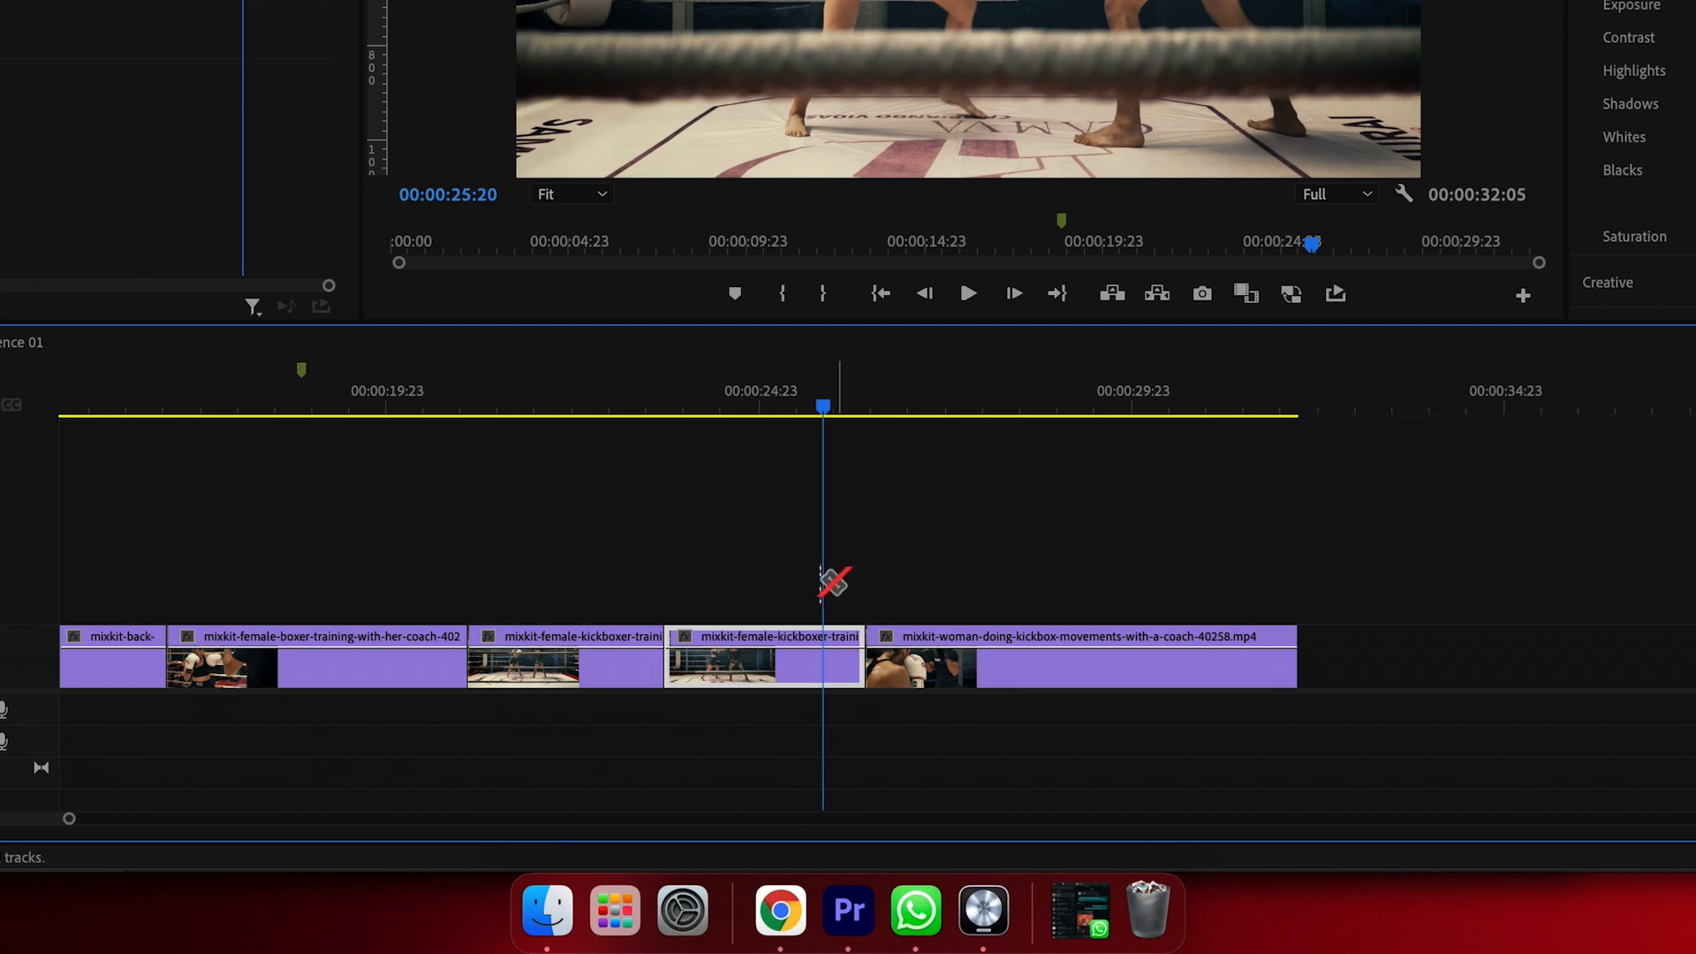
click(837, 650)
click(746, 676)
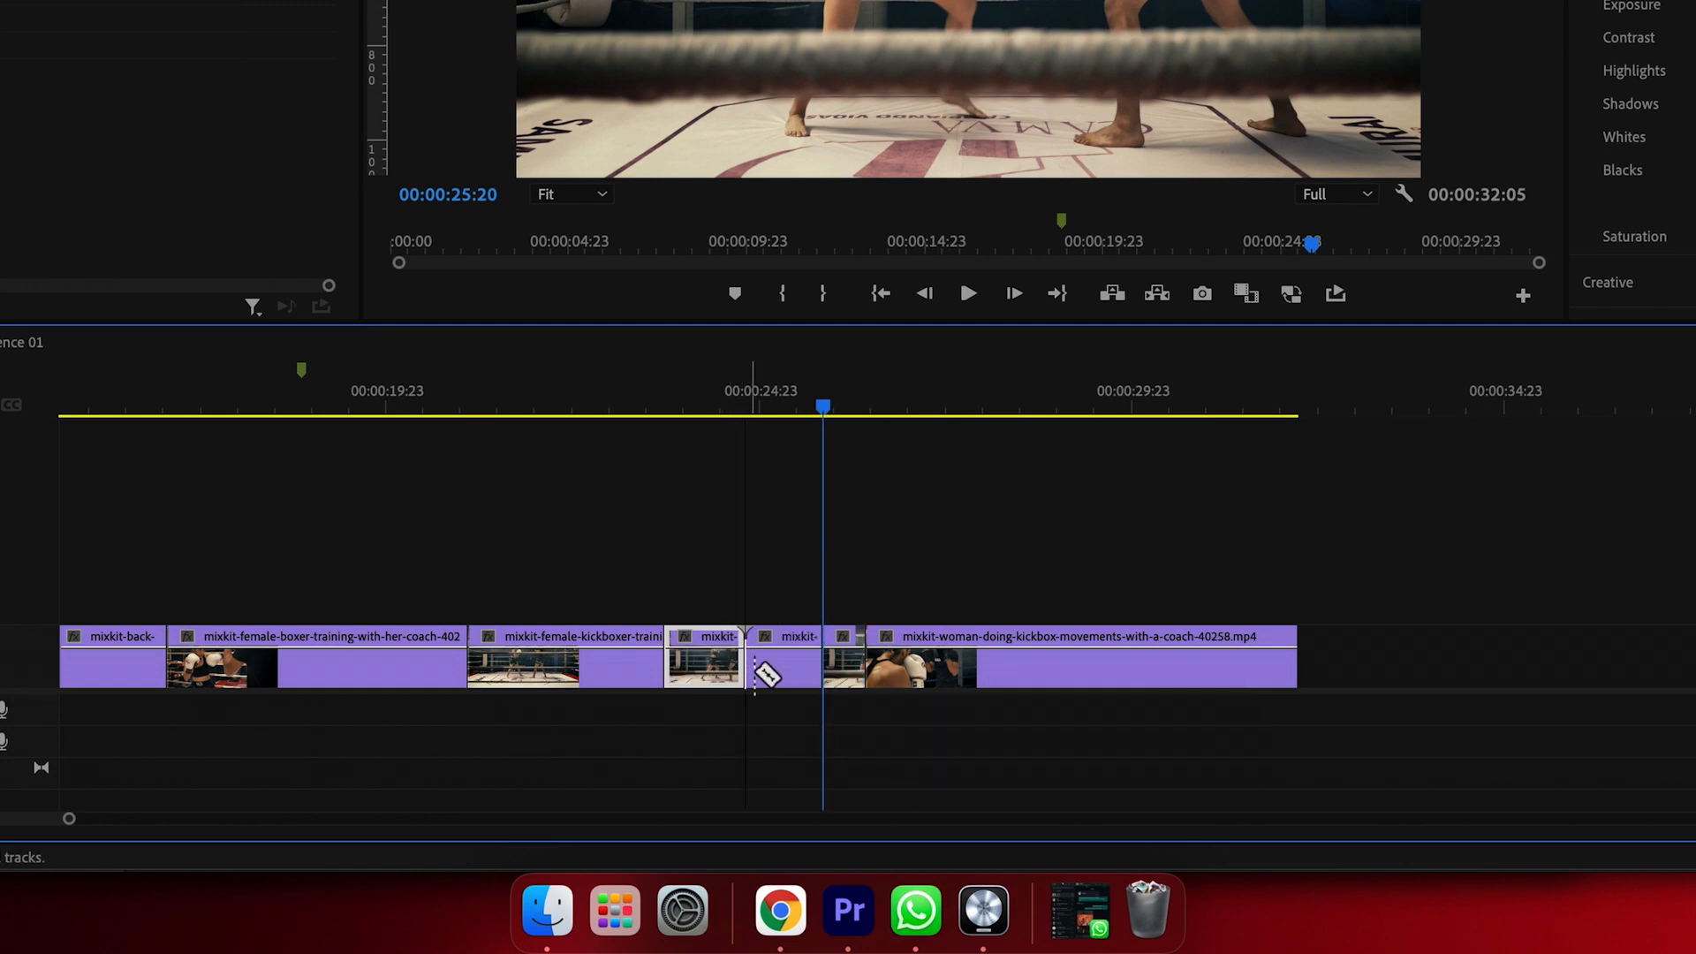
click(1012, 676)
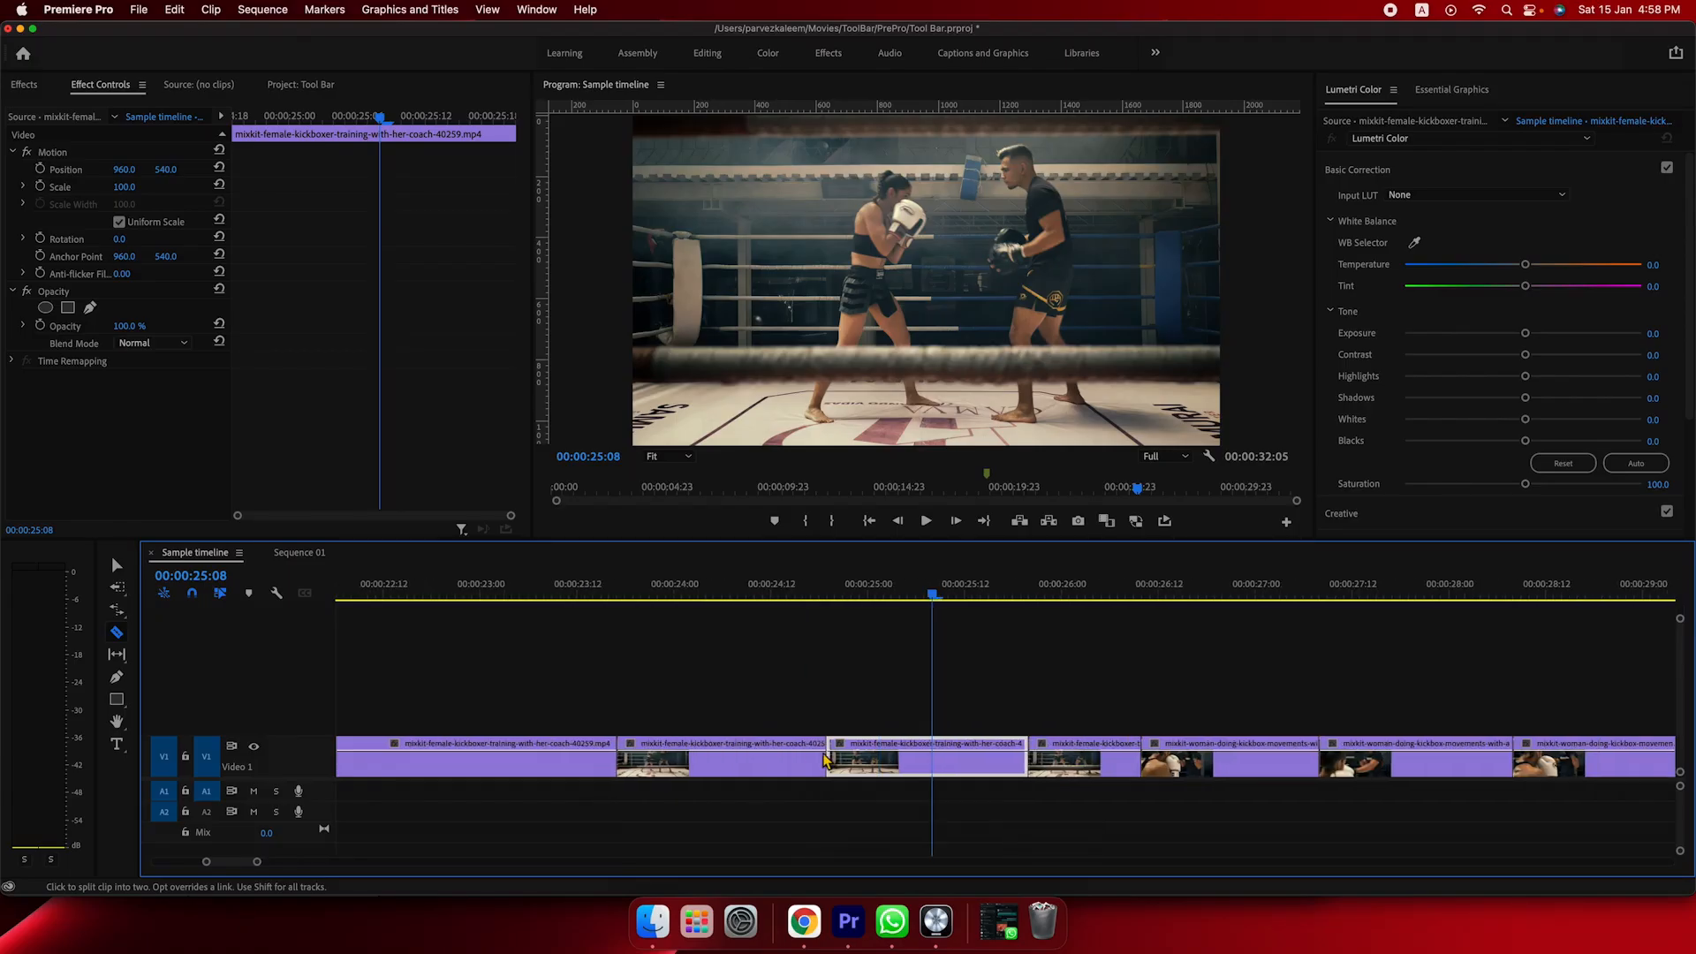
- Turn off timeline snapping and activate the Slip tool
scroll(824, 758, right, 5)
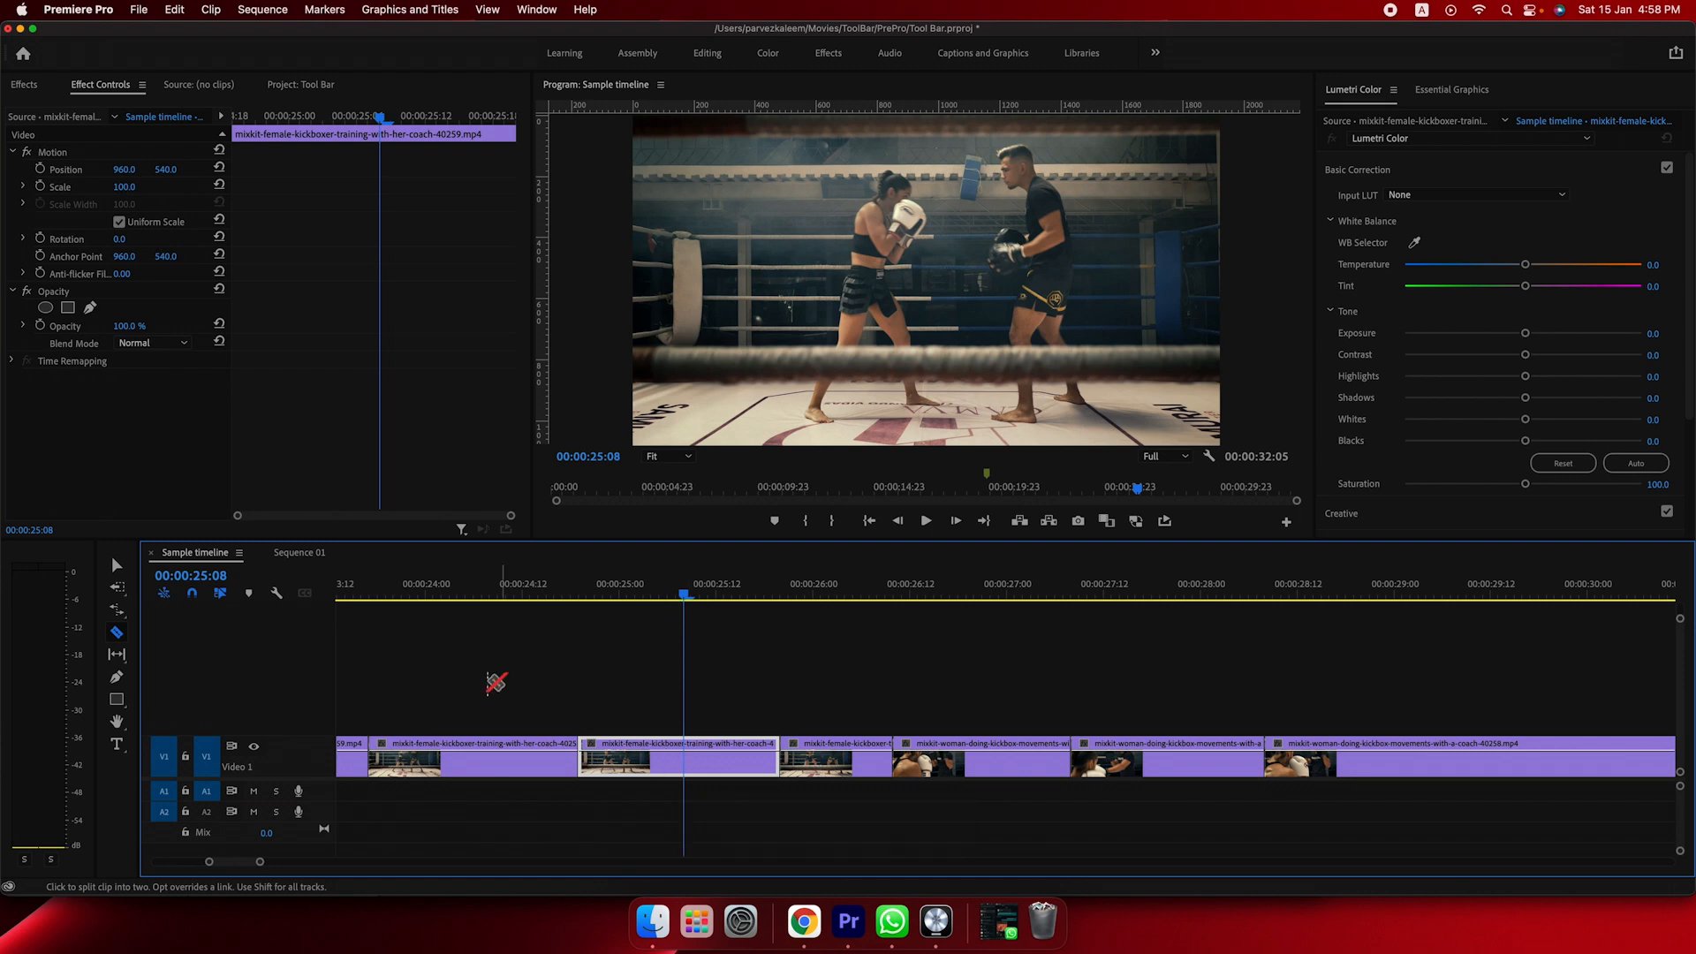
click(193, 596)
click(116, 655)
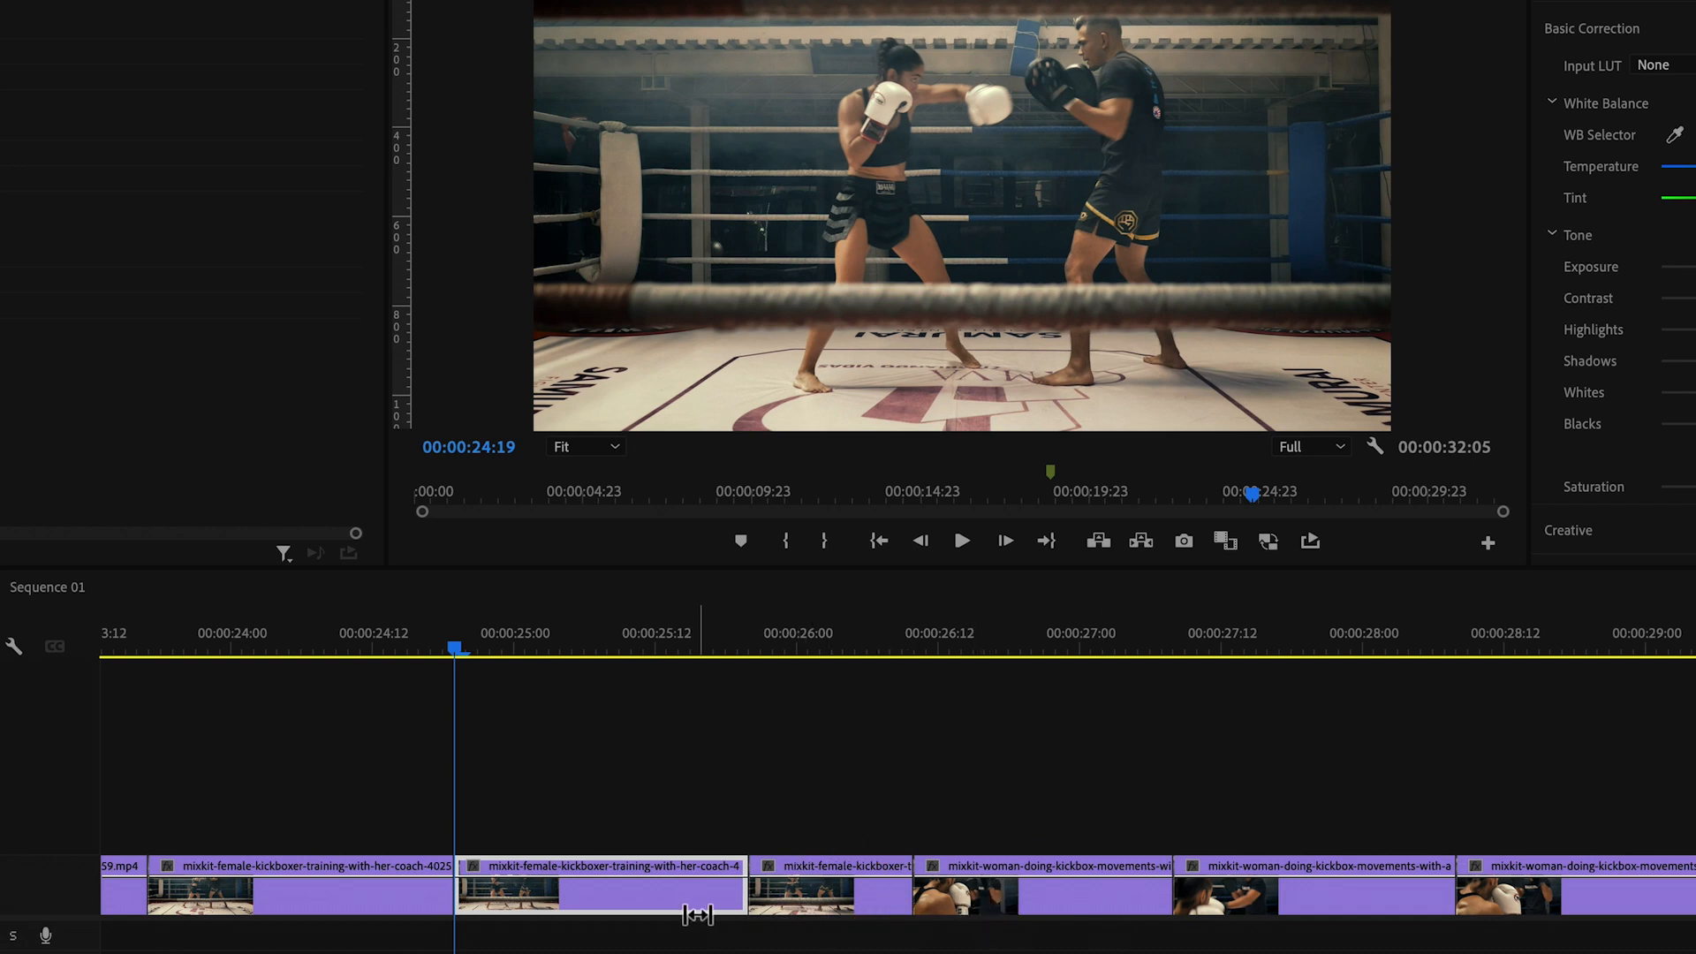
- Try slipping the kickboxer segment that starts at 00:00:24:19 towards later footage, and undo the slips
drag(700, 903, 666, 902)
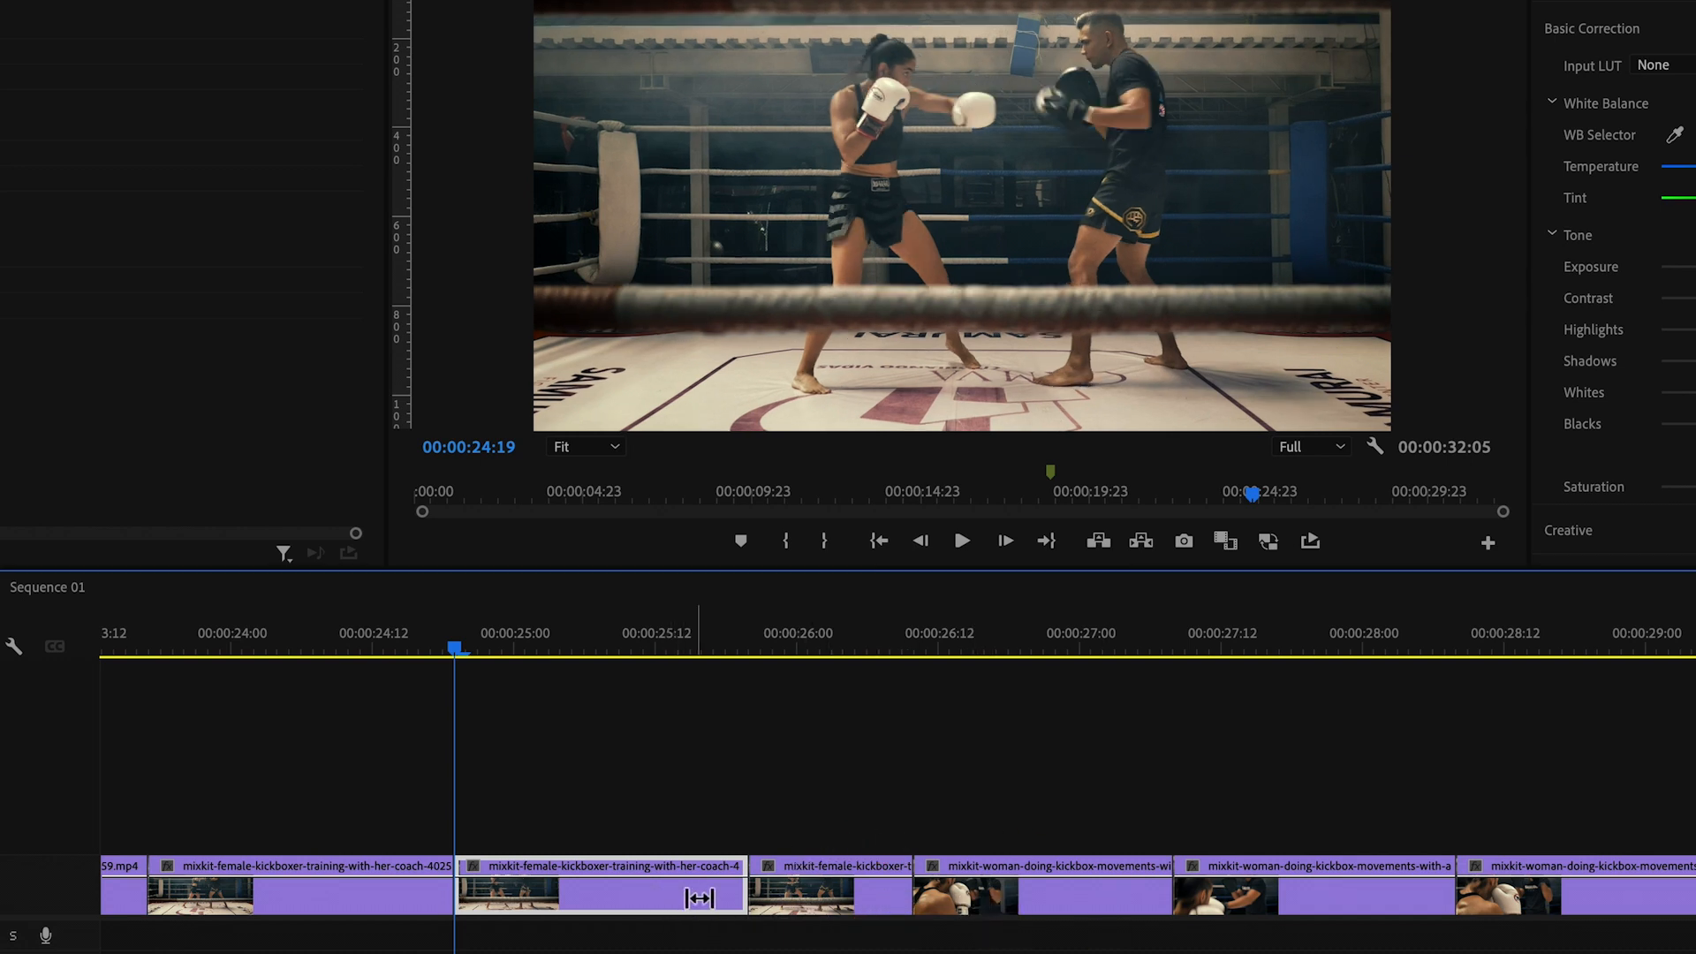
drag(678, 898, 522, 903)
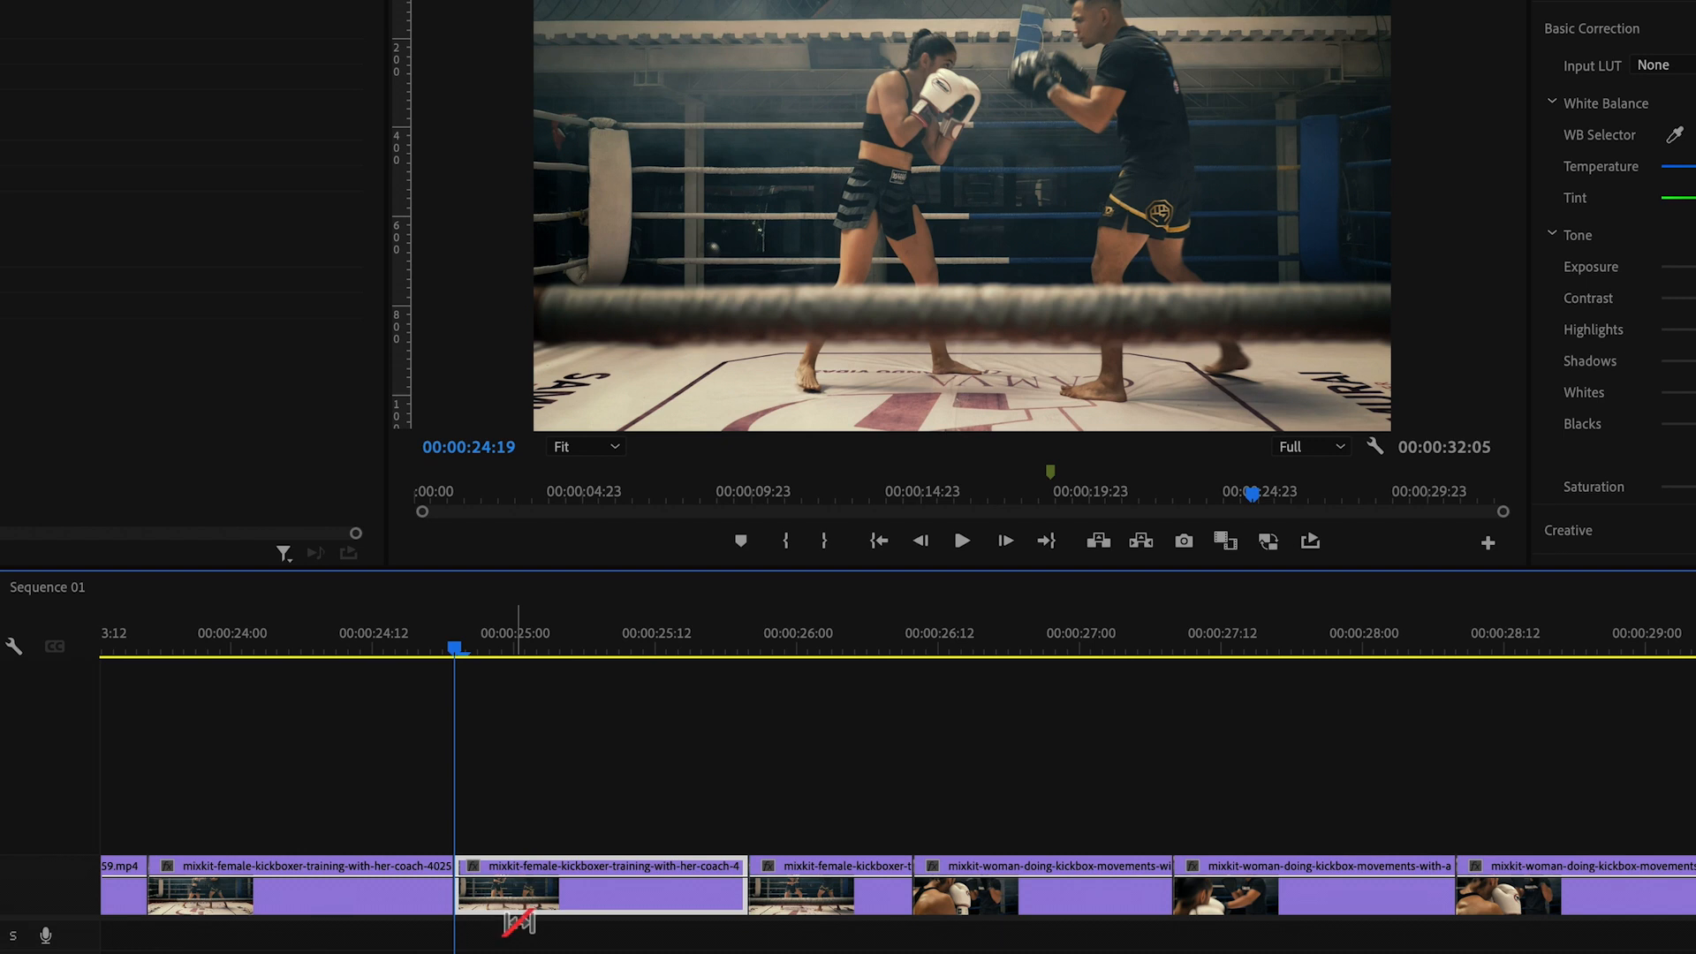
key(ctrl+z)
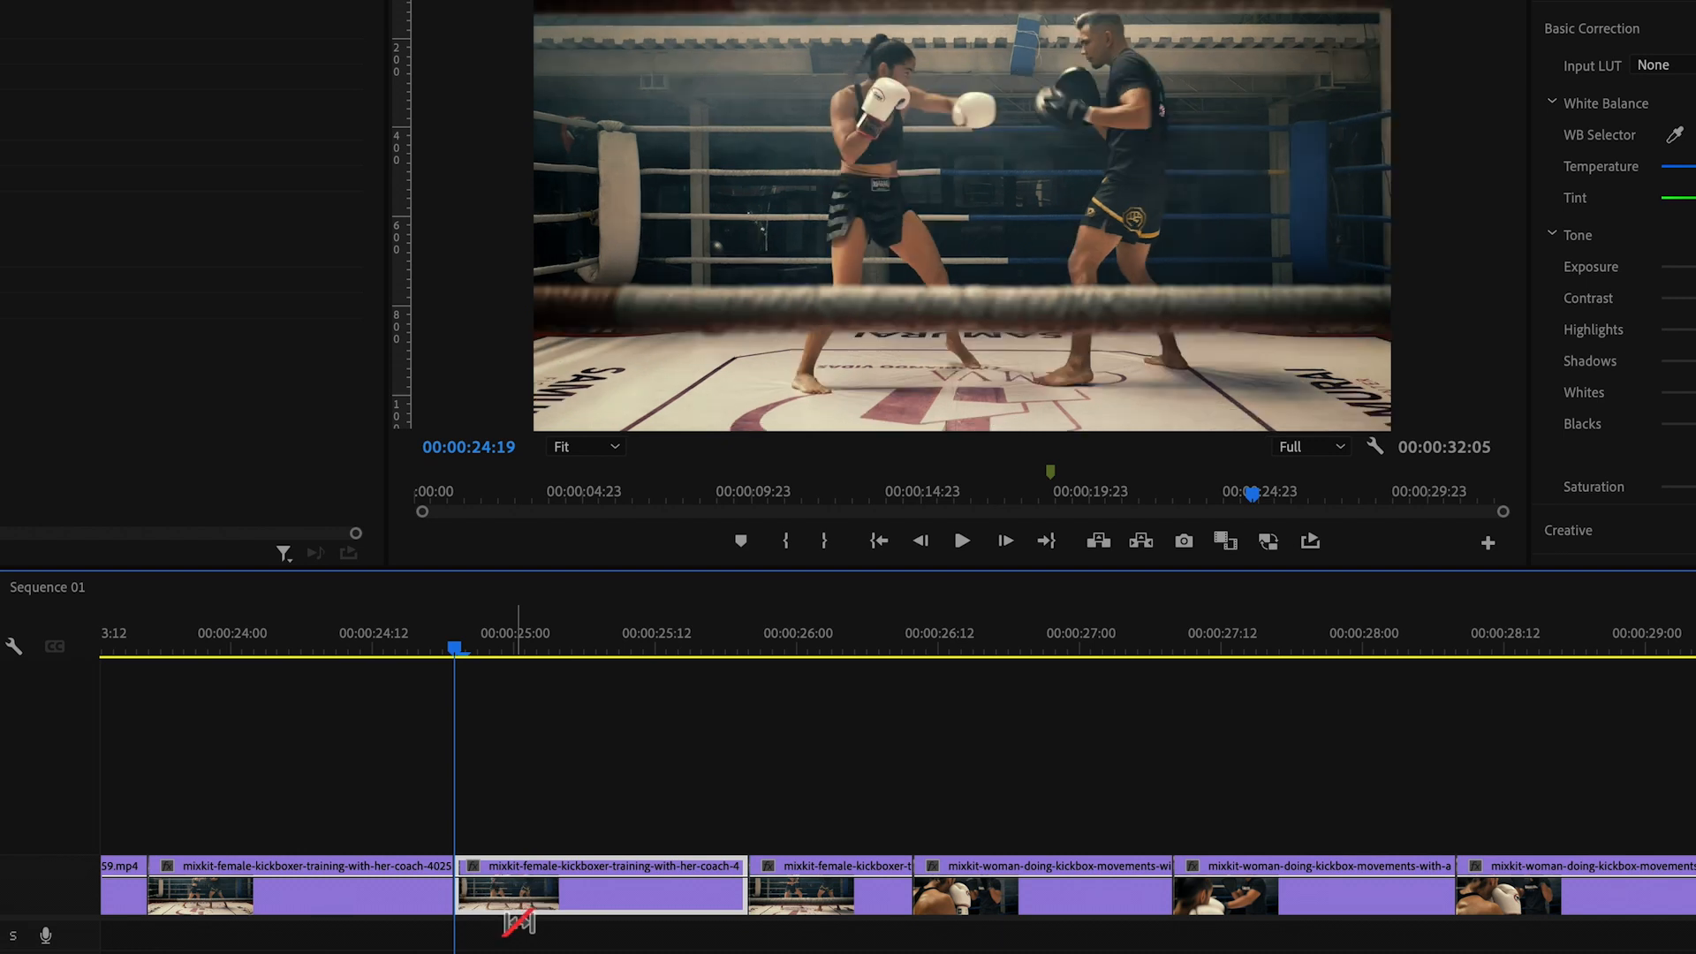
key(ctrl+z)
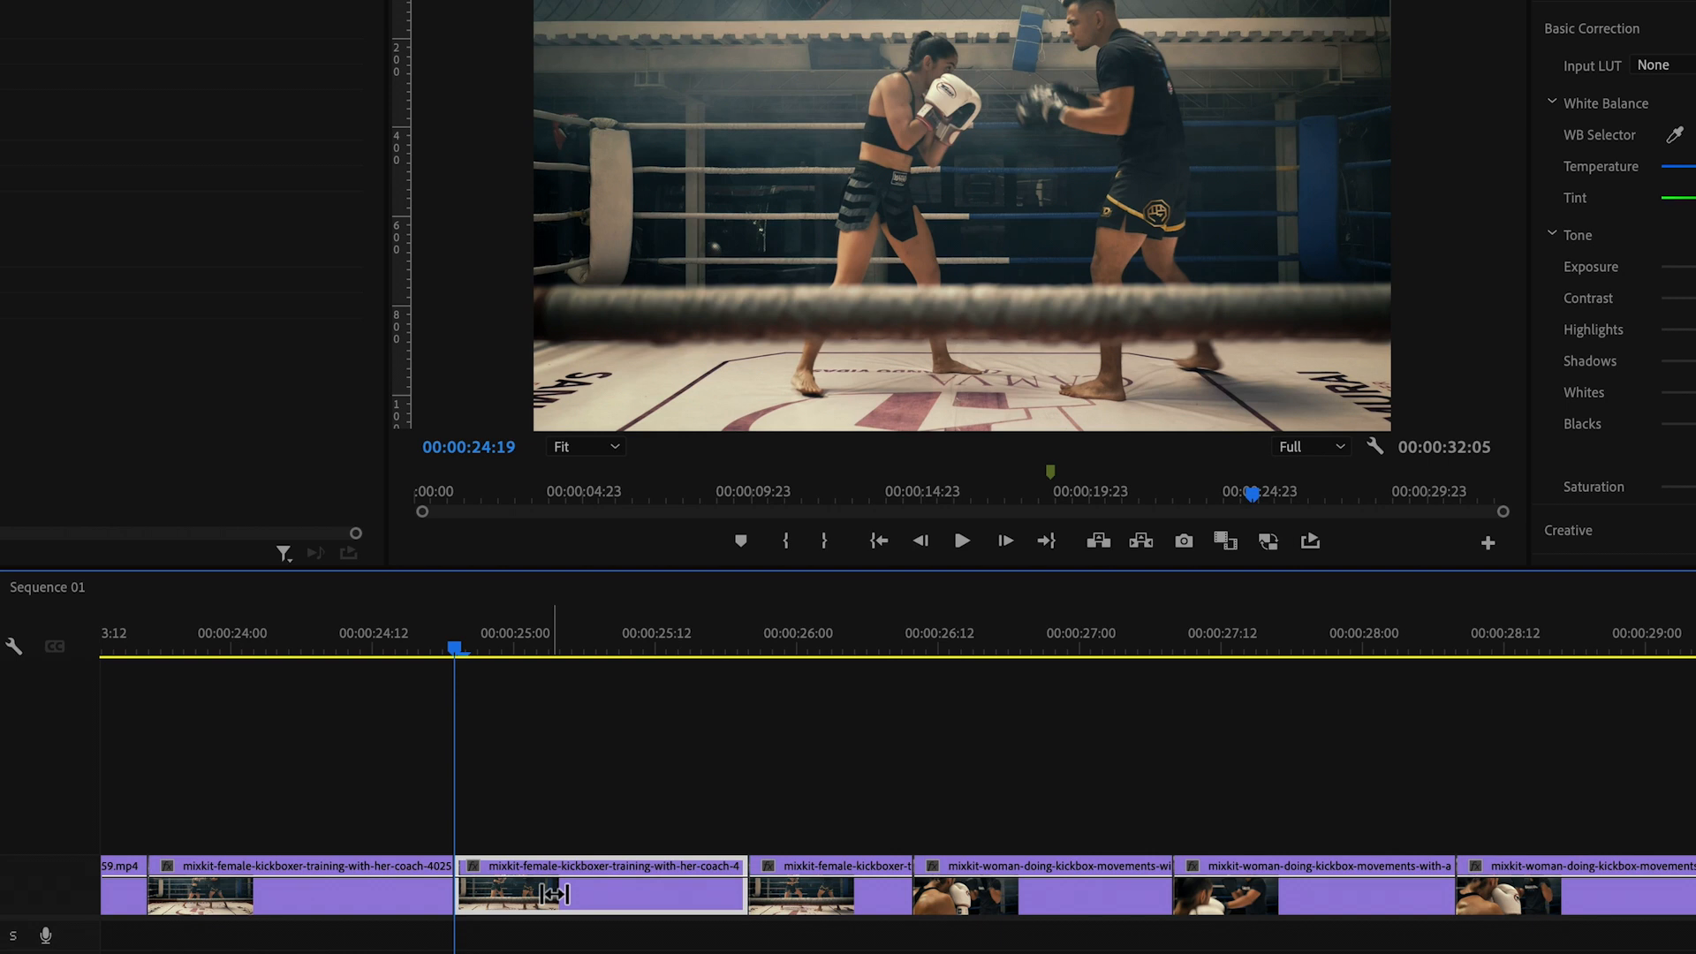
- Slip the kickboxer segment towards earlier footage within its in and out points, and open it in the Source monitor
drag(555, 894, 761, 890)
double_click(610, 897)
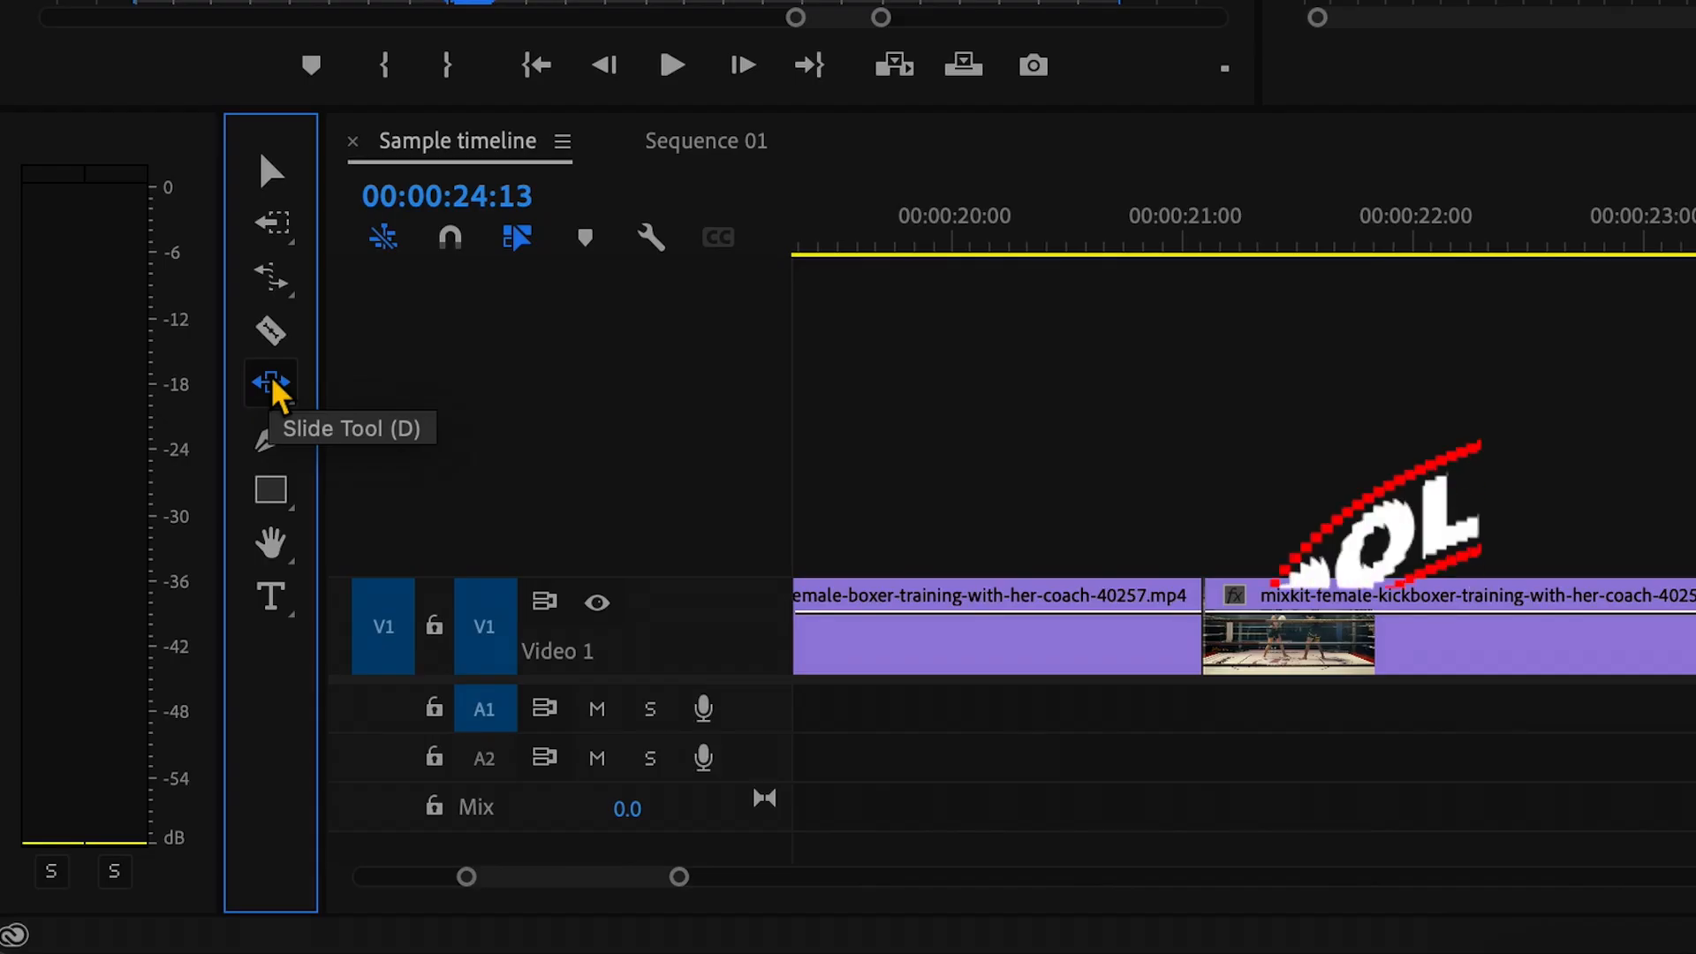
- Activate the Slide tool and preview the first kickbox-movements segment near 00:00:26:21 and the kickboxer segment before it
click(274, 384)
click(513, 429)
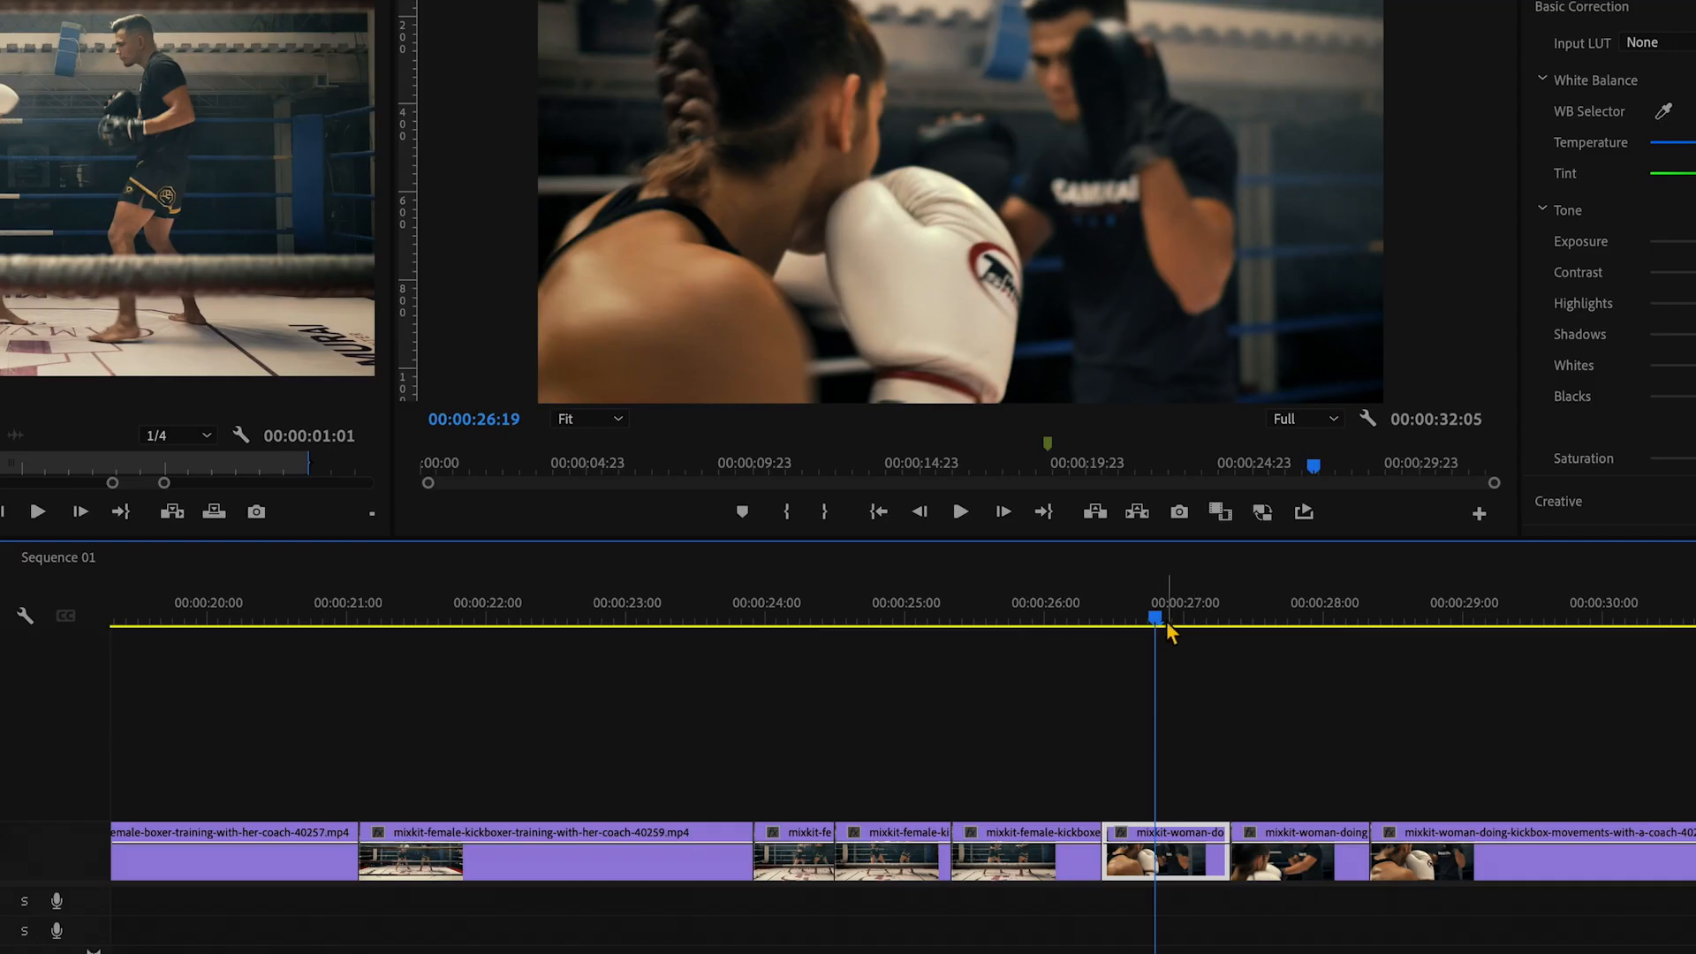
drag(1157, 623, 1161, 622)
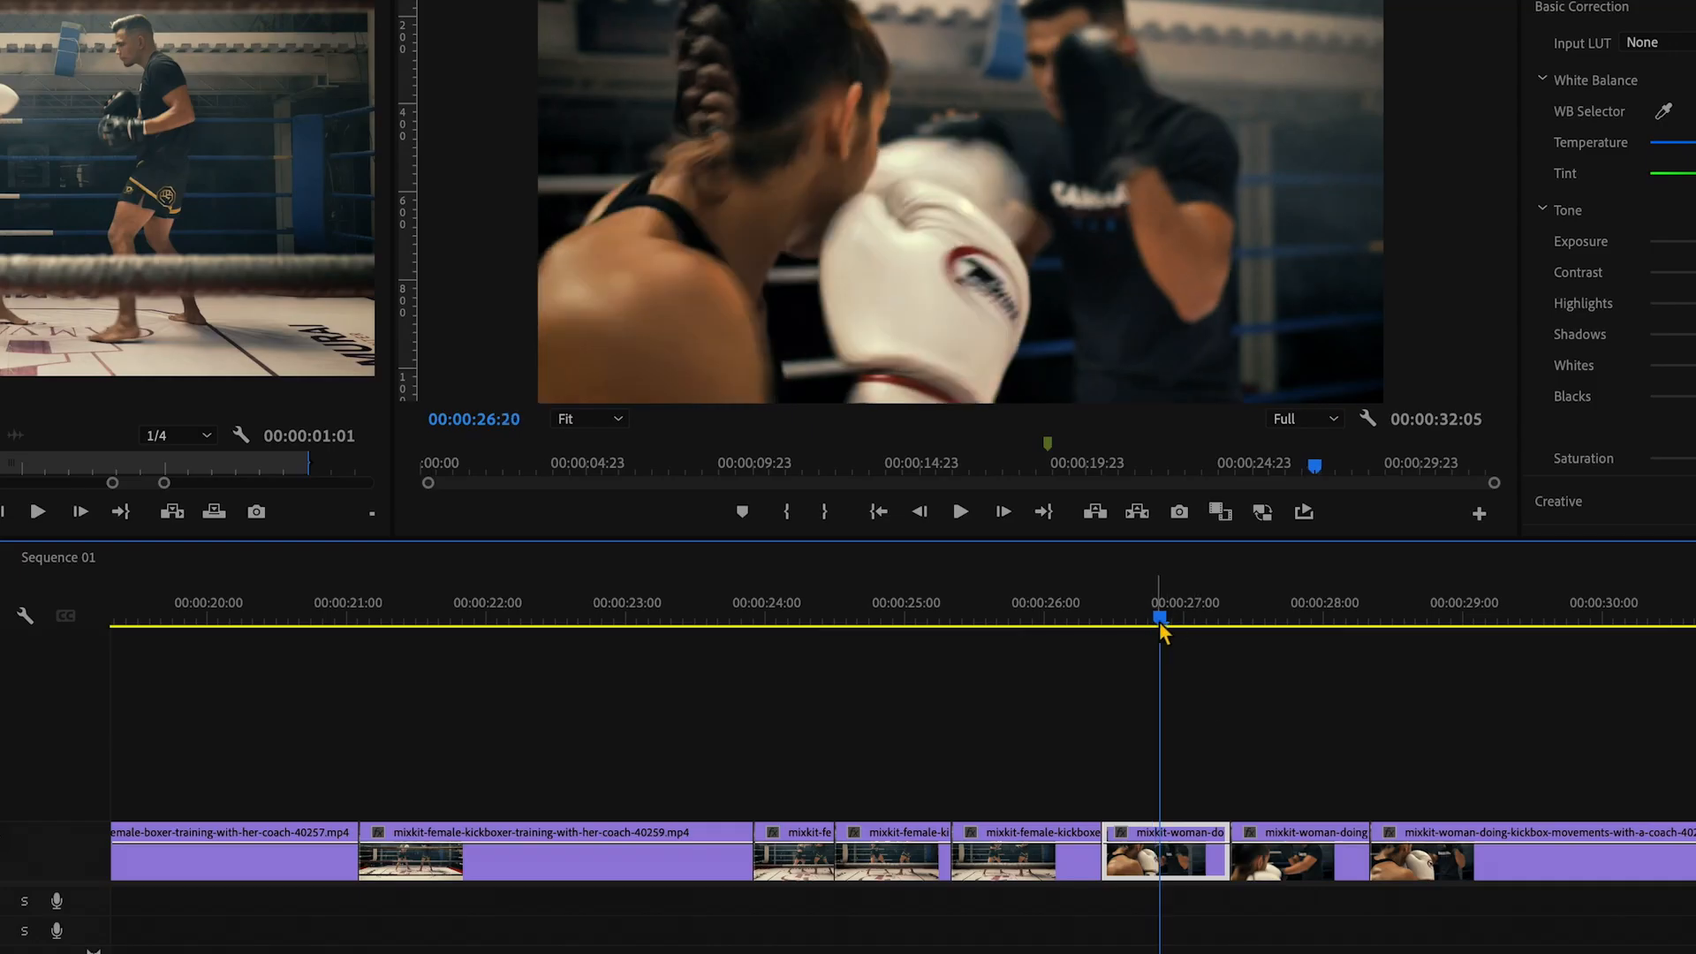
click(1032, 624)
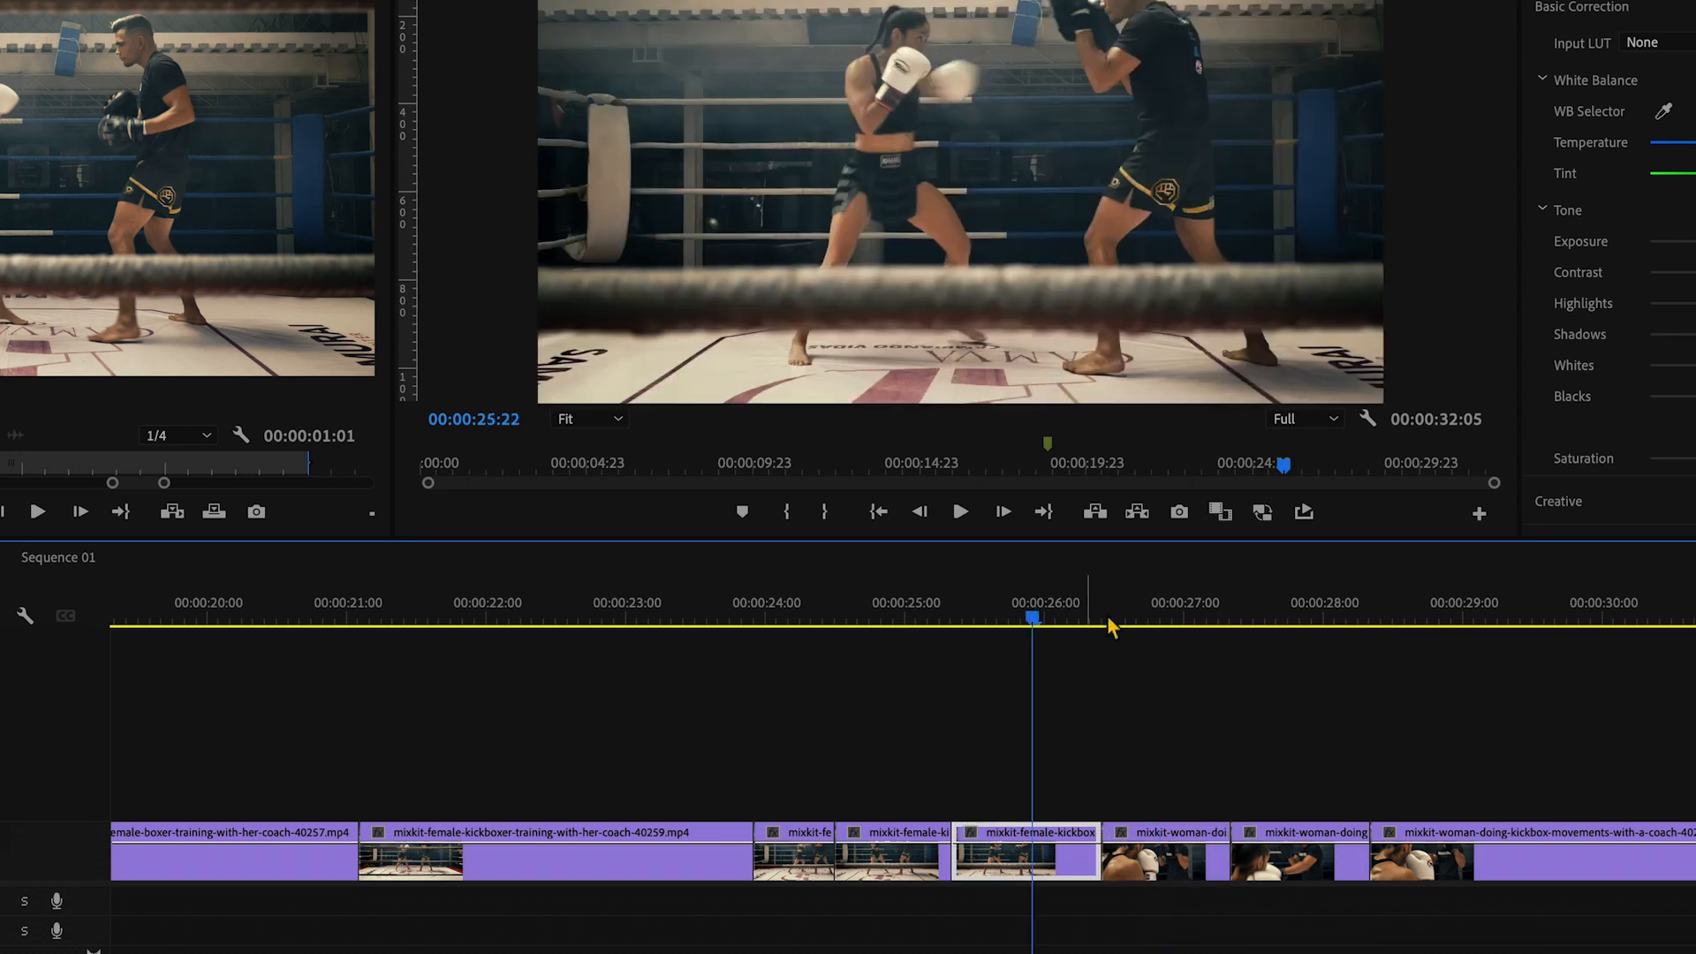
click(1166, 622)
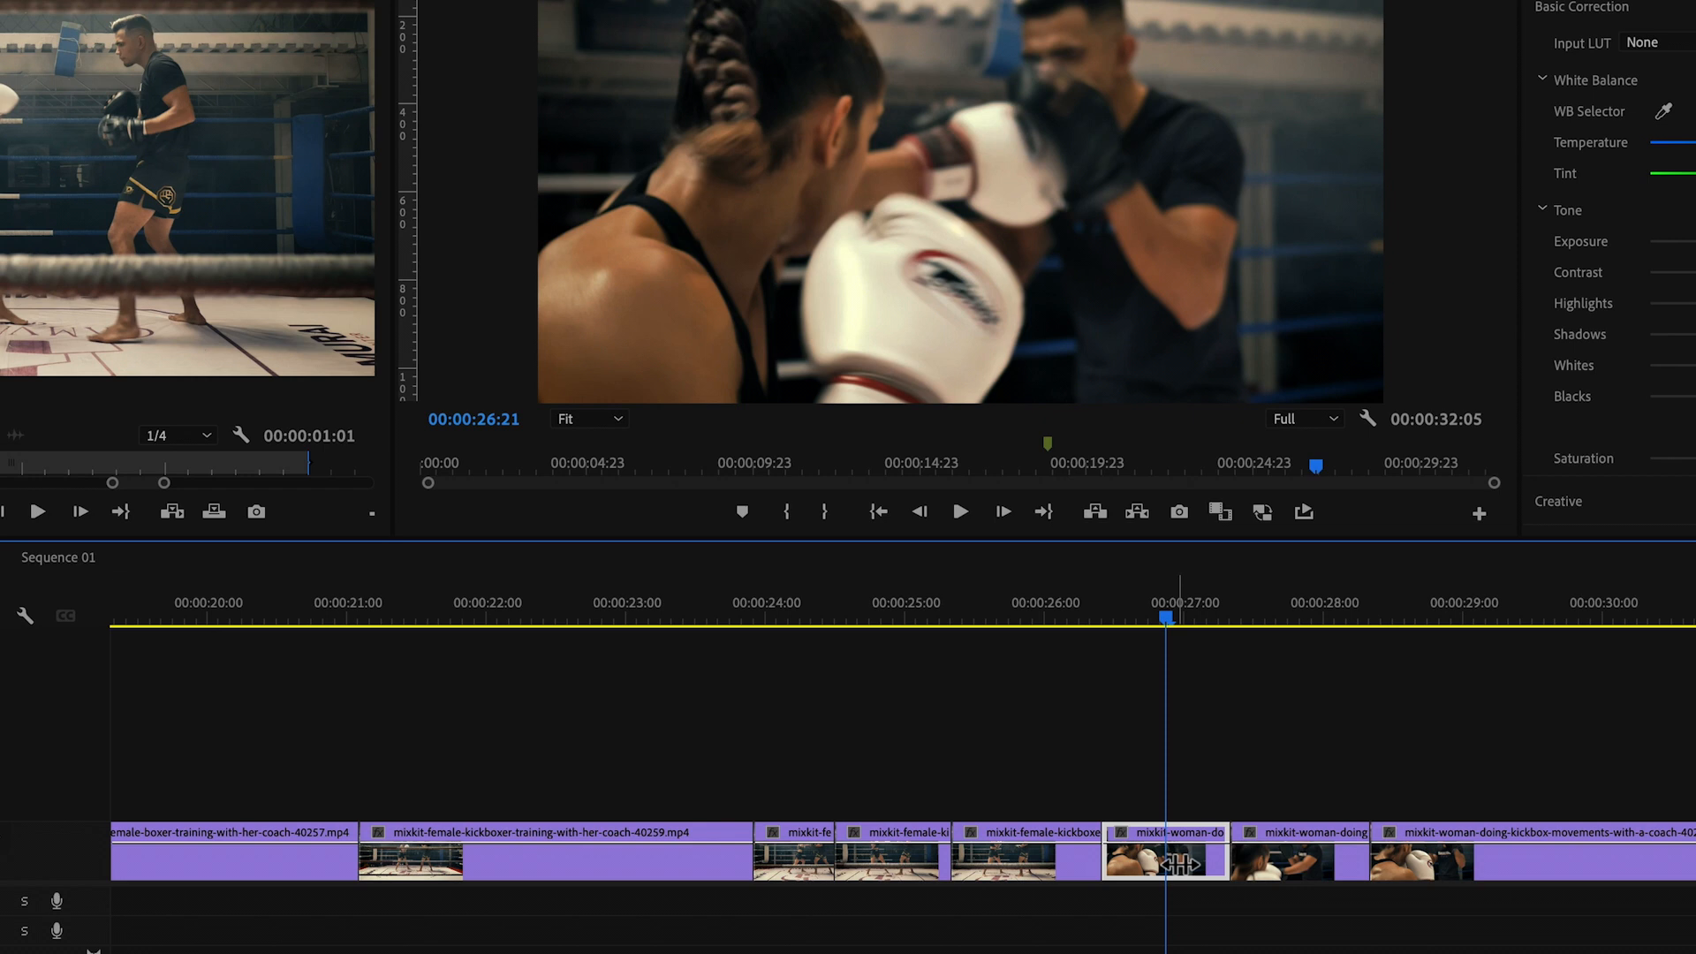
- Slide the first kickbox-movements segment earlier so it starts at about 00:00:25:14, and review the clips on both sides
drag(1150, 864, 1099, 863)
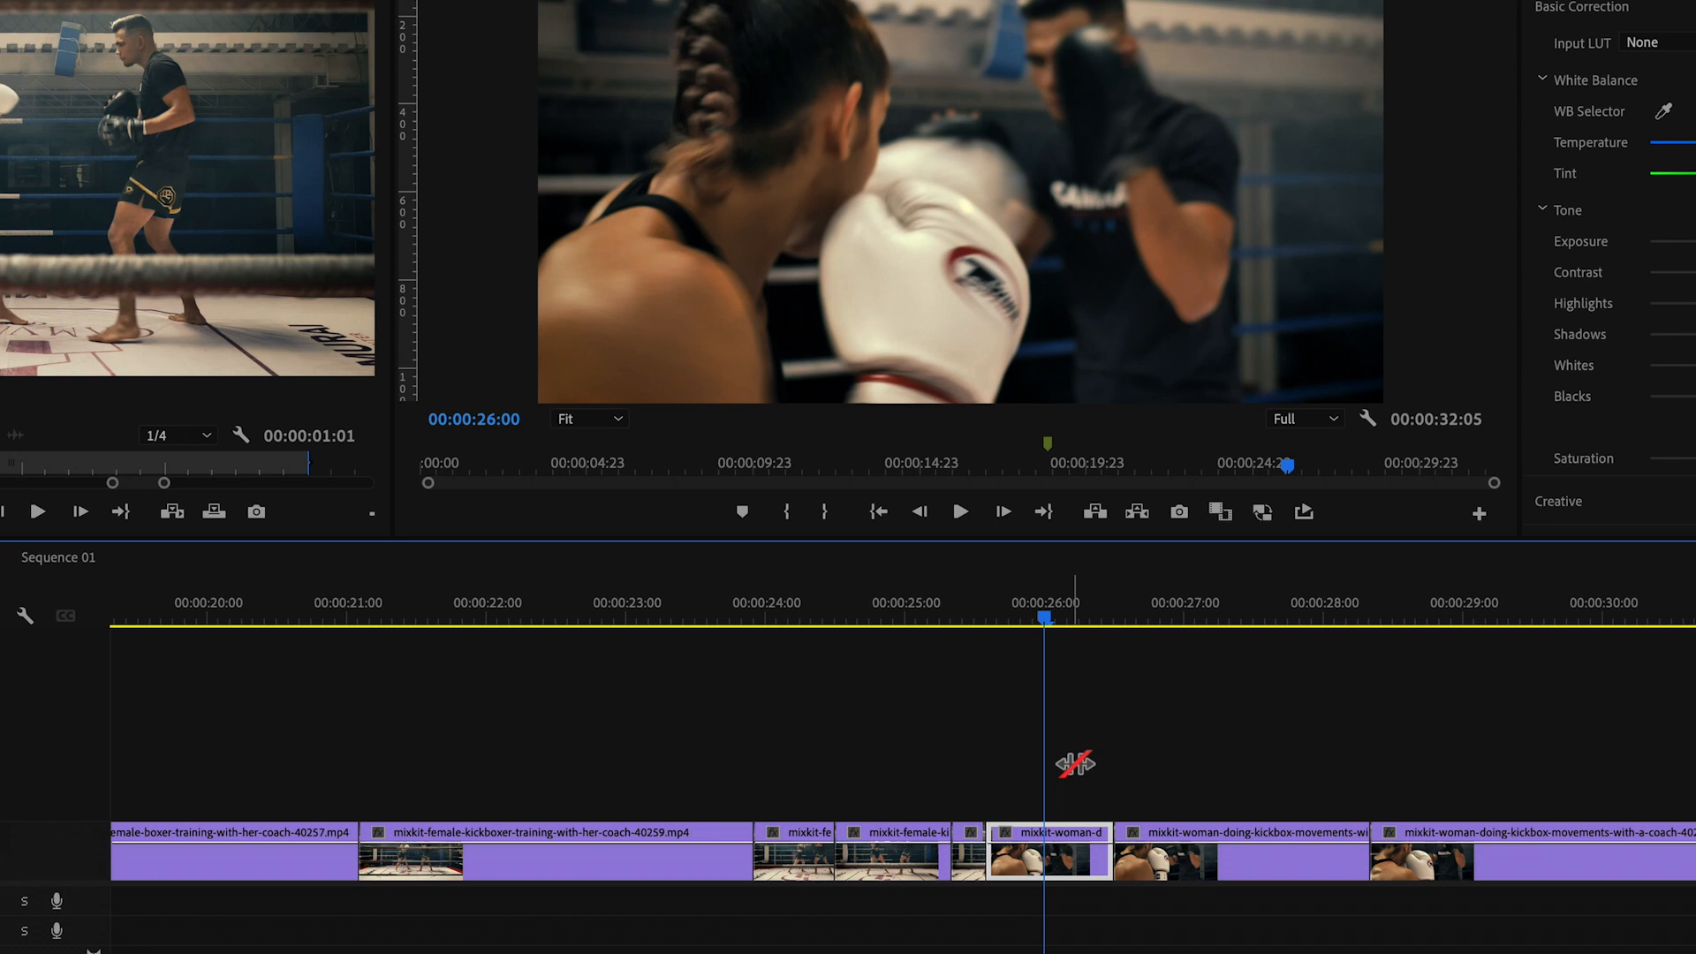
click(975, 616)
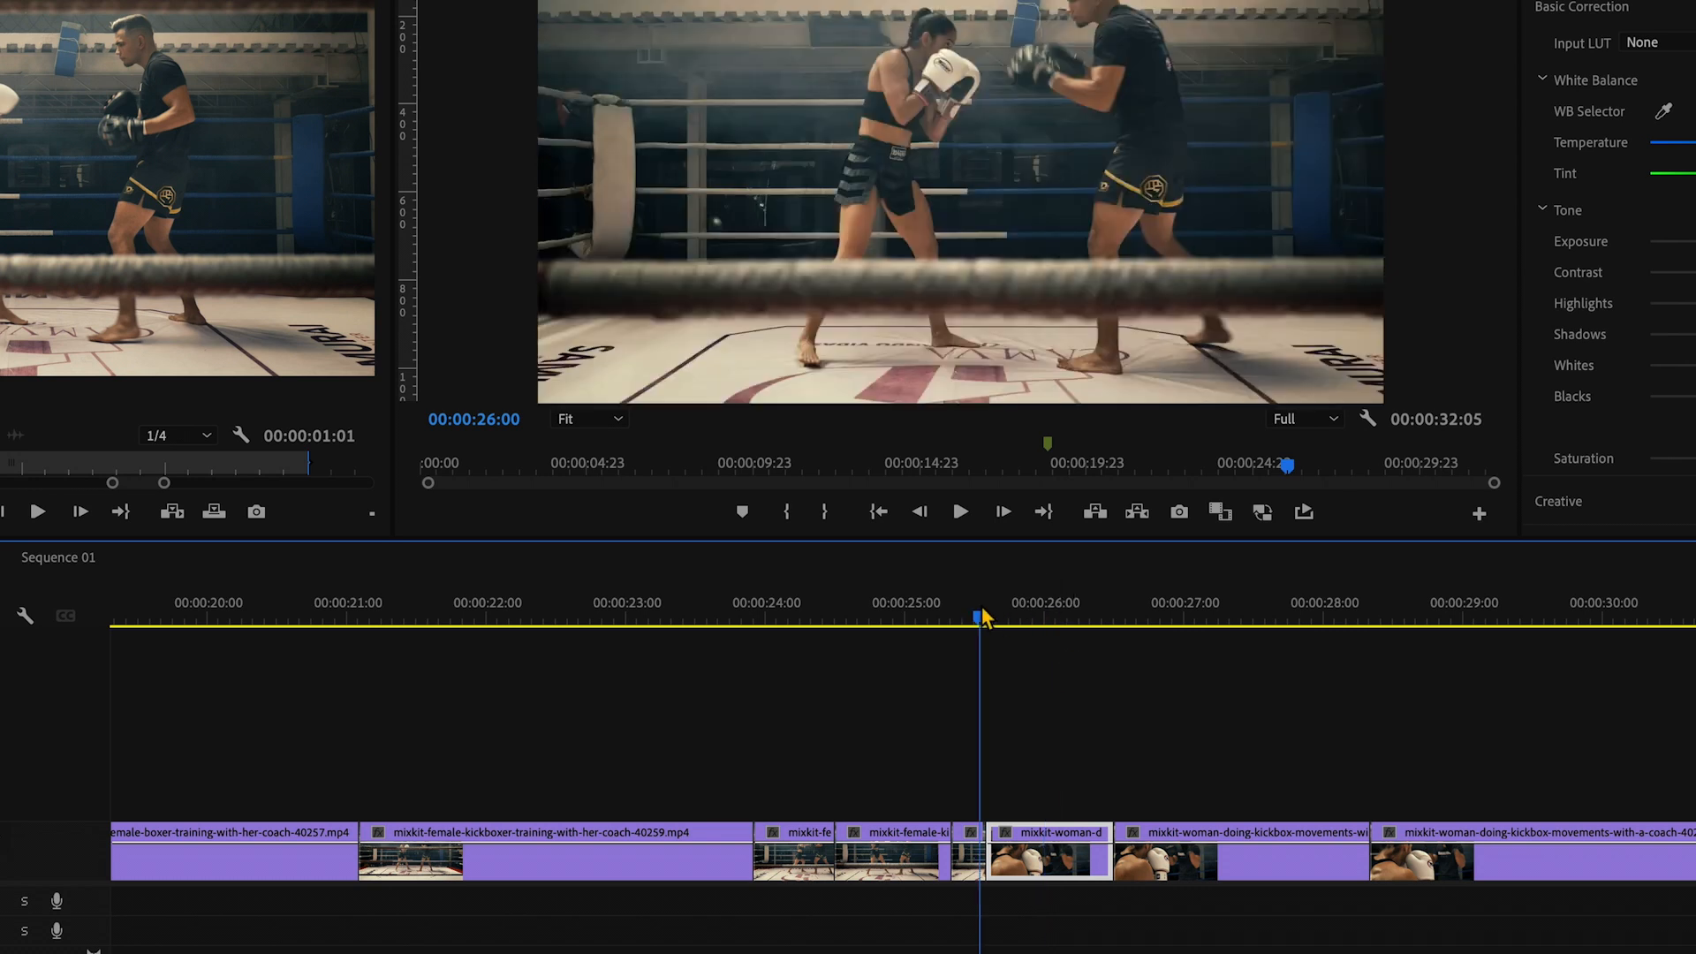
click(1157, 617)
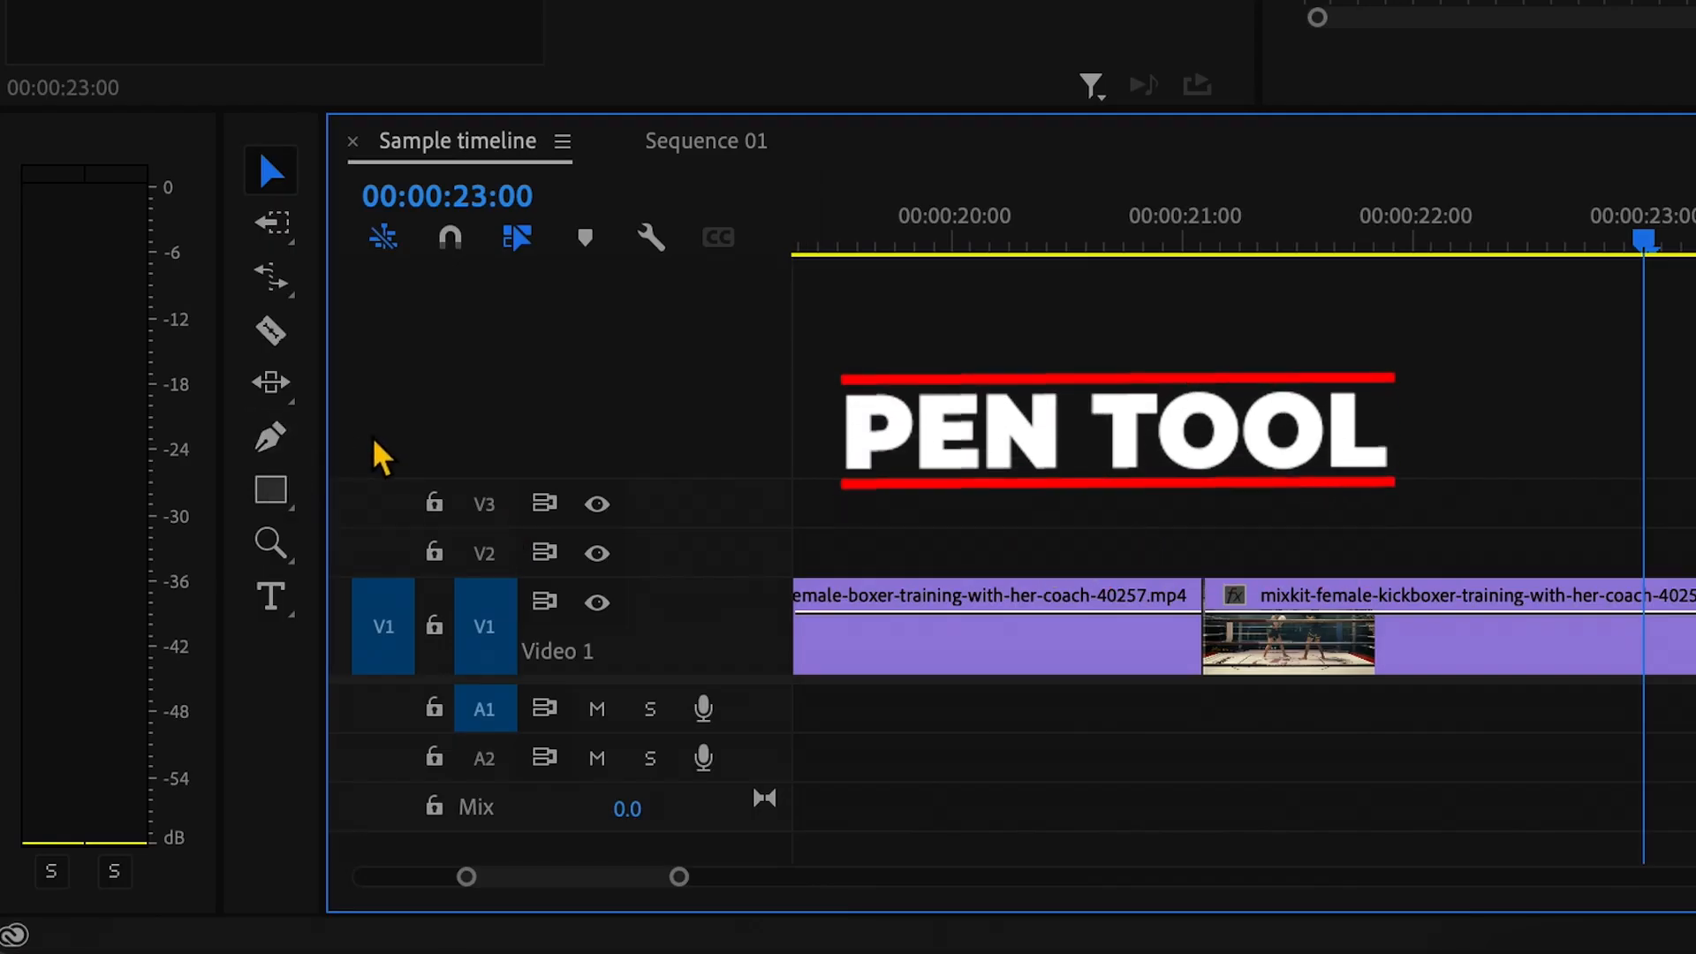
- Draw a four-point shape over the fighters in the Program monitor with the Pen tool at 00:00:23:00
click(270, 437)
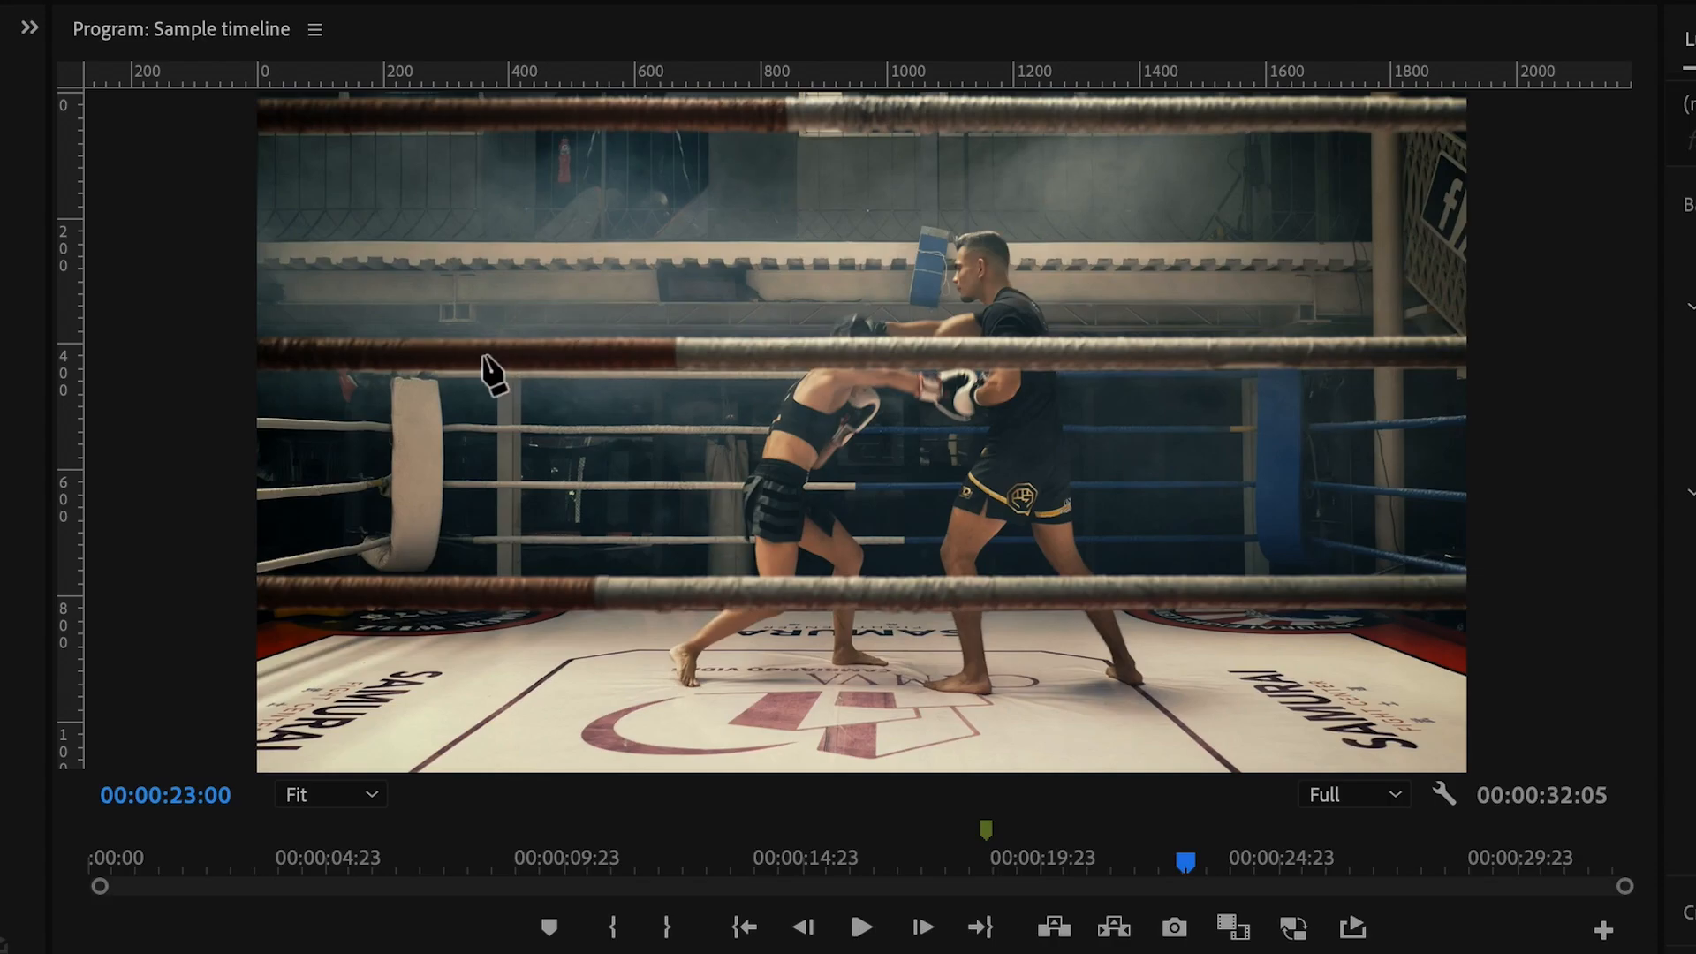
click(481, 356)
click(488, 552)
click(917, 574)
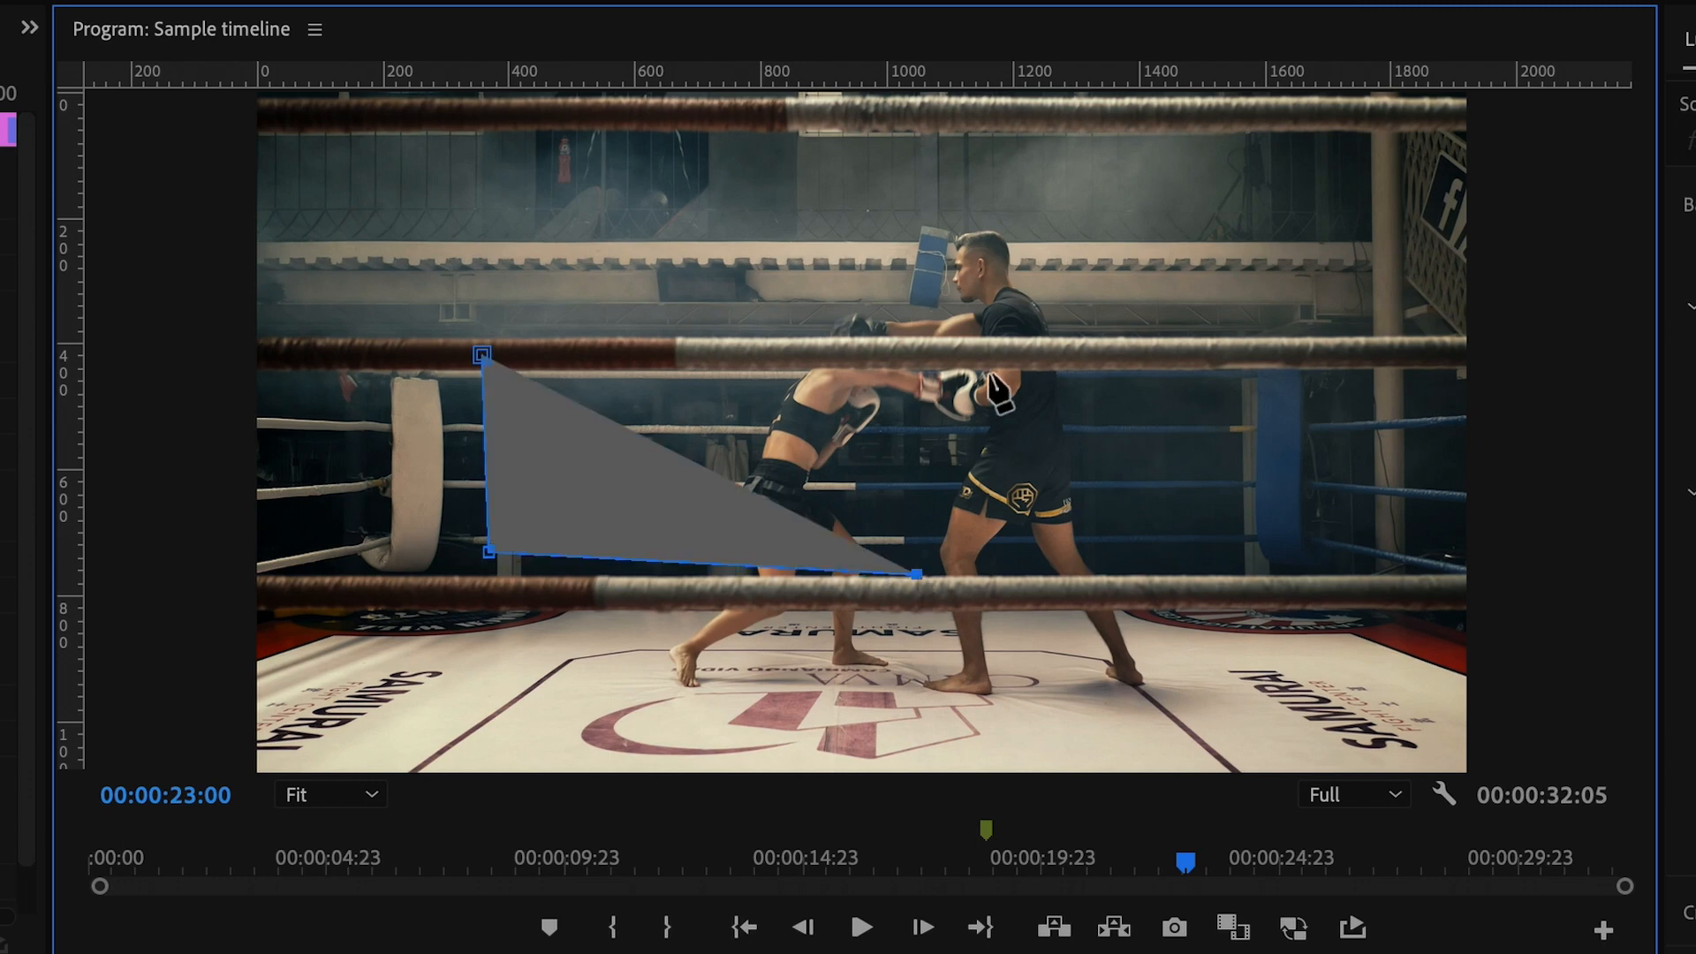
click(983, 333)
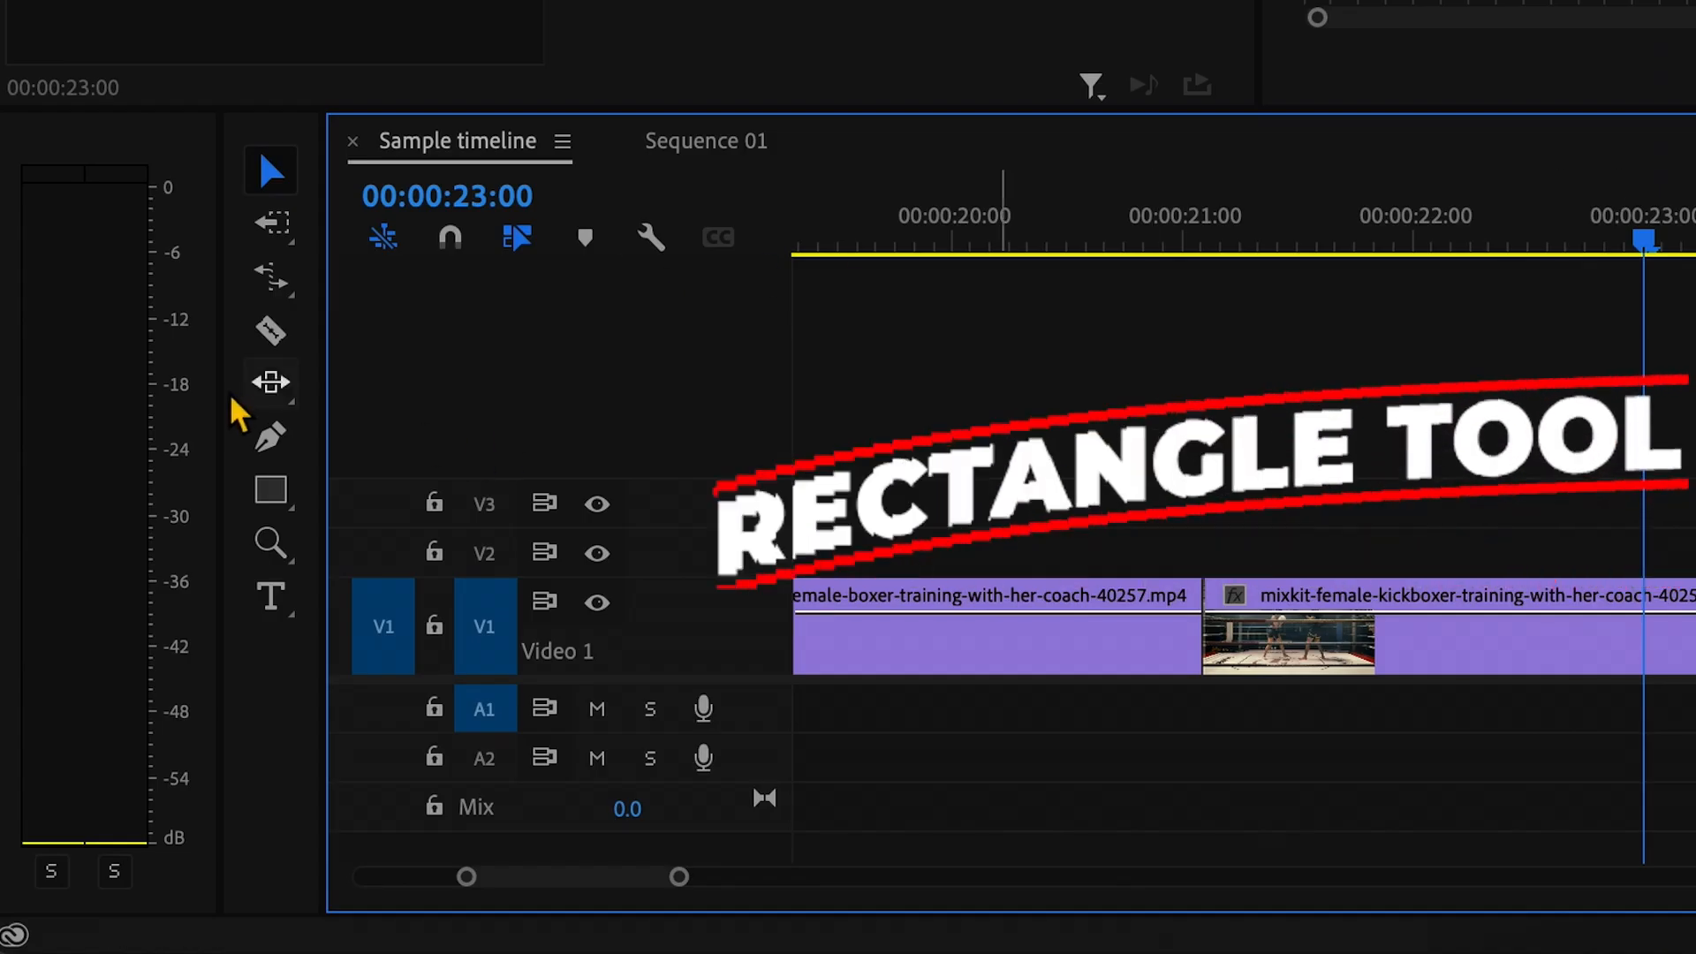
- Draw a rectangle over the fighters with the Rectangle tool and move it towards the frame's lower-left area
click(295, 511)
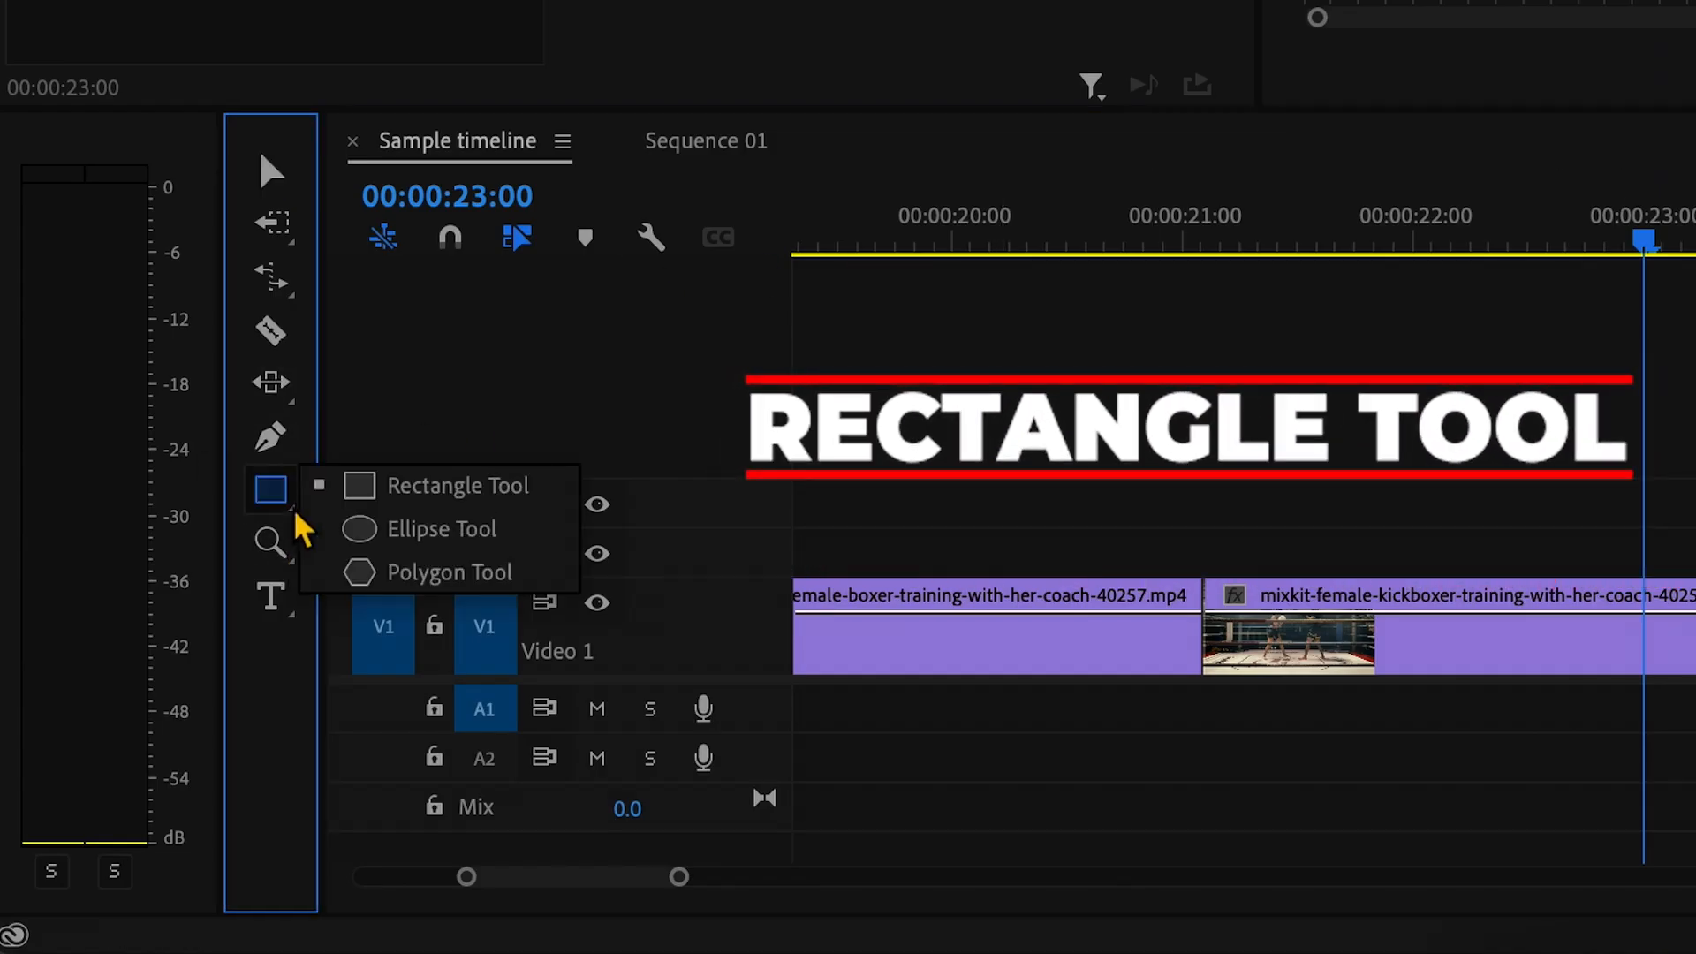
click(477, 490)
mouse_move(517, 320)
mouse_down()
mouse_move(590, 542)
mouse_move(1246, 646)
mouse_up()
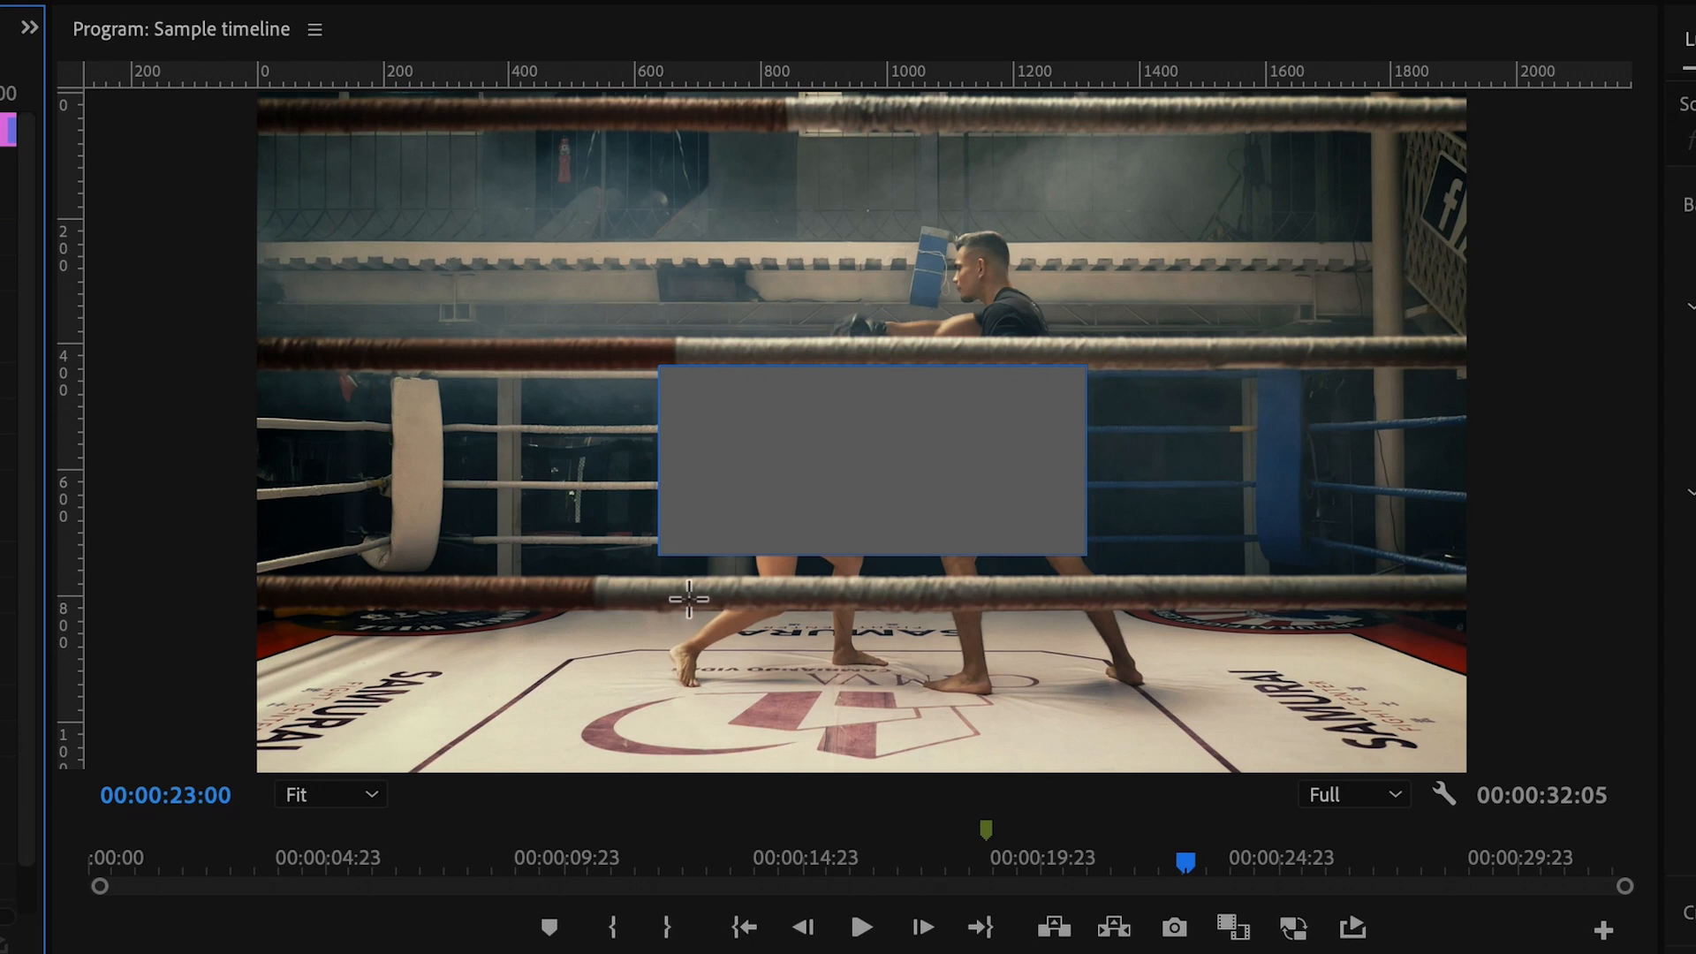
key(v)
drag(800, 457, 445, 650)
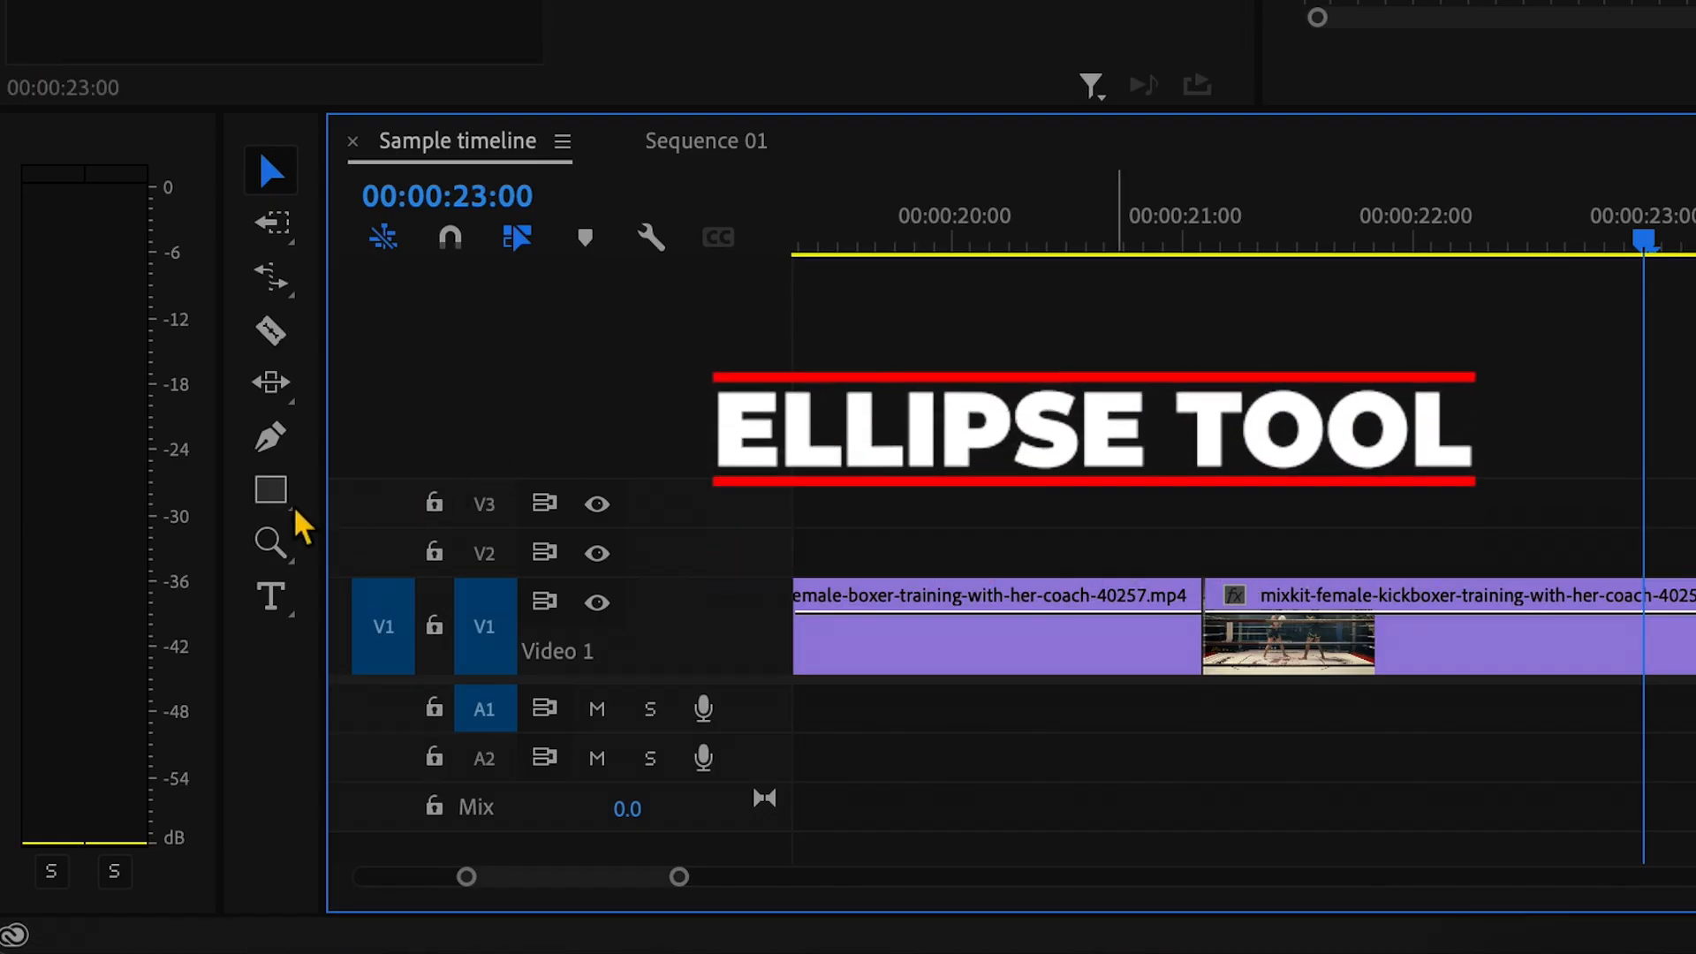
- Draw an ellipse near the white ring corner pad in the video frame, and replace it with another shape about 560 by 510 px
click(294, 515)
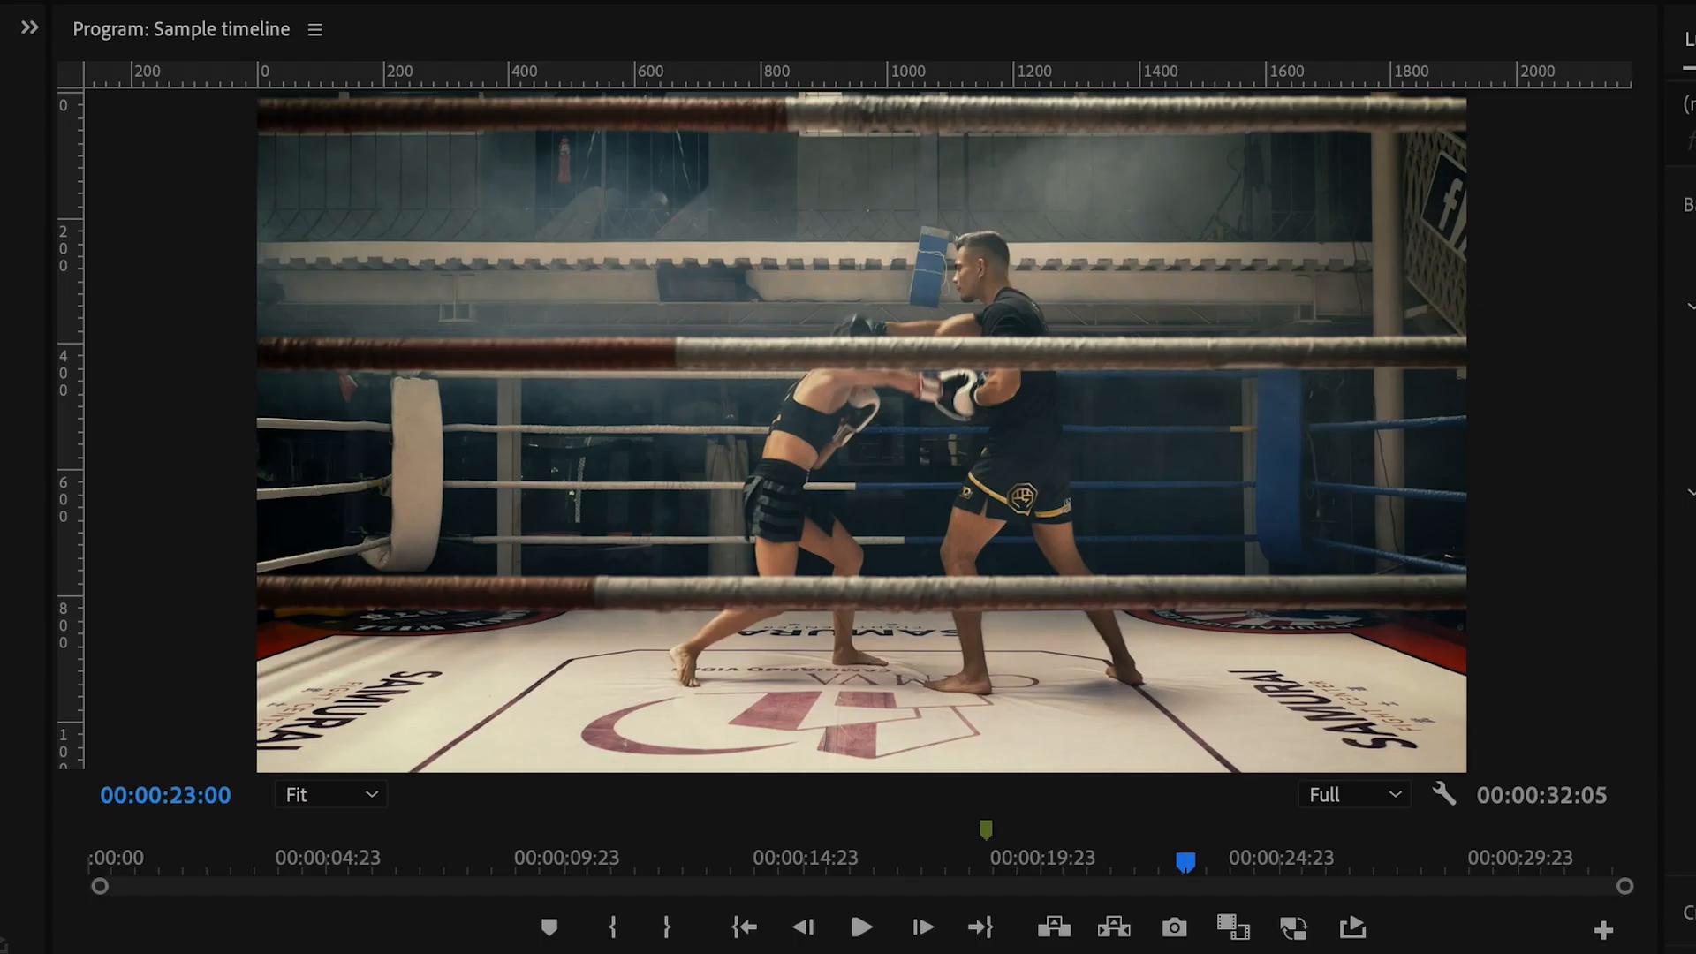
drag(384, 308, 678, 598)
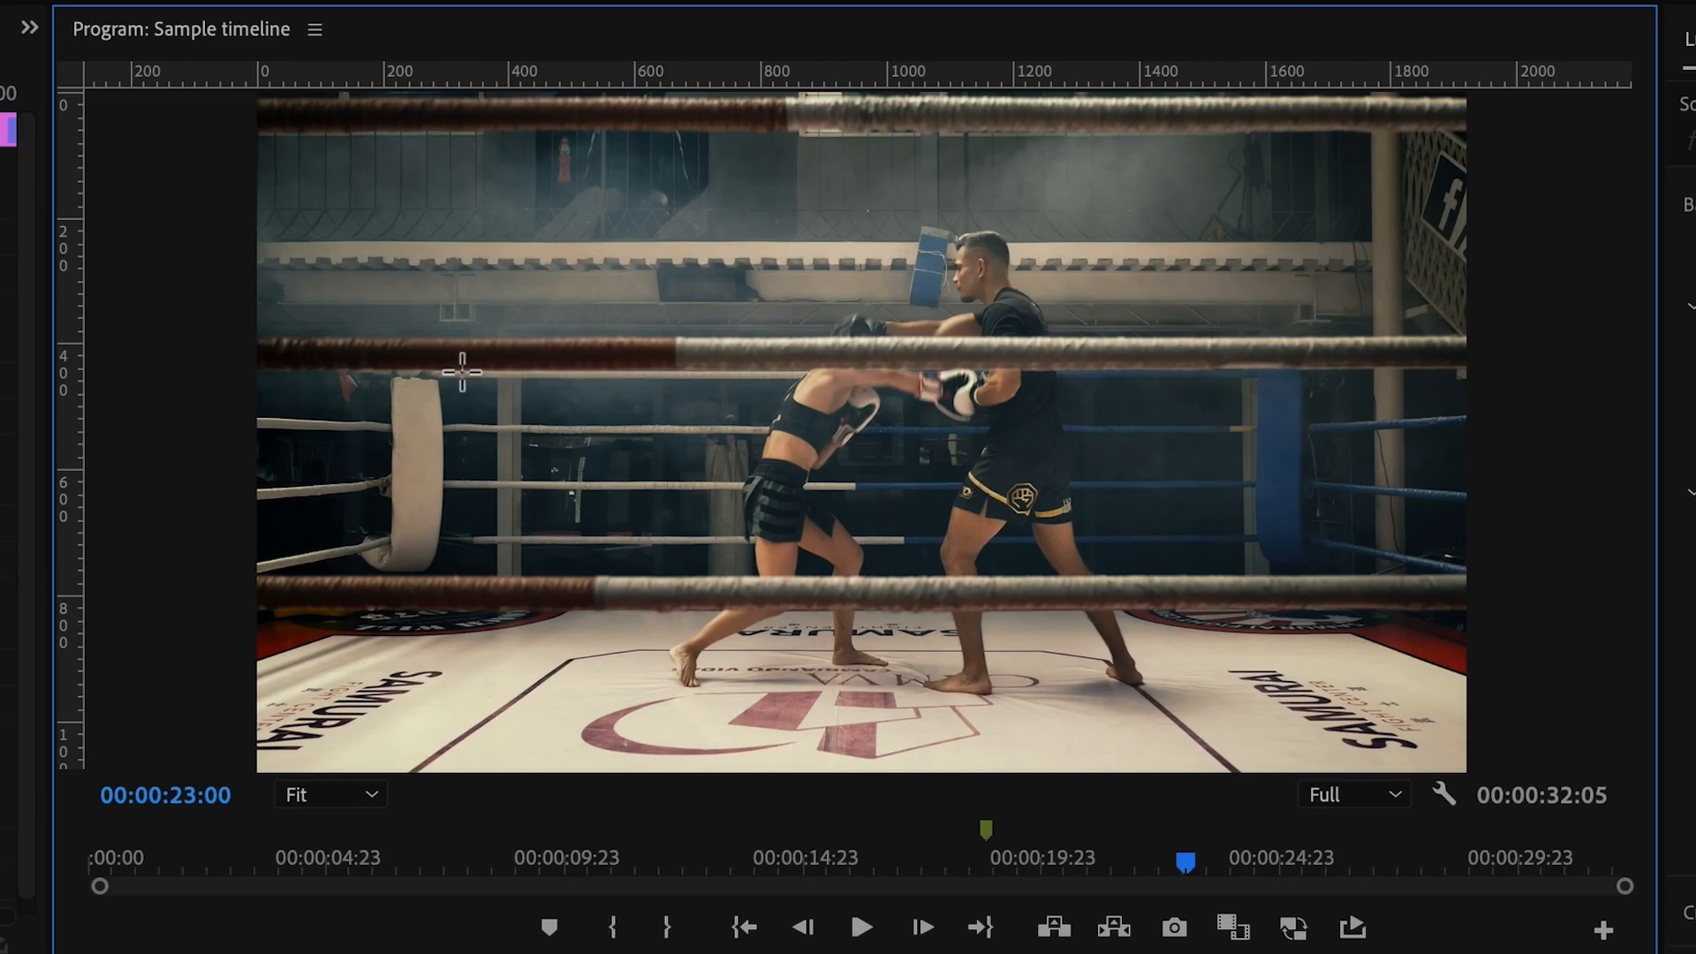
drag(482, 362, 837, 683)
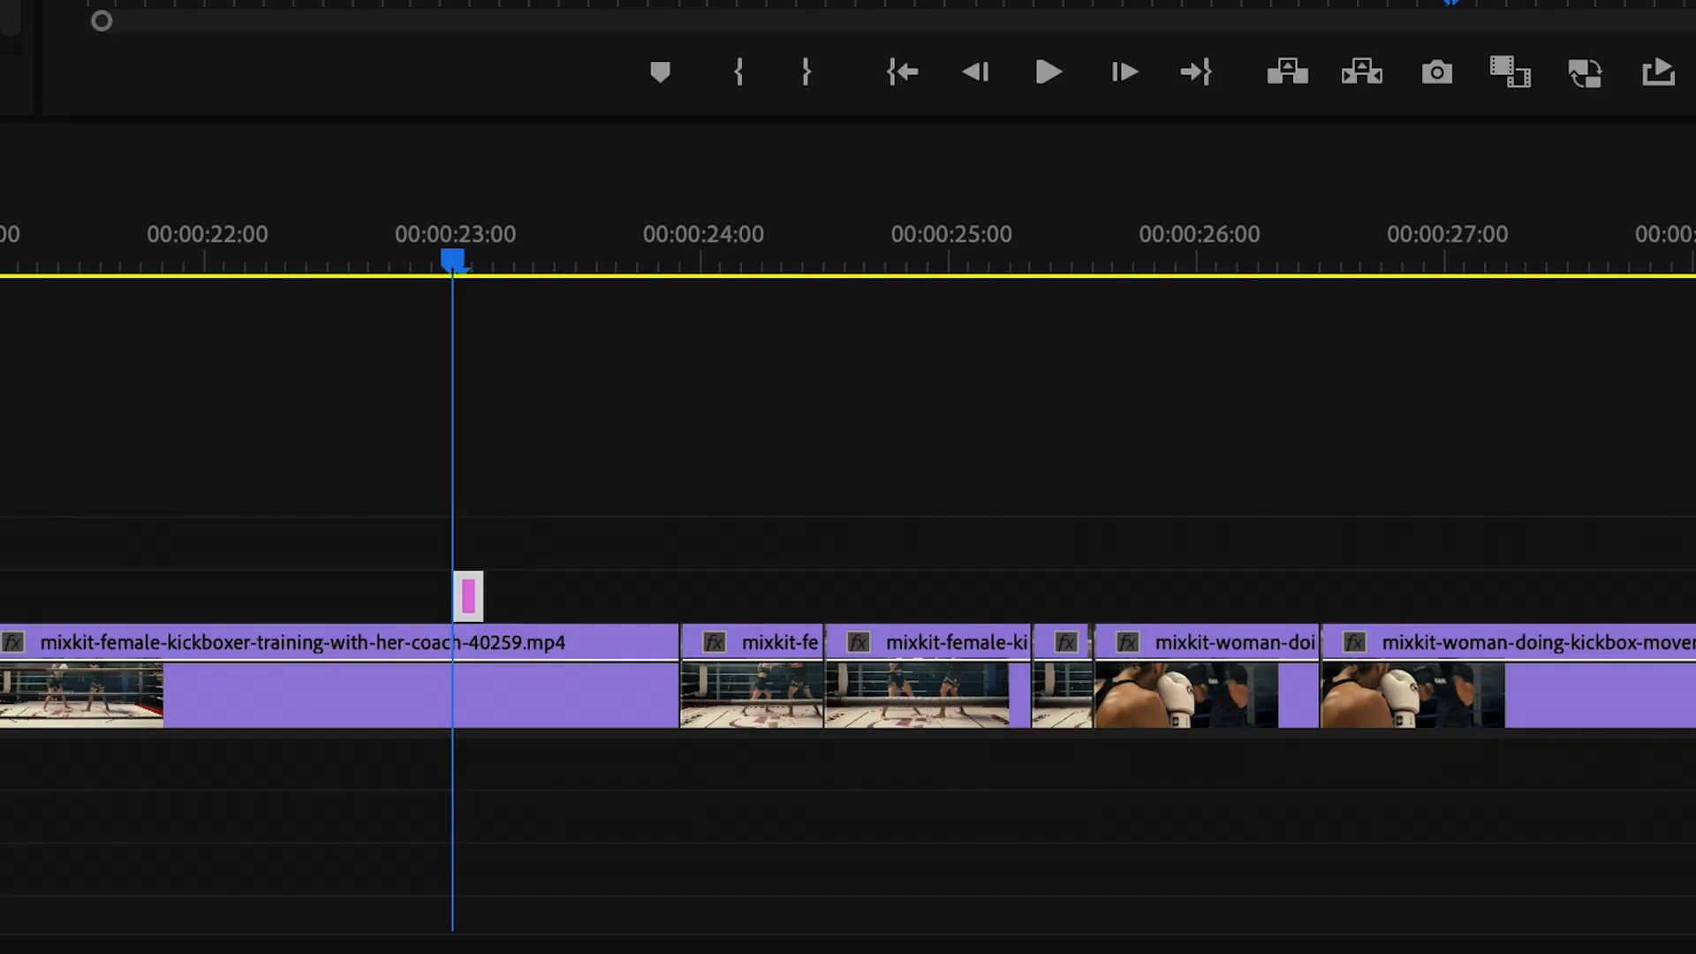
- Examine the timeline clips at different magnifications with the Zoom tool, zooming both in and out around the female-boxer-training clip
scroll(893, 722, right, 1)
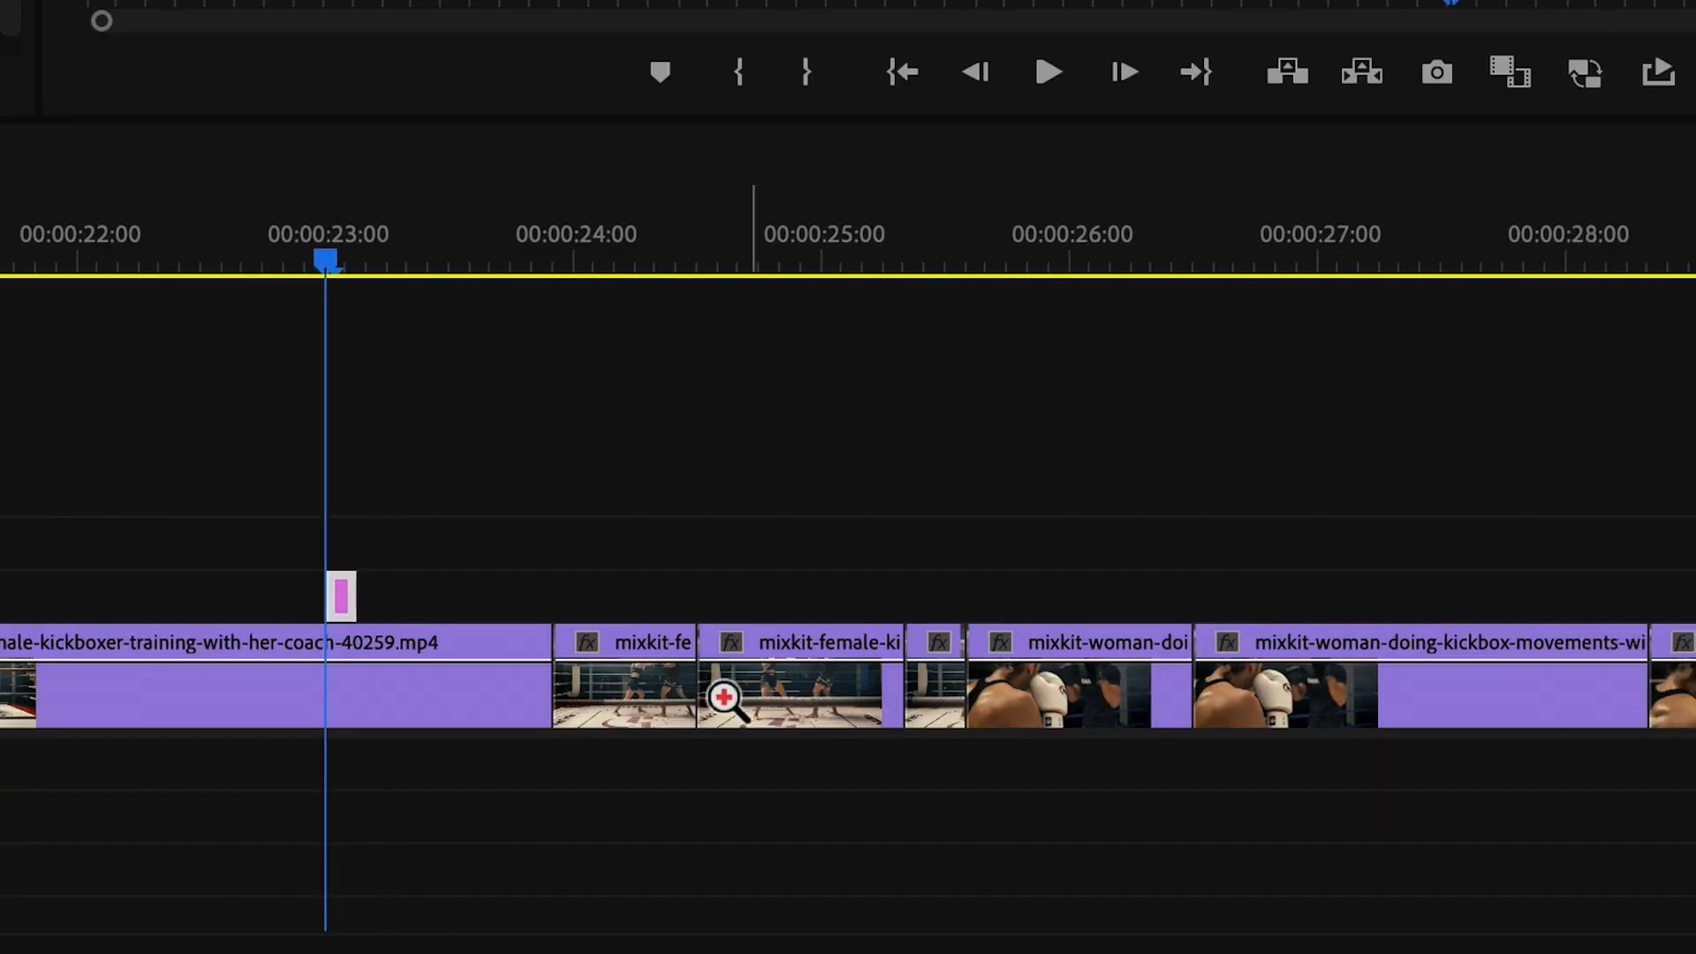
click(753, 693)
alt+click(756, 696)
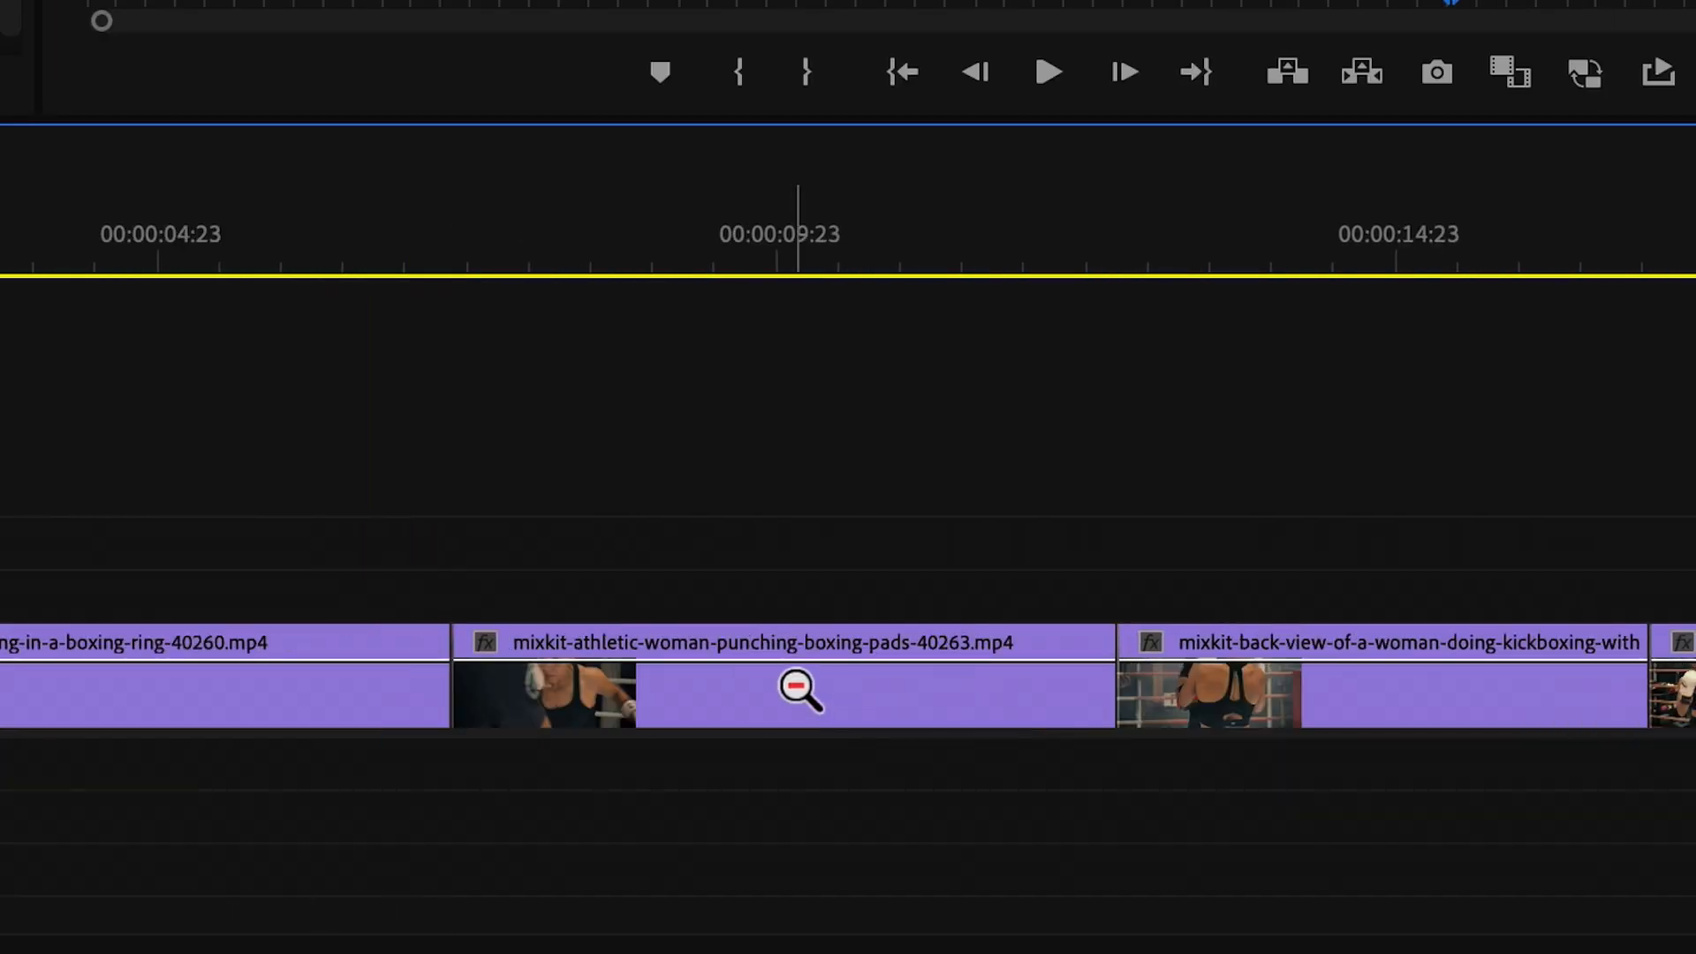
alt+click(800, 689)
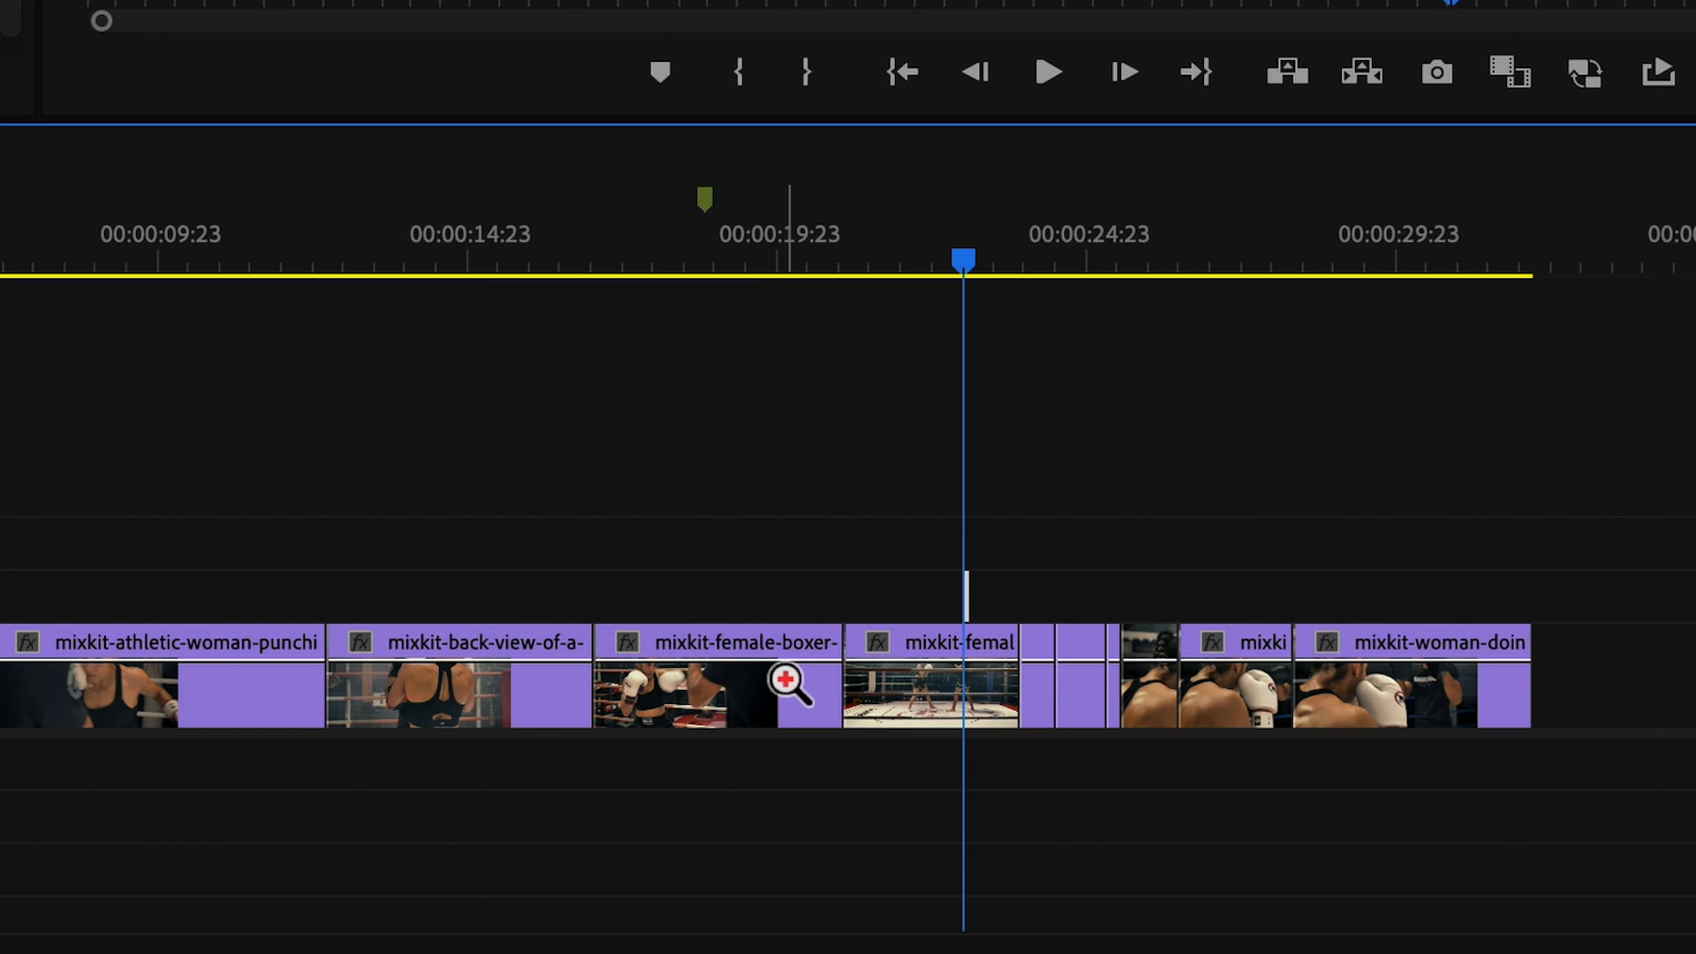
click(965, 700)
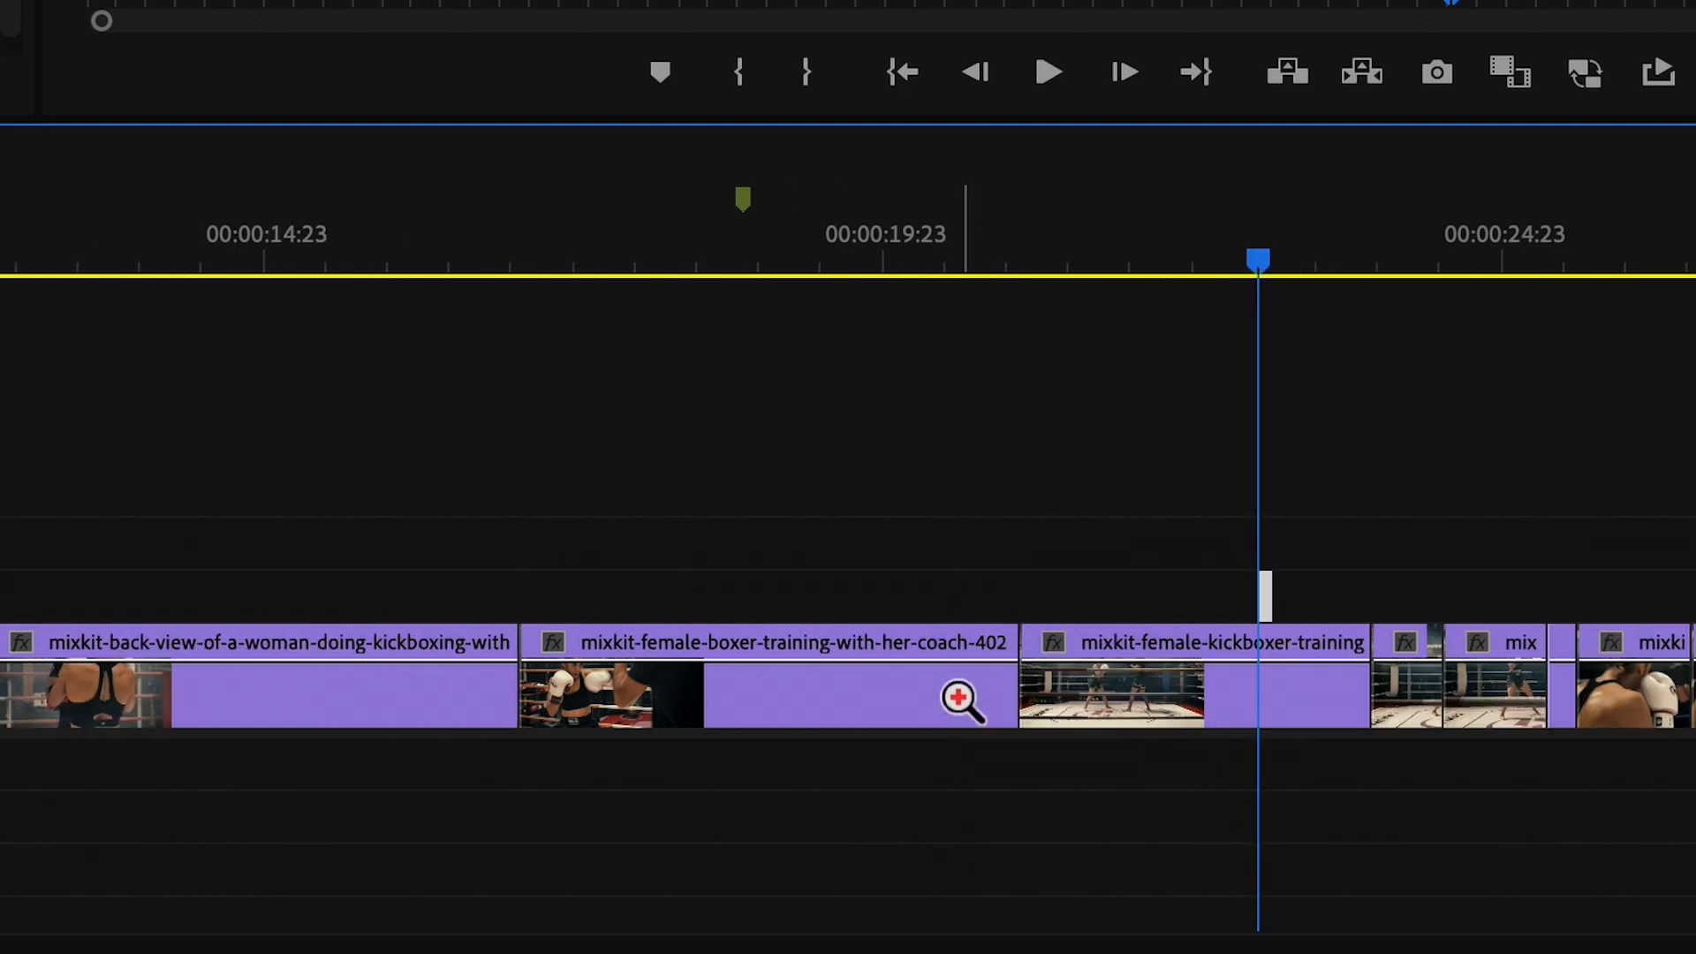
click(1223, 697)
click(1223, 700)
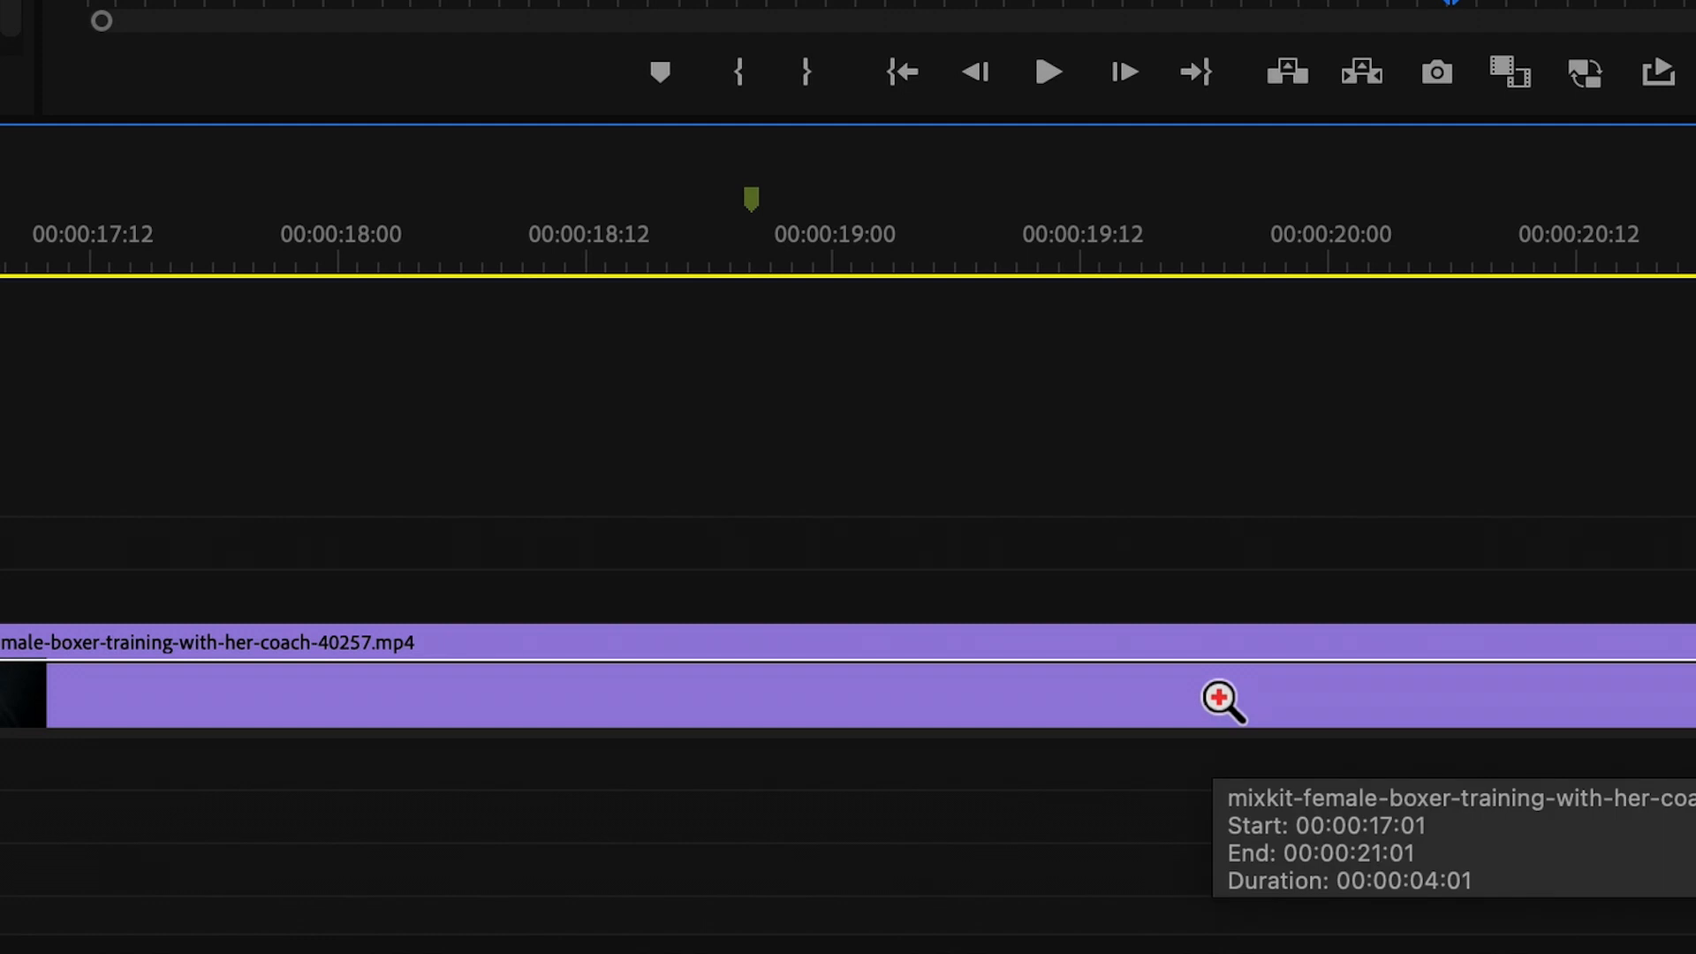
alt+click(1222, 699)
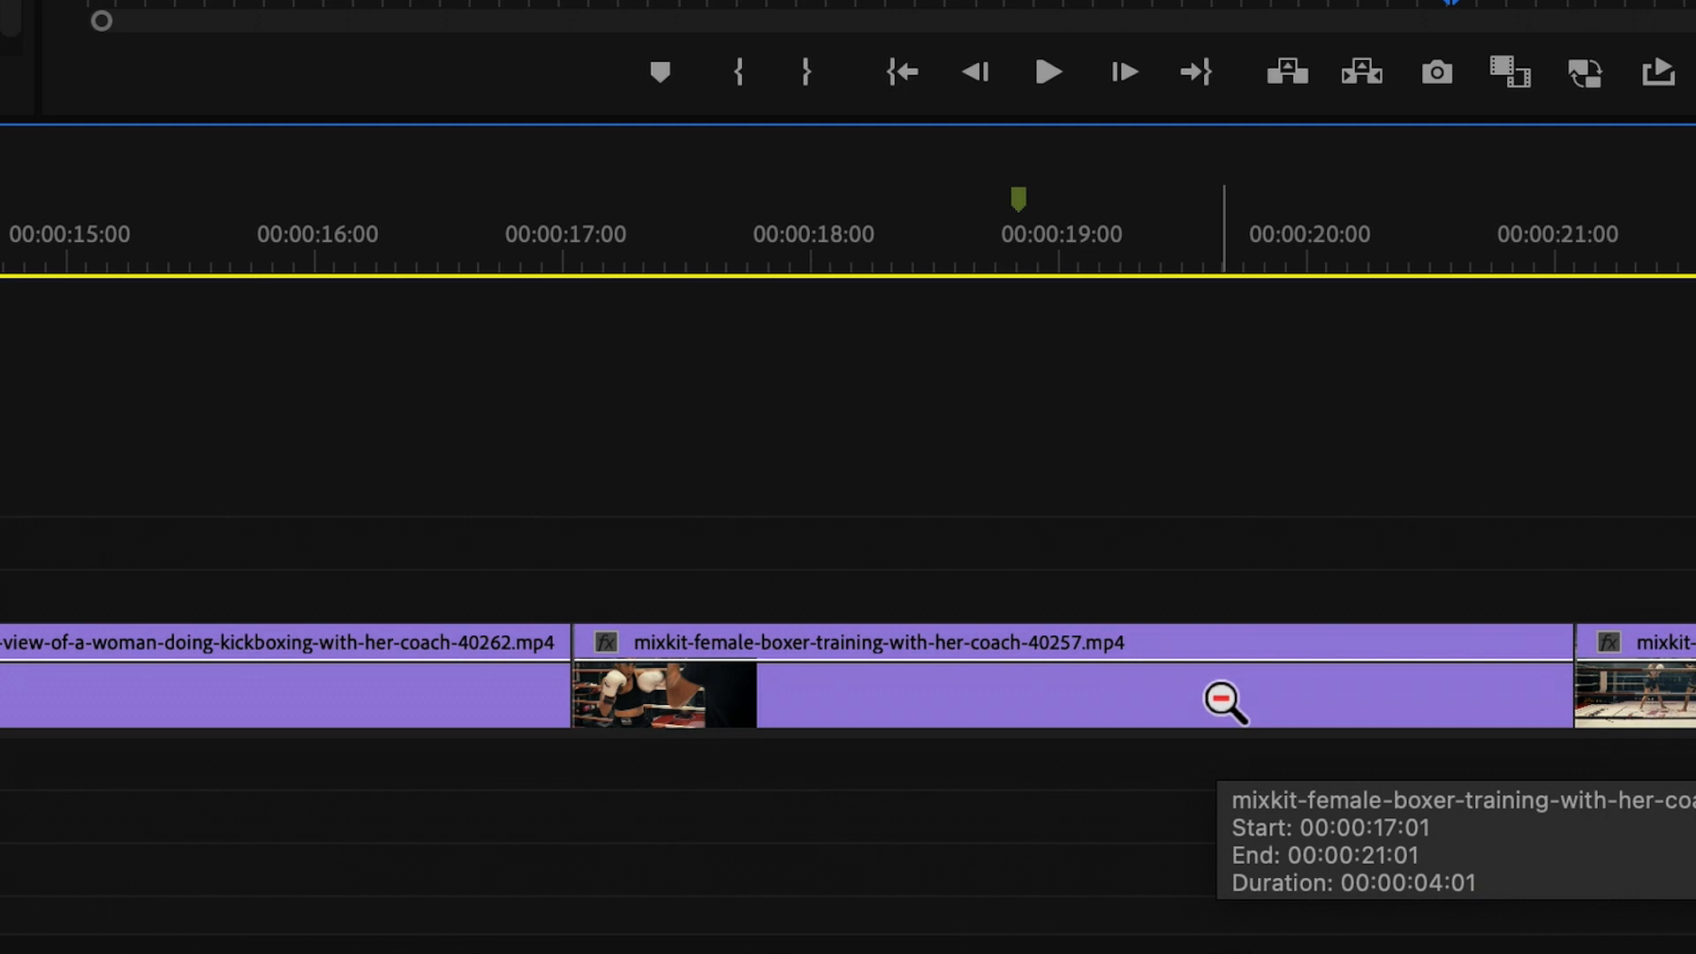
- Zoom the timeline out two levels around the female-boxer-training clip with the Zoom tool to view more of the sequence
alt+click(1223, 700)
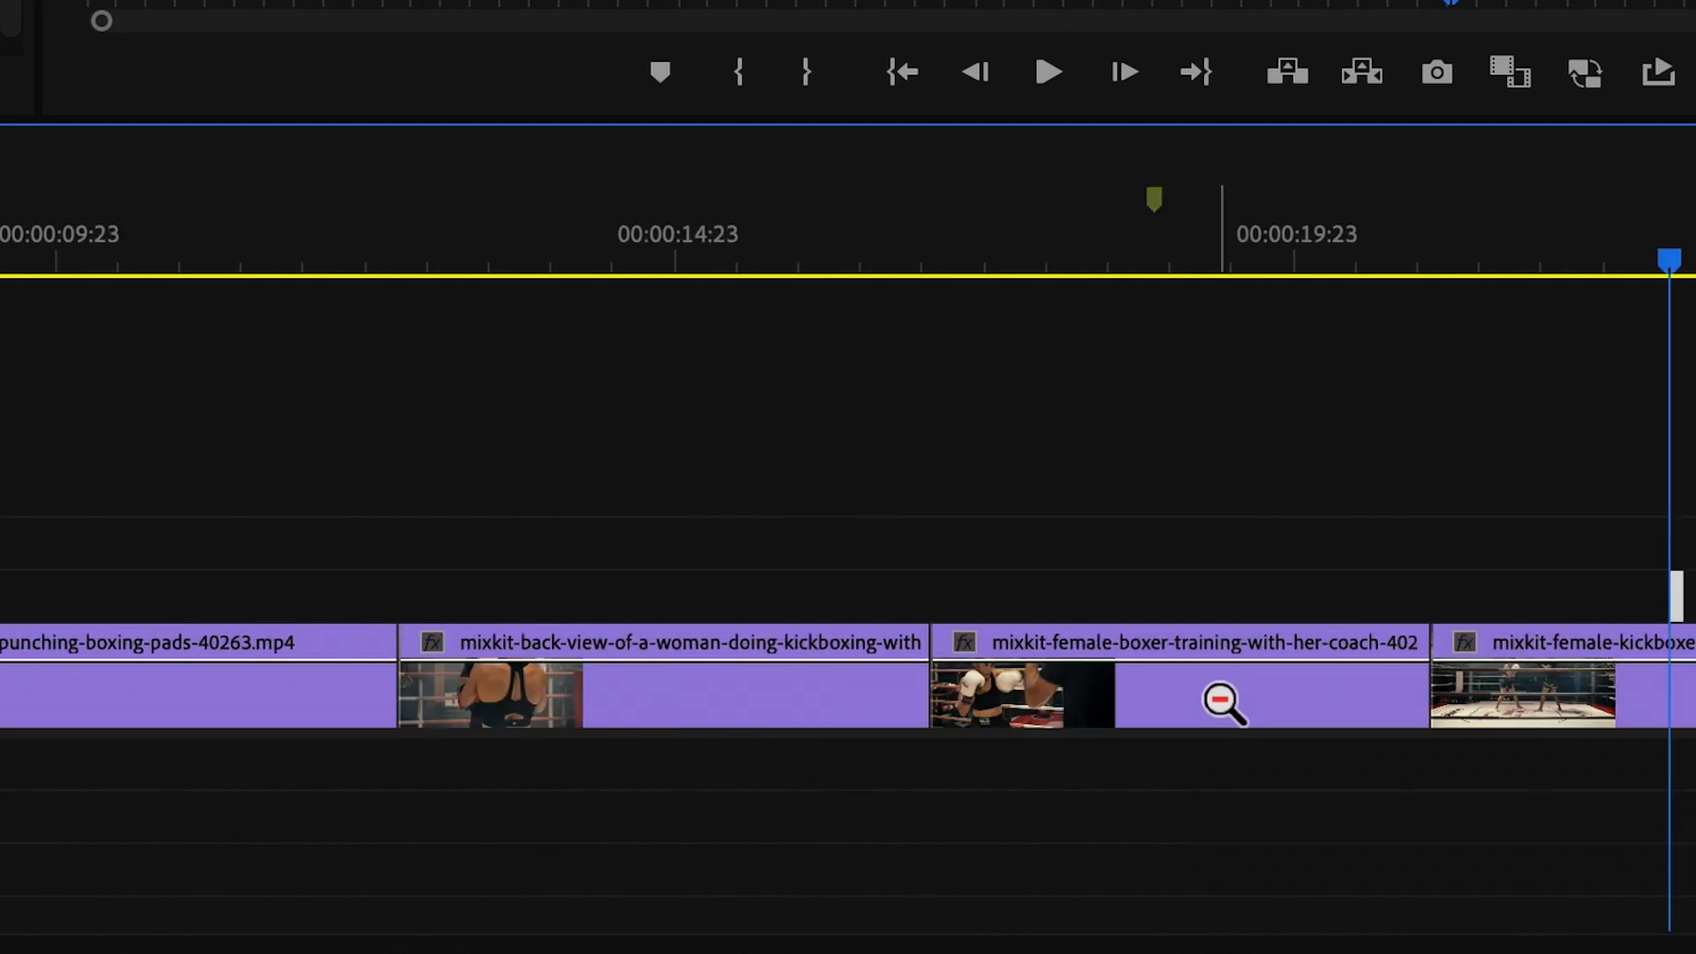
alt+click(1220, 701)
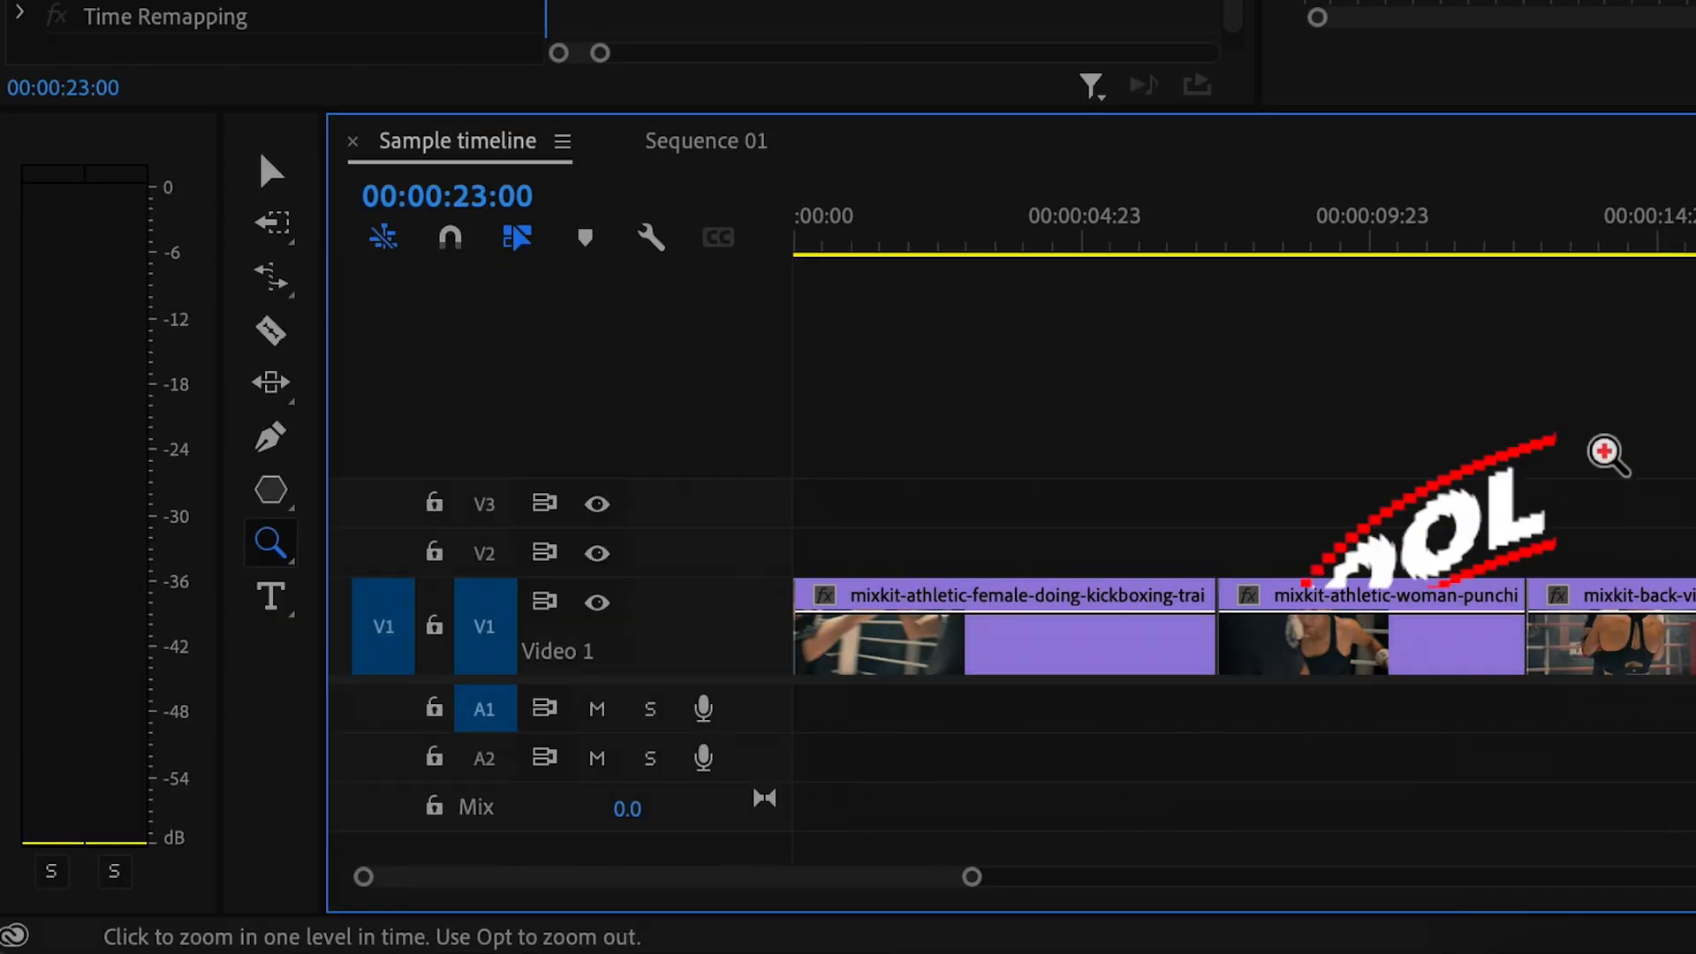
- Add the text "ksflhfksd" beside the fighters in the video frame at 00:00:23:00 with the Type tool, and select all its characters
click(289, 614)
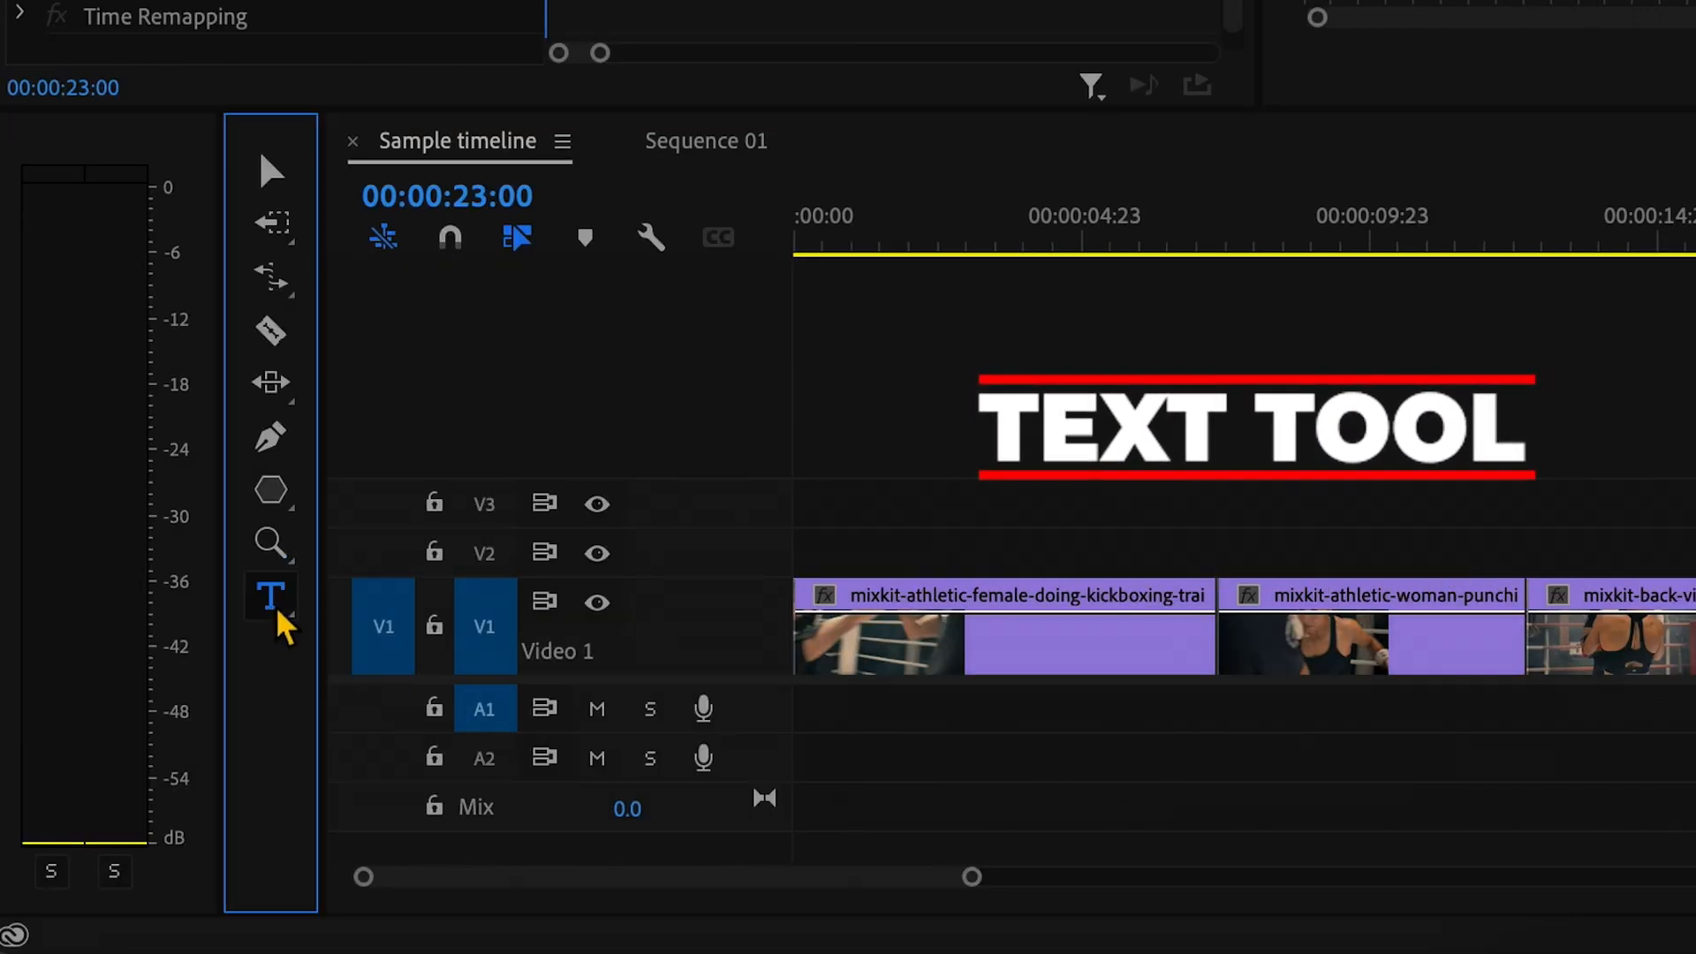
click(614, 357)
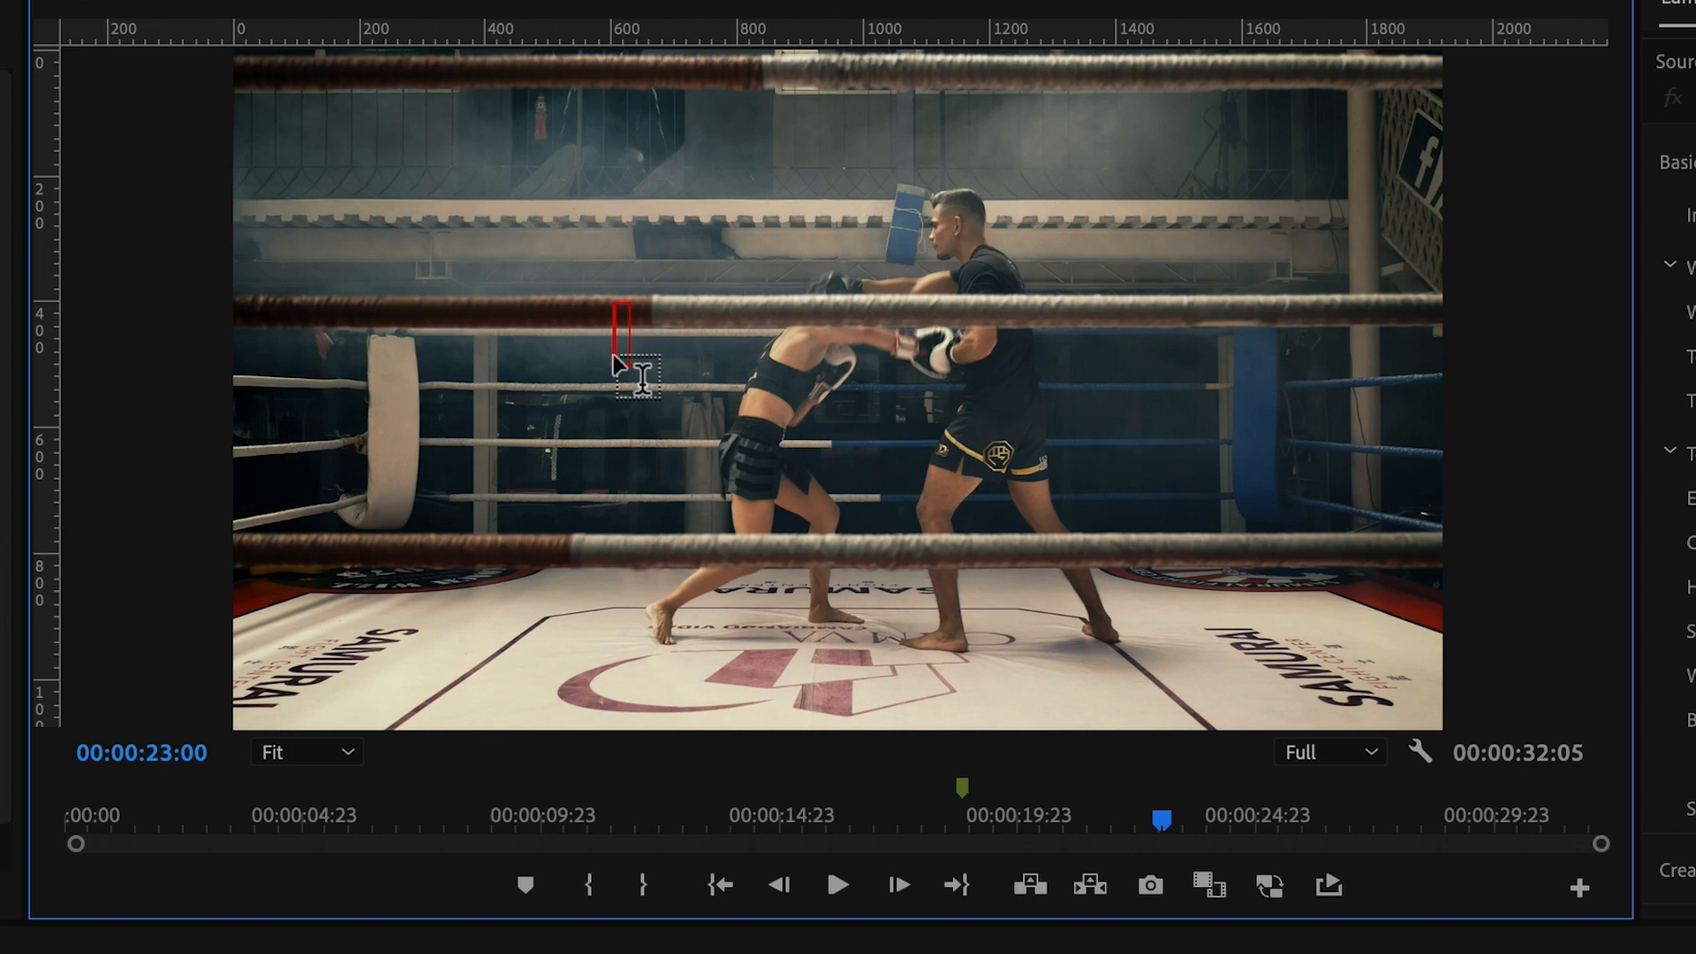
text(ksflhfksd)
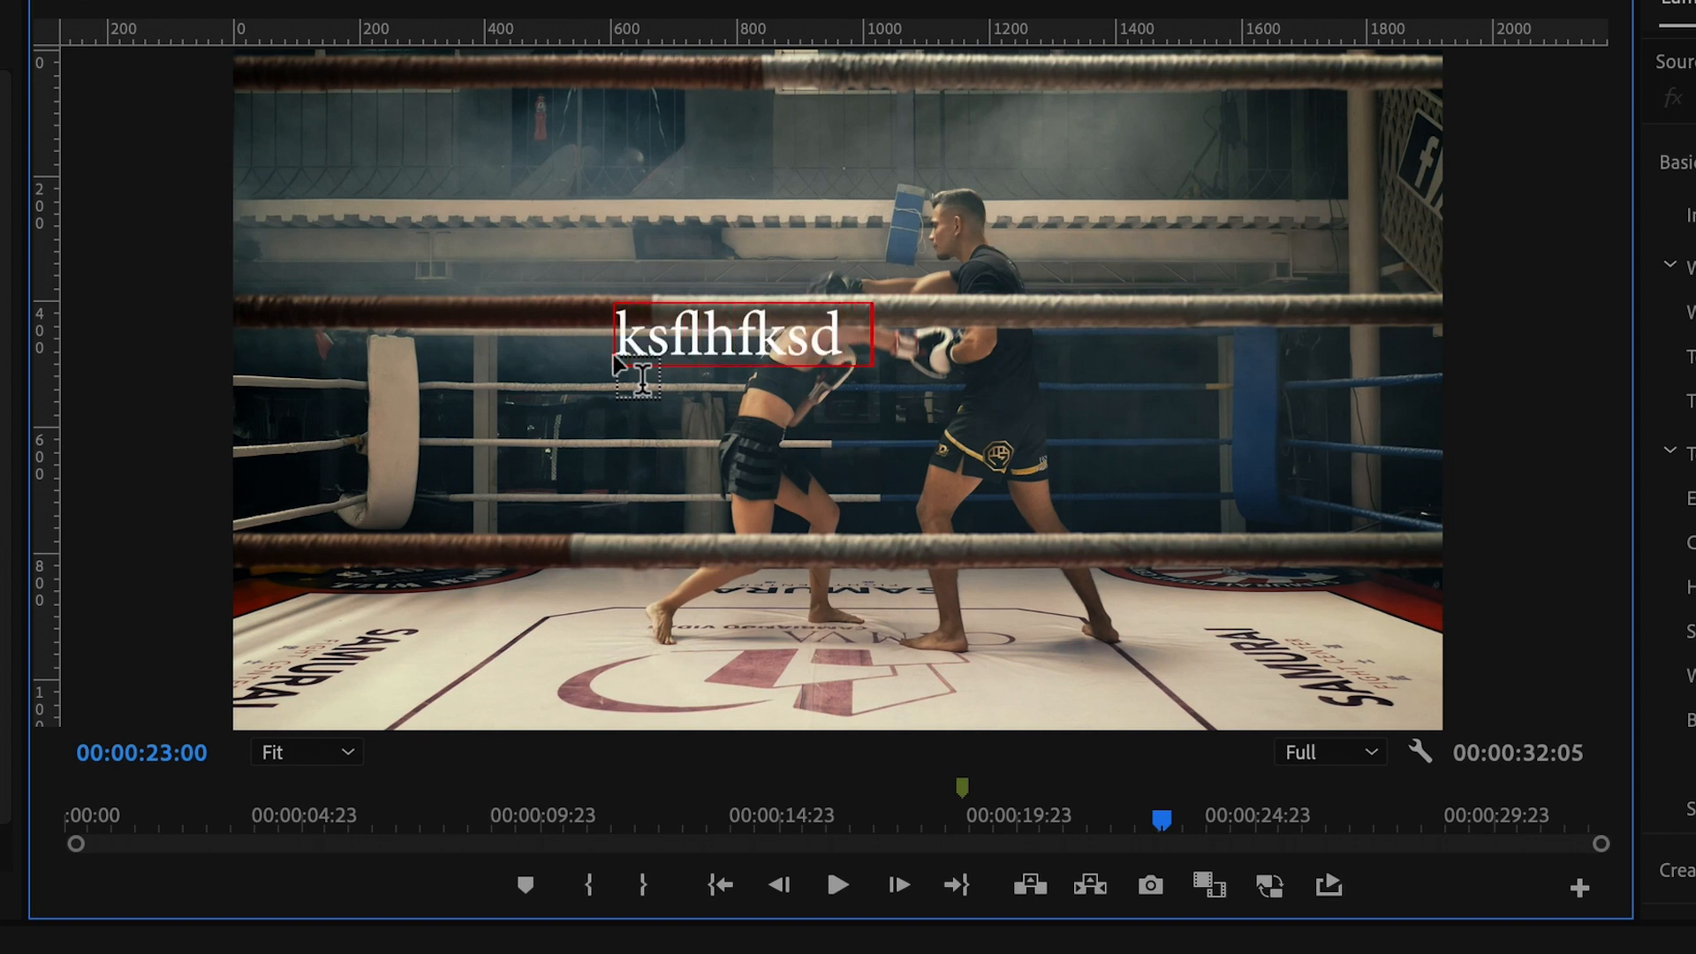
key(ctrl+a)
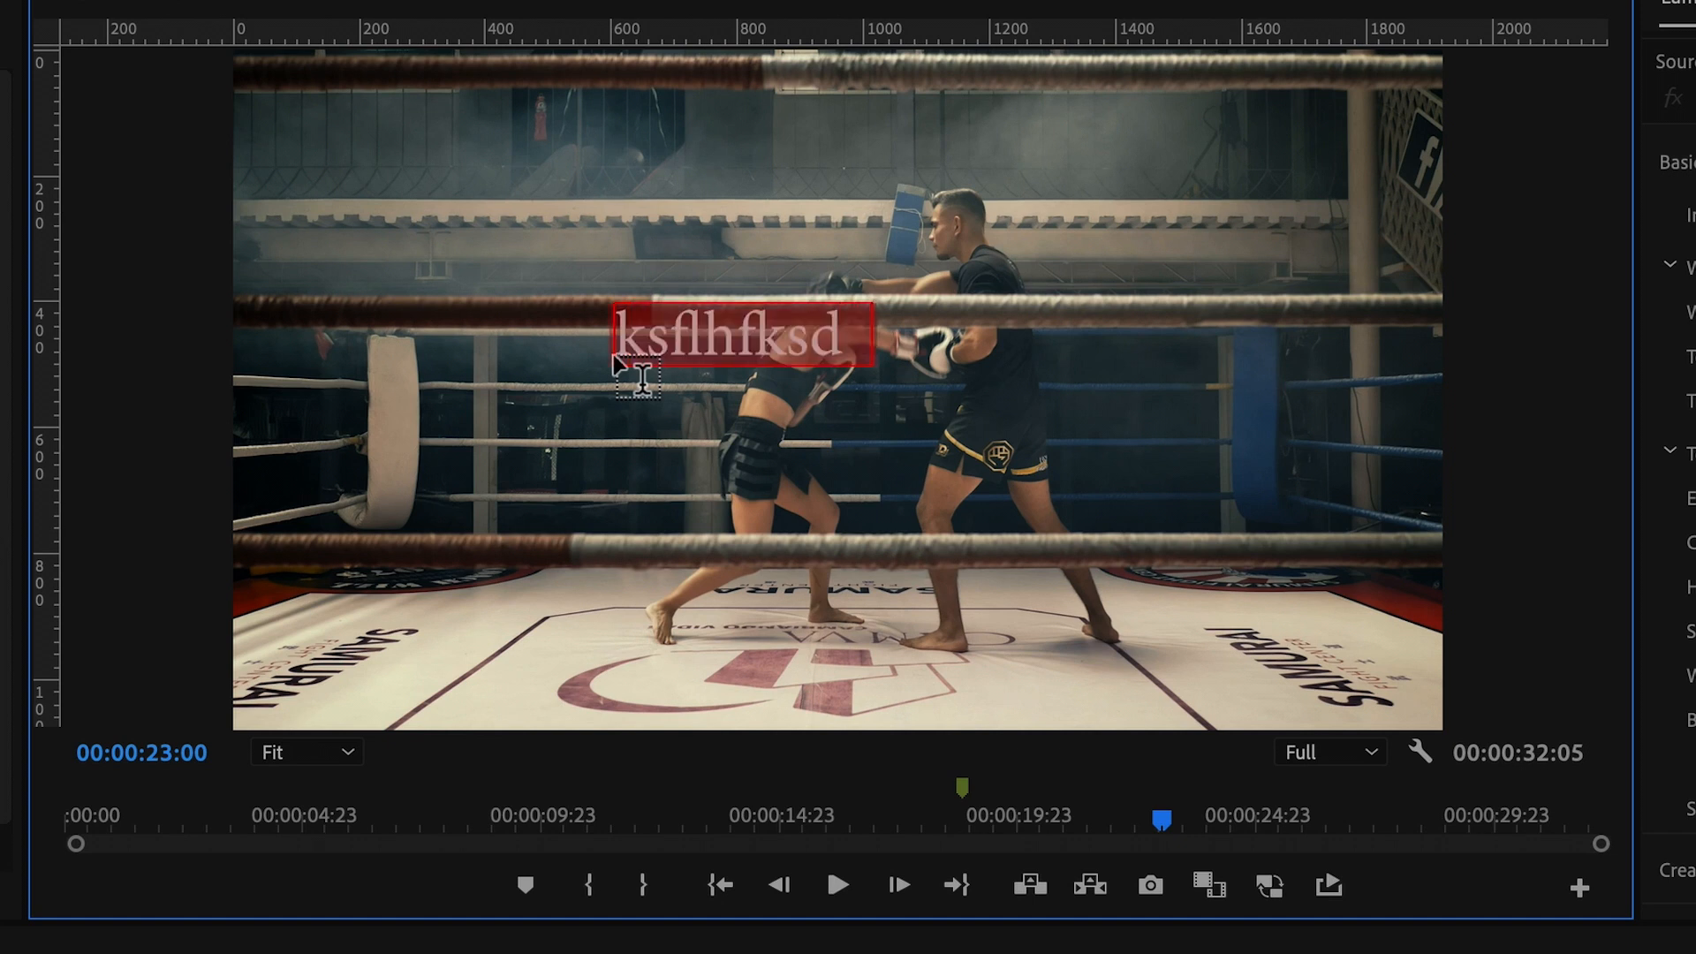